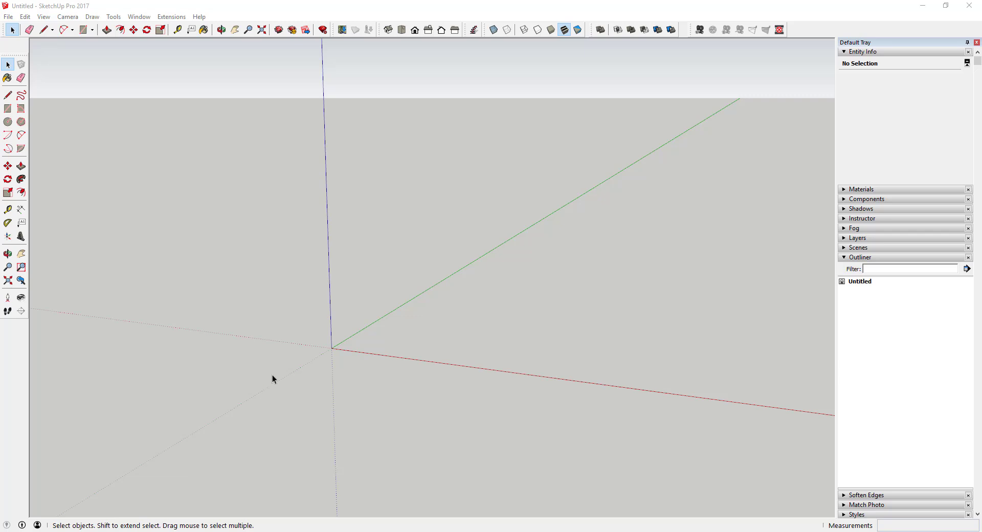
Draw a 3/4" by 2 1/2" rectangle on the ground plane starting at the origin.
{"action": "key", "text": "r"}
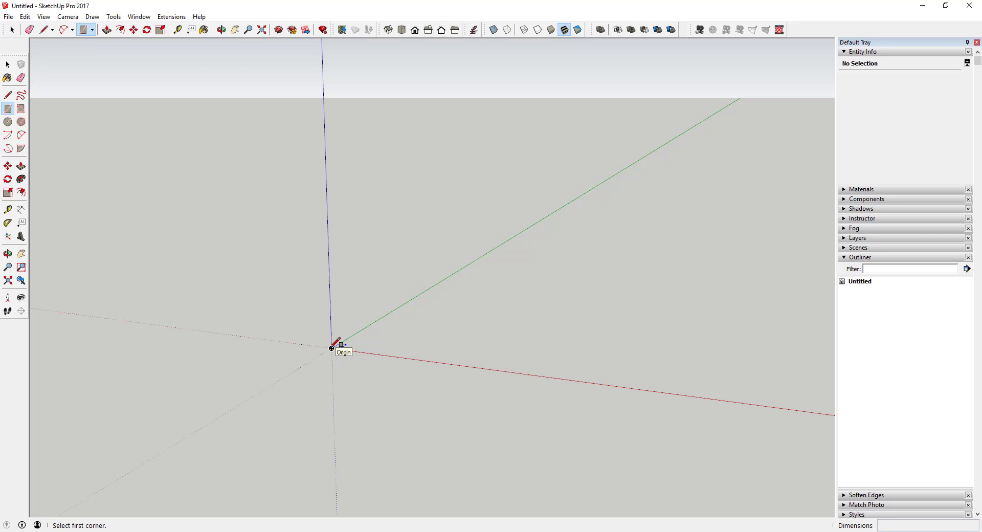
{"action": "middle_click_drag", "start_coordinate": [343, 345], "coordinate": [325, 350], "text": "shift"}
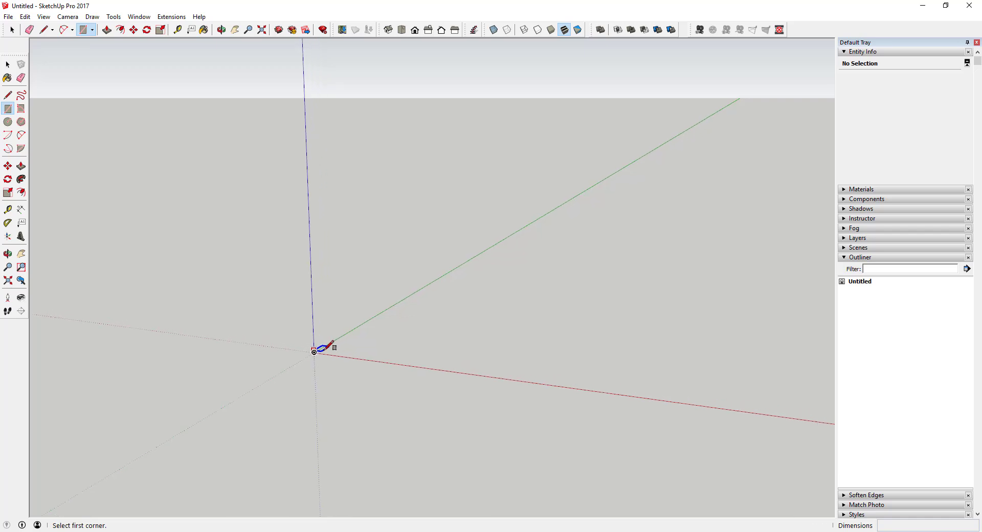
{"action": "left_click", "coordinate": [314, 352]}
{"action": "scroll", "coordinate": [369, 347], "scroll_direction": "up", "scroll_amount": 4}
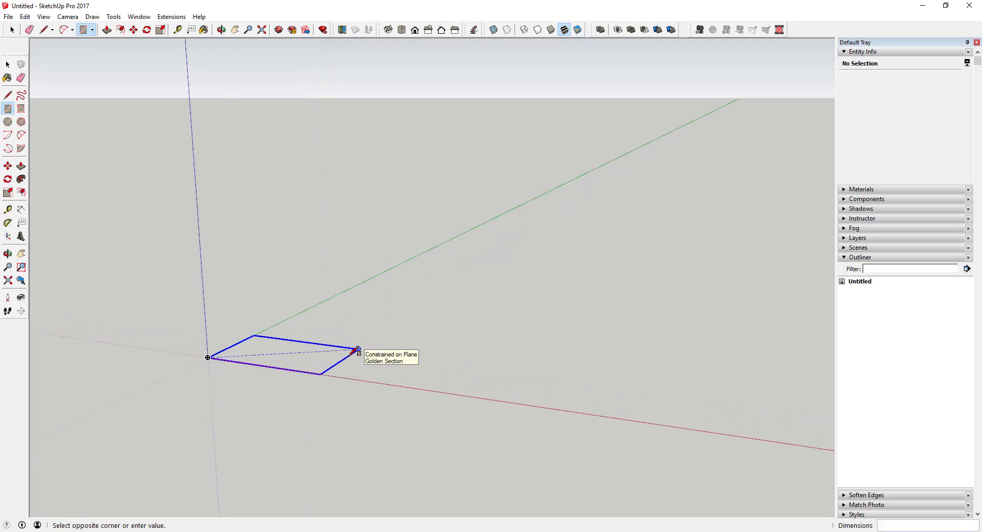
{"action": "scroll", "coordinate": [358, 350], "scroll_direction": "up", "scroll_amount": 1}
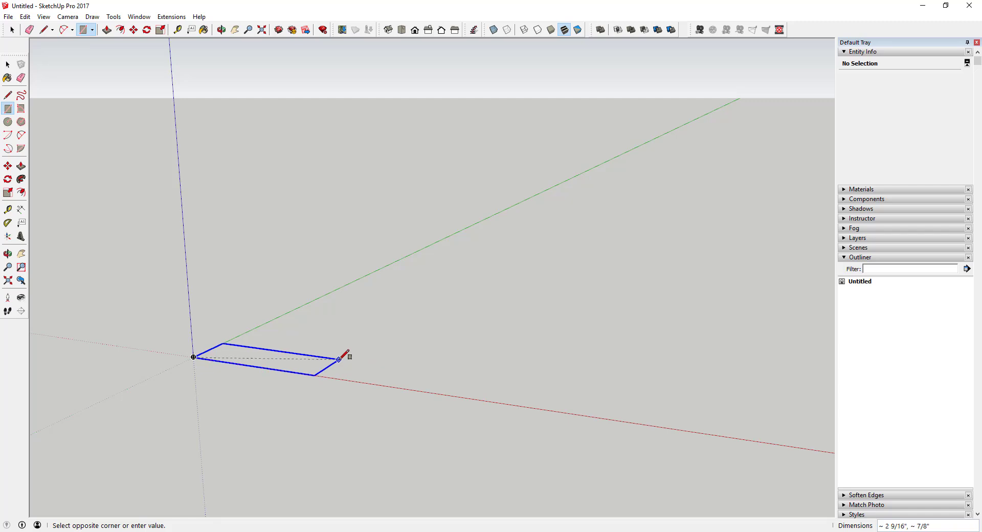
{"action": "type", "text": "3"}
{"action": "type", "text": "/4,2 1/2"}
{"action": "key", "text": "Return"}
{"action": "key", "text": "space"}
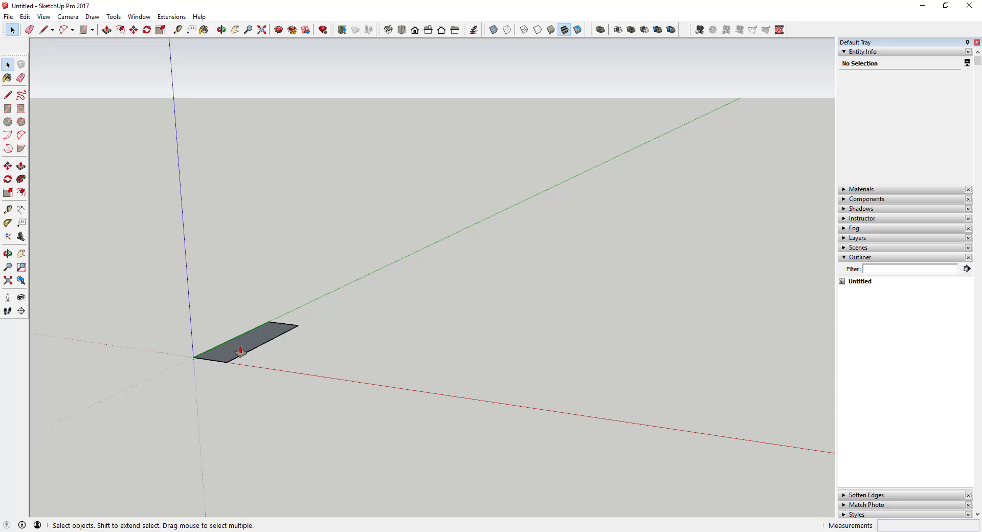
{"action": "key", "text": "p"}
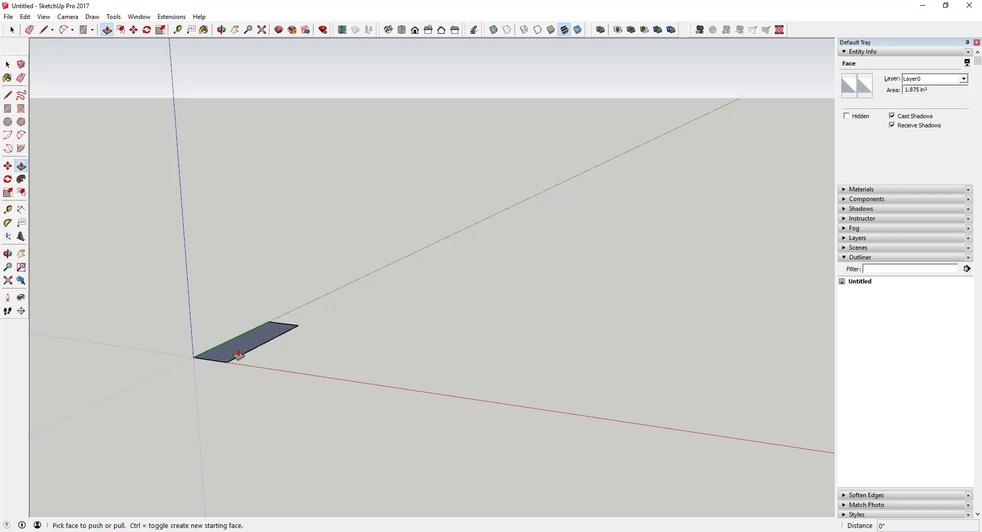
Push/Pull the rectangle up 18" into a tall board.
{"action": "left_click_drag", "start_coordinate": [238, 353], "coordinate": [219, 67]}
{"action": "scroll", "coordinate": [230, 129], "scroll_direction": "down", "scroll_amount": 4}
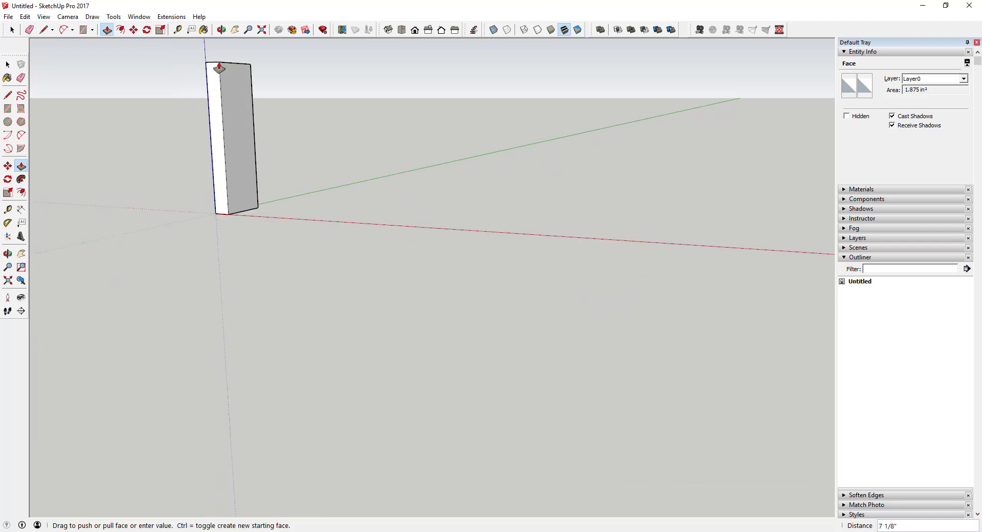
{"action": "type", "text": "1' 6"}
{"action": "key", "text": "Return"}
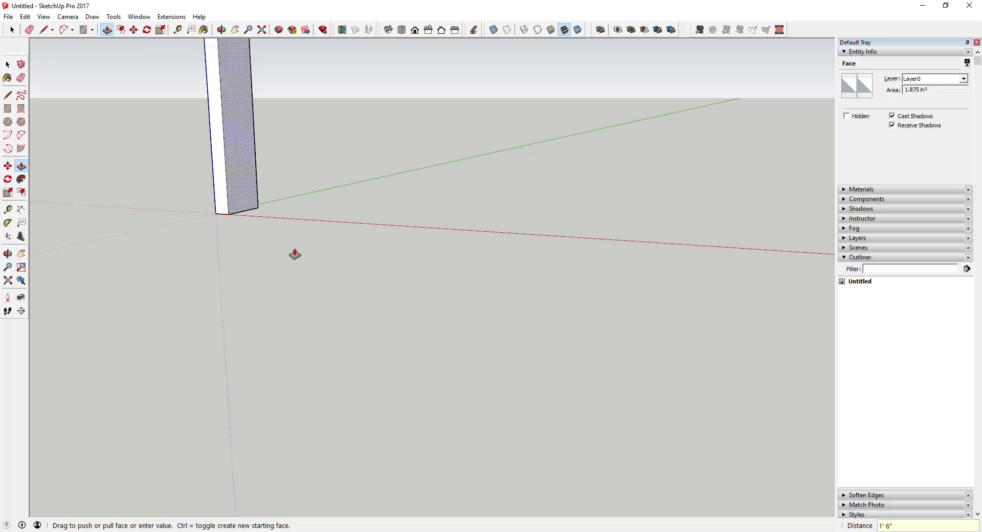
{"action": "key", "text": "space"}
{"action": "scroll", "coordinate": [289, 268], "scroll_direction": "down", "scroll_amount": 5}
Rotate the board 90° about its corner so it stands along the red axis.
{"action": "left_click_drag", "start_coordinate": [241, 96], "coordinate": [364, 299]}
{"action": "middle_click_drag", "start_coordinate": [364, 298], "coordinate": [368, 276]}
{"action": "key", "text": "q"}
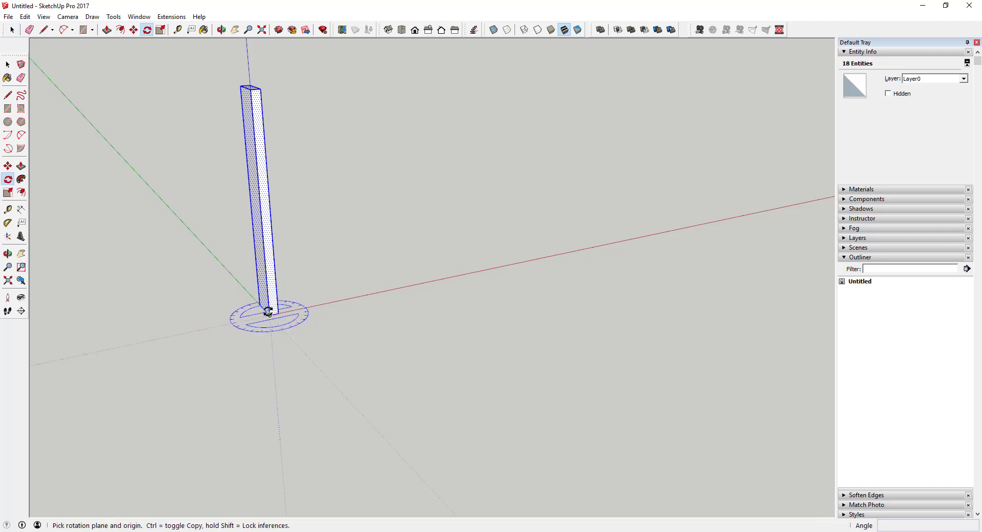
{"action": "left_click", "coordinate": [269, 314]}
{"action": "left_click", "coordinate": [262, 306]}
{"action": "left_click", "coordinate": [293, 308]}
{"action": "middle_click_drag", "start_coordinate": [434, 326], "coordinate": [323, 301]}
{"action": "key", "text": "space"}
{"action": "key", "text": "m"}
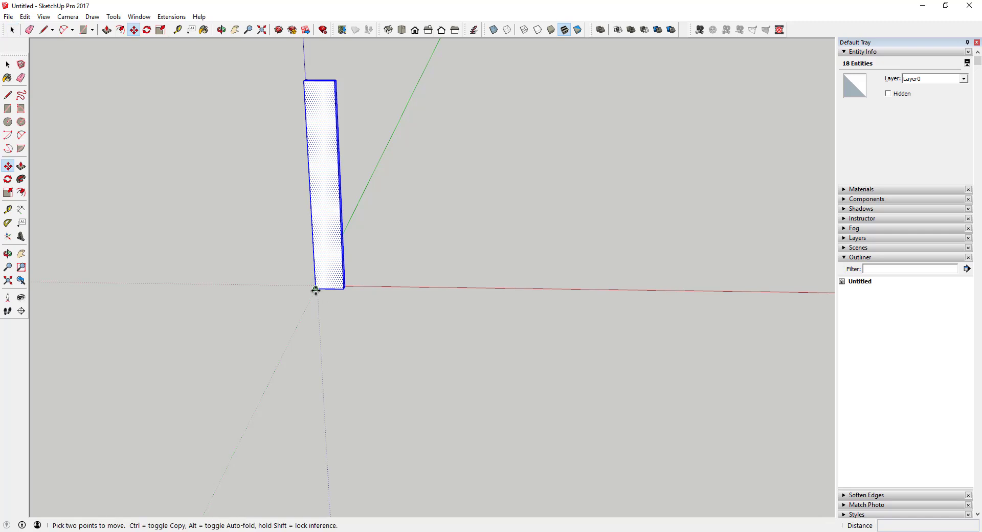
{"action": "key", "text": "space"}
{"action": "scroll", "coordinate": [290, 285], "scroll_direction": "down", "scroll_amount": 3}
{"action": "scroll", "coordinate": [290, 292], "scroll_direction": "down", "scroll_amount": 2}
{"action": "scroll", "coordinate": [527, 243], "scroll_direction": "up", "scroll_amount": 2}
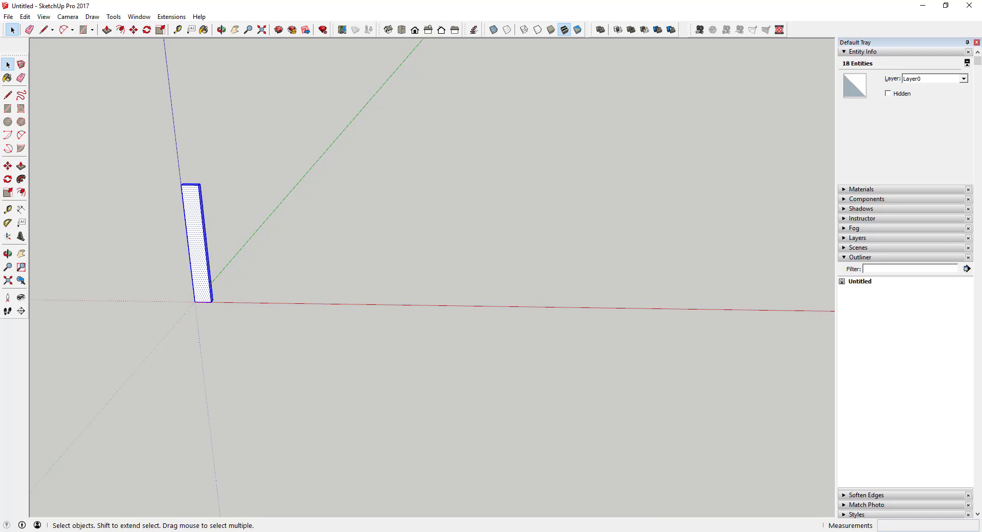
Make the board a component named '2 x 4 End', replacing the existing definition.
{"action": "middle_click_drag", "start_coordinate": [182, 163], "coordinate": [147, 156]}
{"action": "left_click_drag", "start_coordinate": [147, 155], "coordinate": [315, 329]}
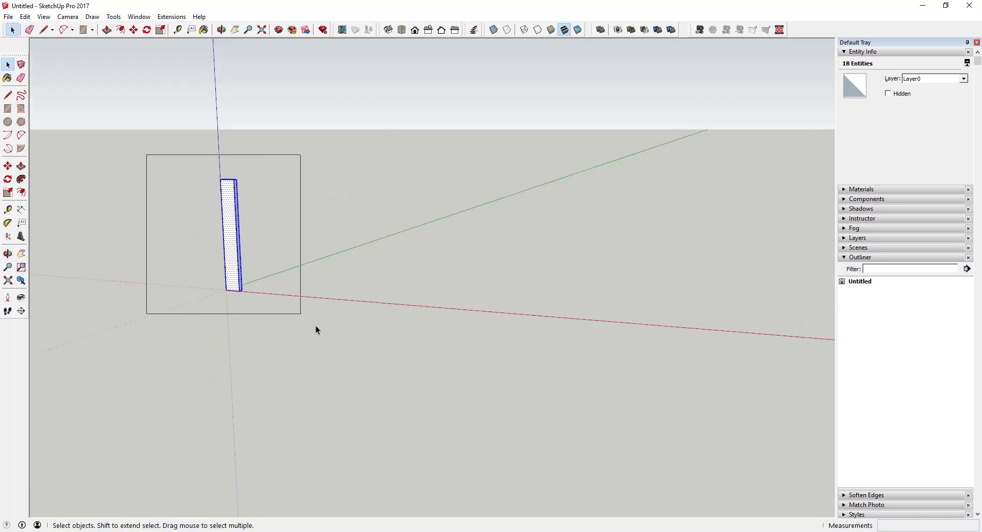
{"action": "right_click", "coordinate": [225, 220]}
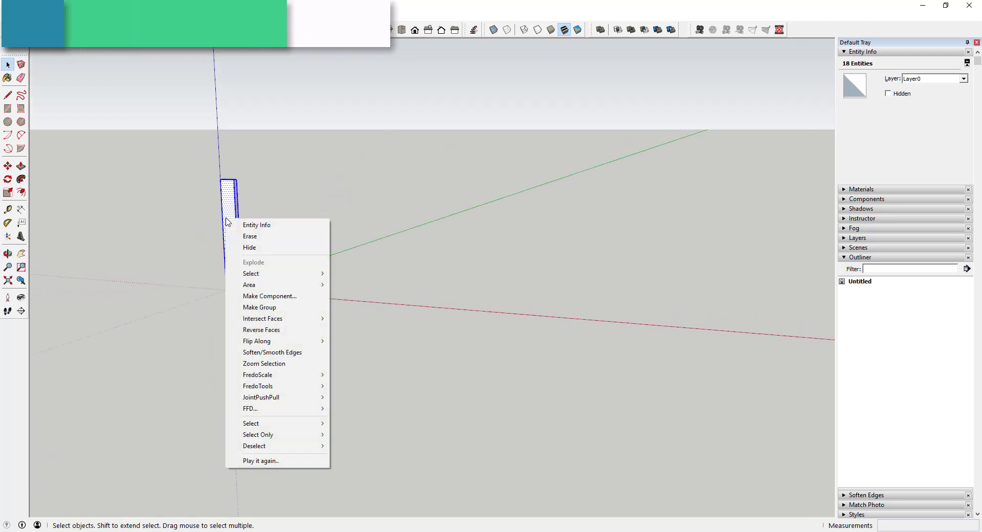
{"action": "left_click", "coordinate": [261, 296]}
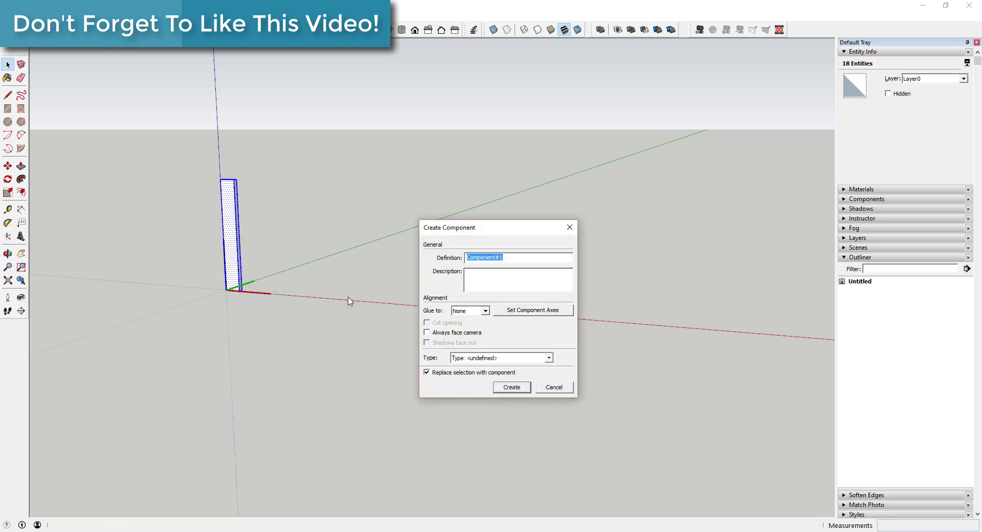
{"action": "type", "text": "2 x 4 "}
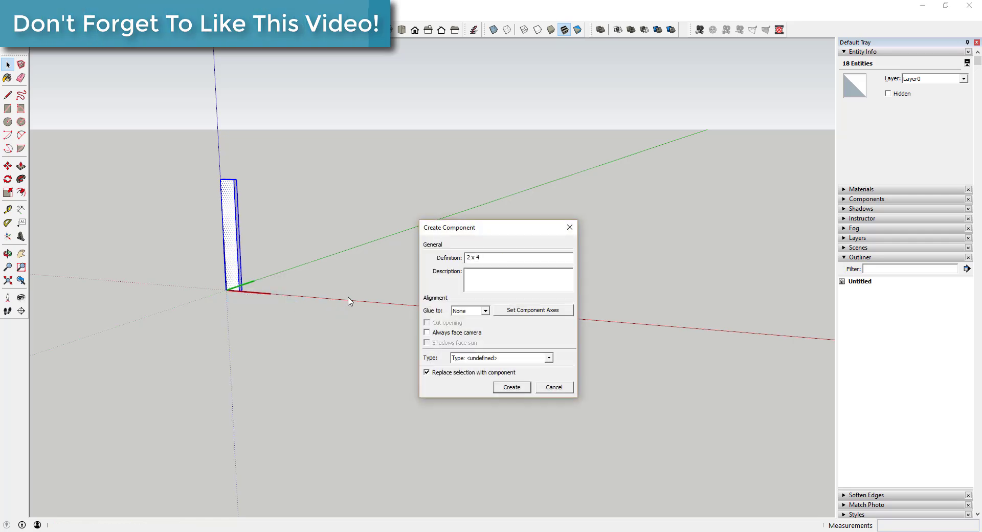
{"action": "type", "text": "E"}
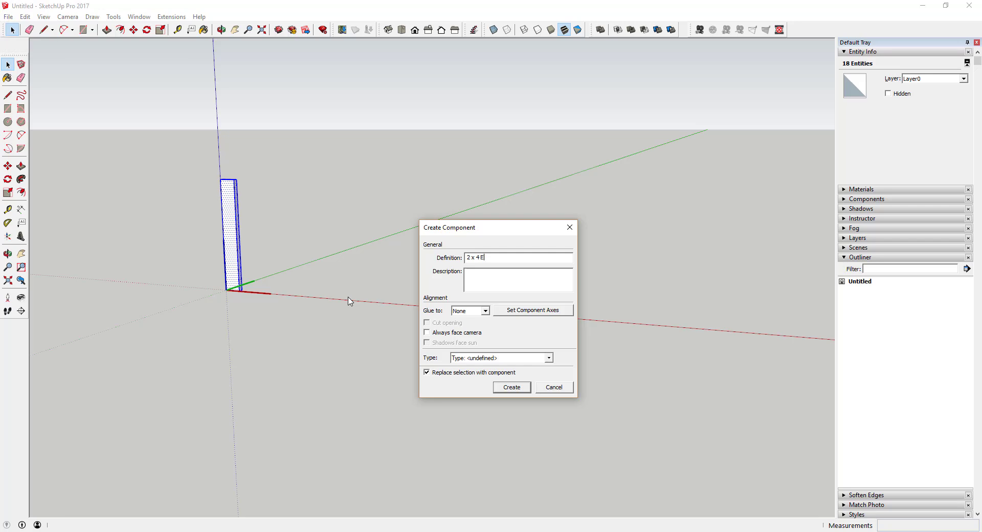
{"action": "type", "text": "nd"}
{"action": "key", "text": "Return"}
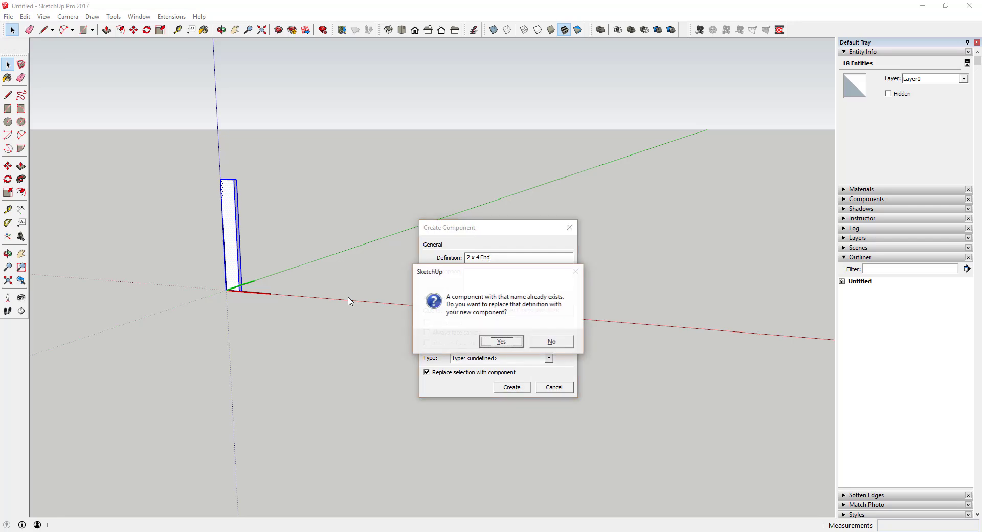
{"action": "left_click", "coordinate": [517, 339]}
{"action": "scroll", "coordinate": [229, 251], "scroll_direction": "up", "scroll_amount": 2}
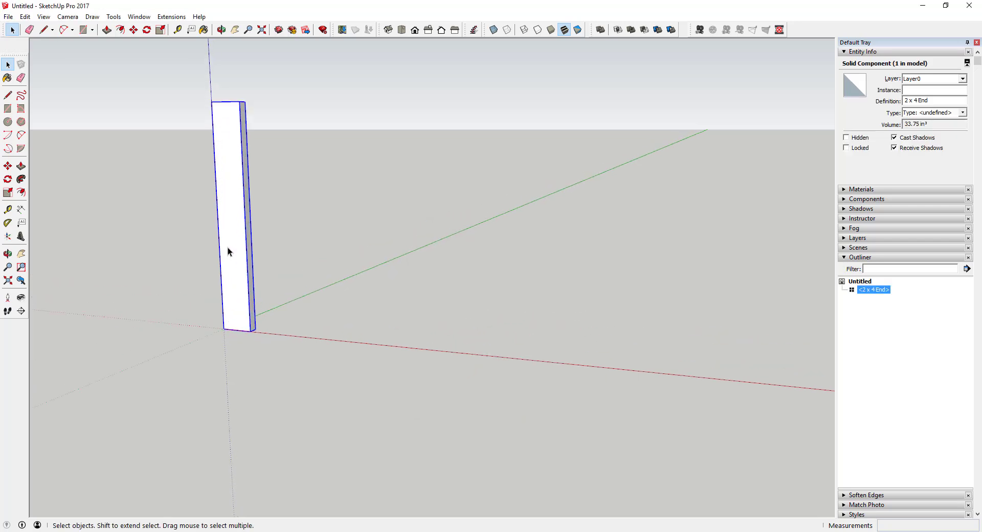
Copy the 2 x 4 End board and place the copy beside the original.
{"action": "key", "text": "m"}
{"action": "left_click", "coordinate": [223, 329]}
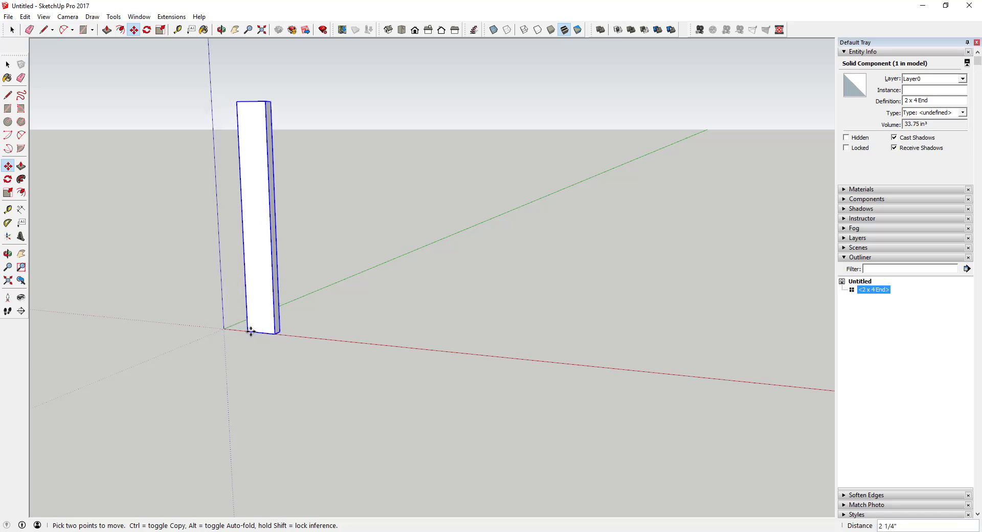
{"action": "key", "text": "space"}
{"action": "key", "text": "m"}
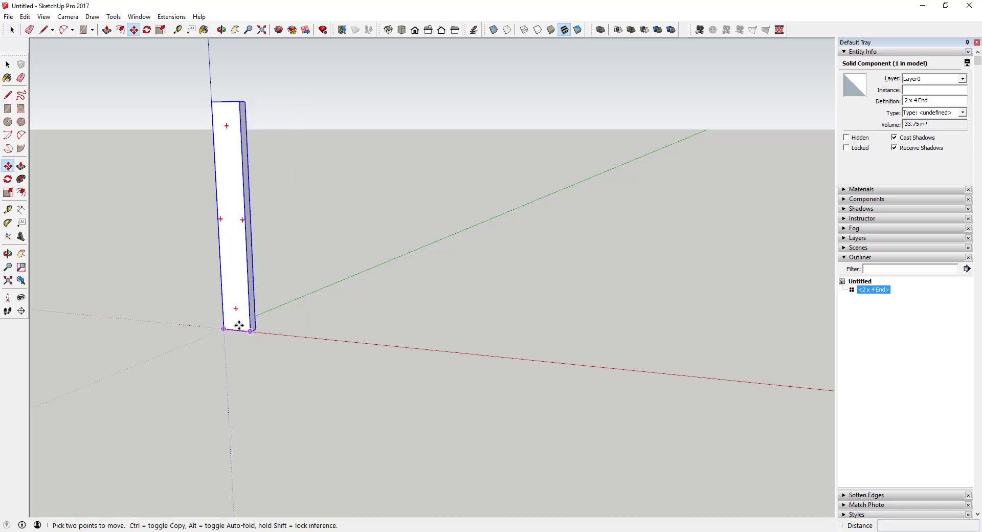
{"action": "left_click", "coordinate": [223, 329]}
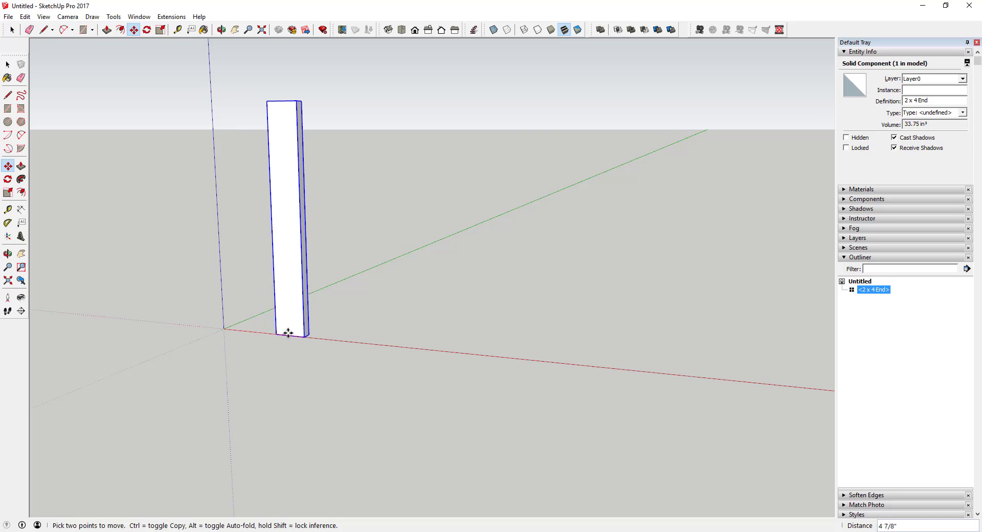
{"action": "key", "text": "ctrl"}
{"action": "left_click", "coordinate": [249, 329]}
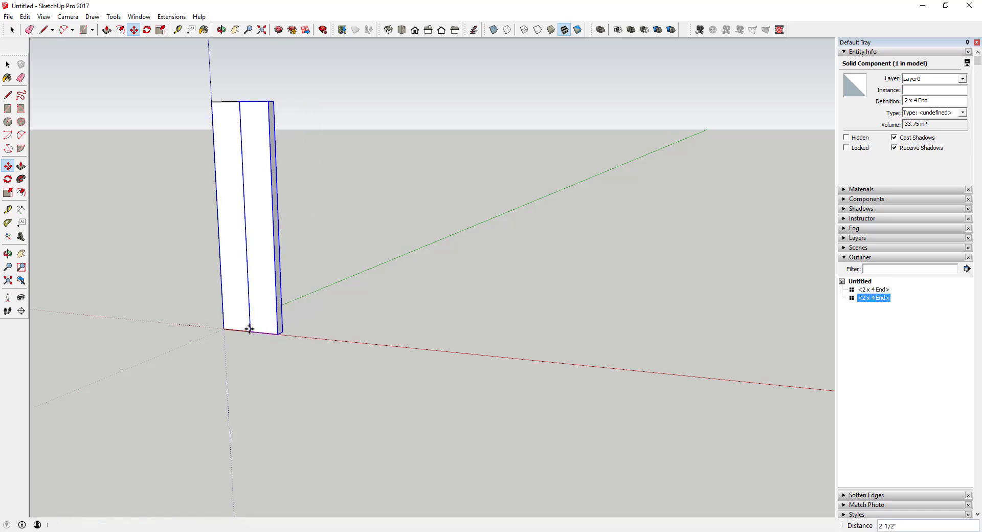
{"action": "scroll", "coordinate": [246, 327], "scroll_direction": "up", "scroll_amount": 3}
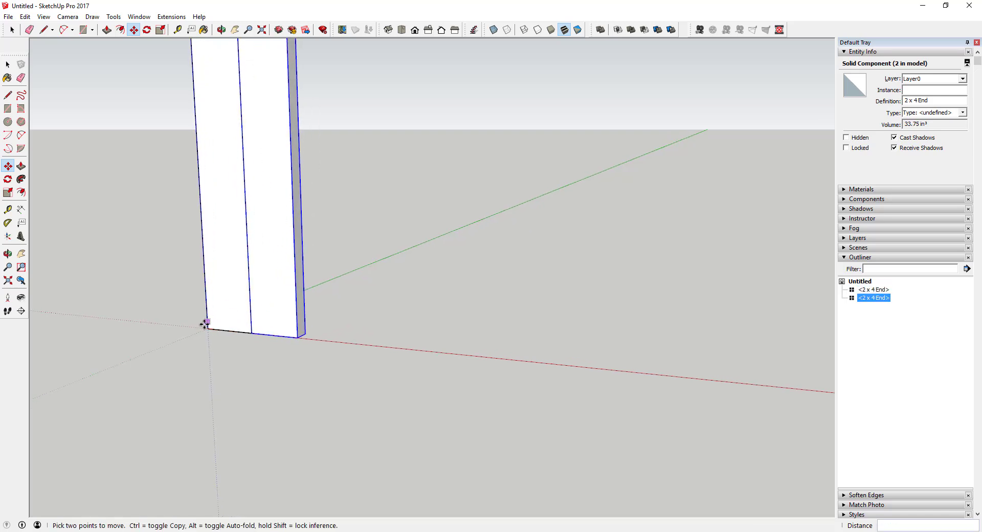
Move the copied board 27" along the red axis.
{"action": "left_click", "coordinate": [252, 333]}
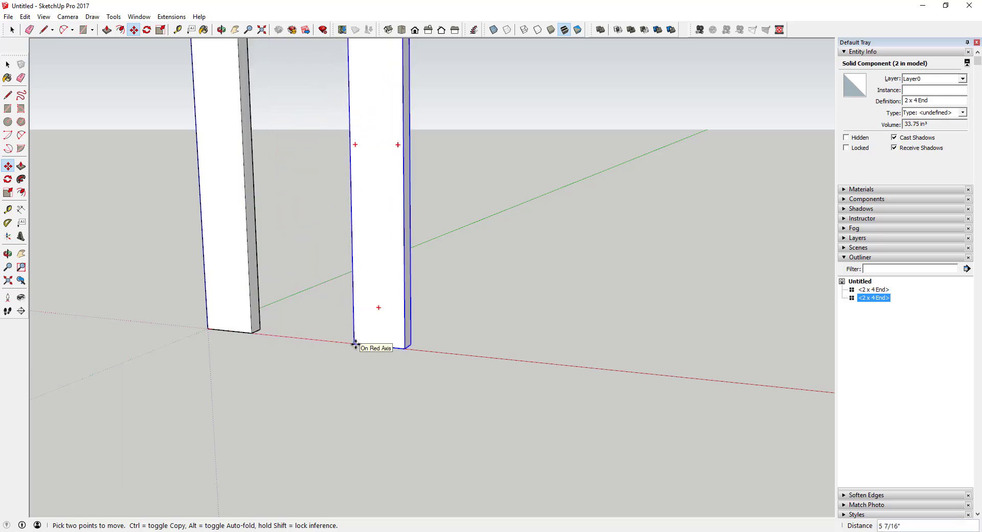
{"action": "type", "text": "27"}
{"action": "key", "text": "Return"}
{"action": "key", "text": "space"}
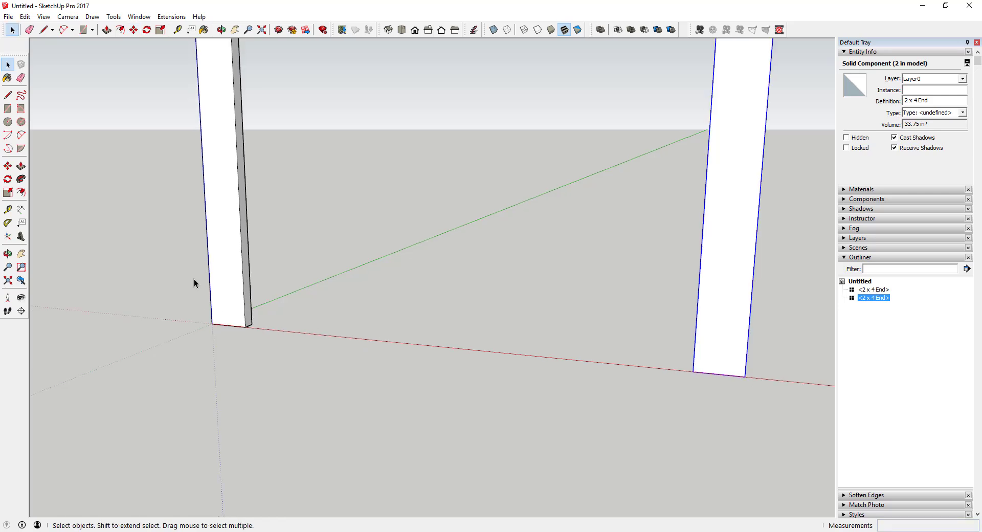
{"action": "scroll", "coordinate": [195, 280], "scroll_direction": "down", "scroll_amount": 3}
{"action": "scroll", "coordinate": [361, 224], "scroll_direction": "up", "scroll_amount": 2}
{"action": "scroll", "coordinate": [361, 224], "scroll_direction": "up", "scroll_amount": 1}
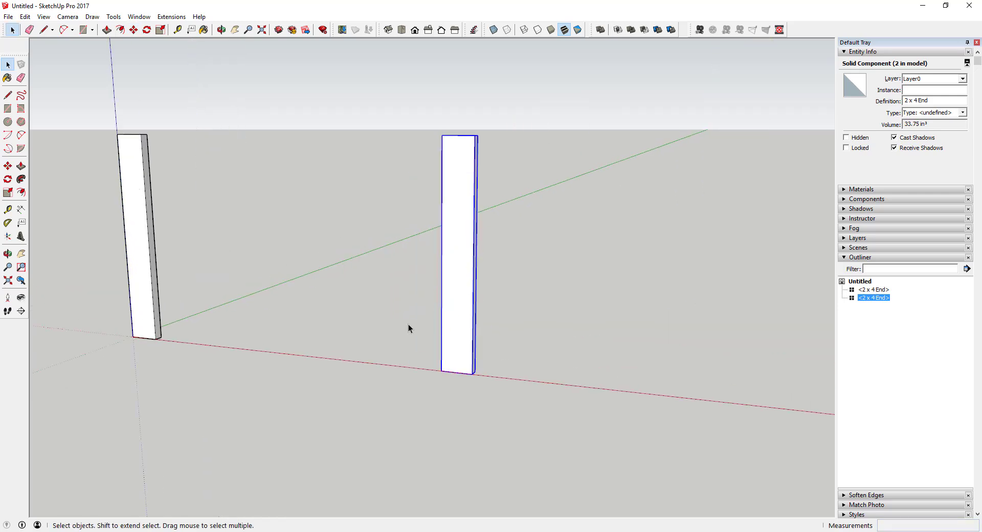
{"action": "scroll", "coordinate": [152, 139], "scroll_direction": "up", "scroll_amount": 3}
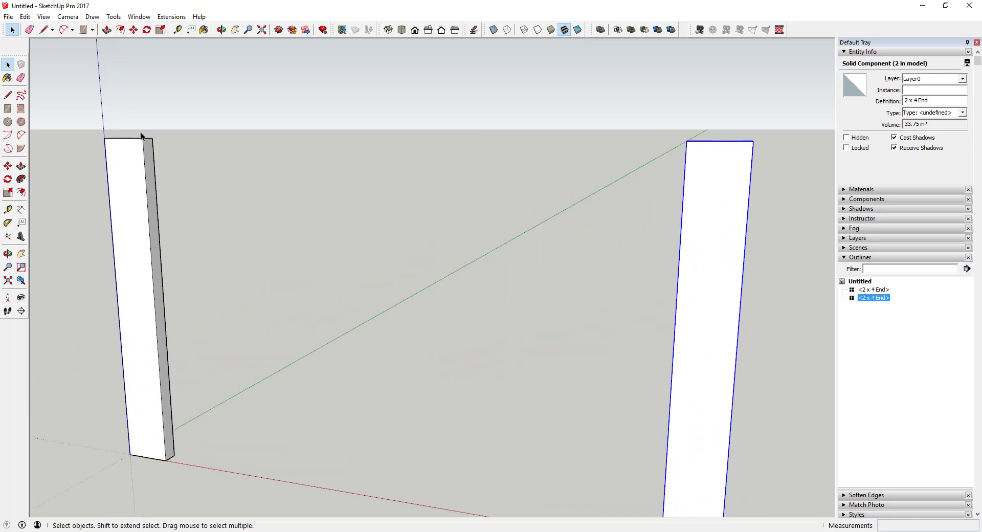
Draw a rectangle on the left post's inner top face and extrude it across to the right post, then select the beam.
{"action": "key", "text": "r"}
{"action": "left_click", "coordinate": [142, 138]}
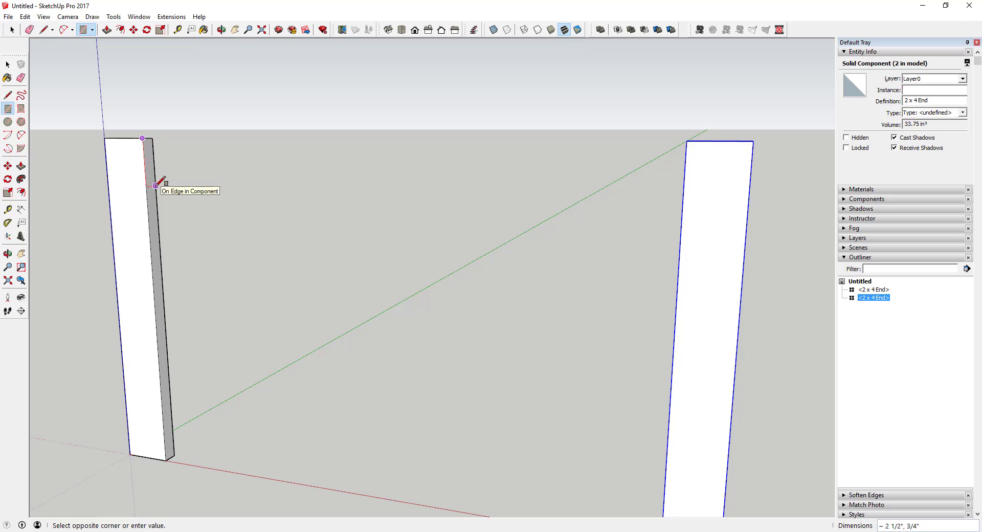
{"action": "left_click", "coordinate": [155, 185]}
{"action": "key", "text": "space"}
{"action": "key", "text": "p"}
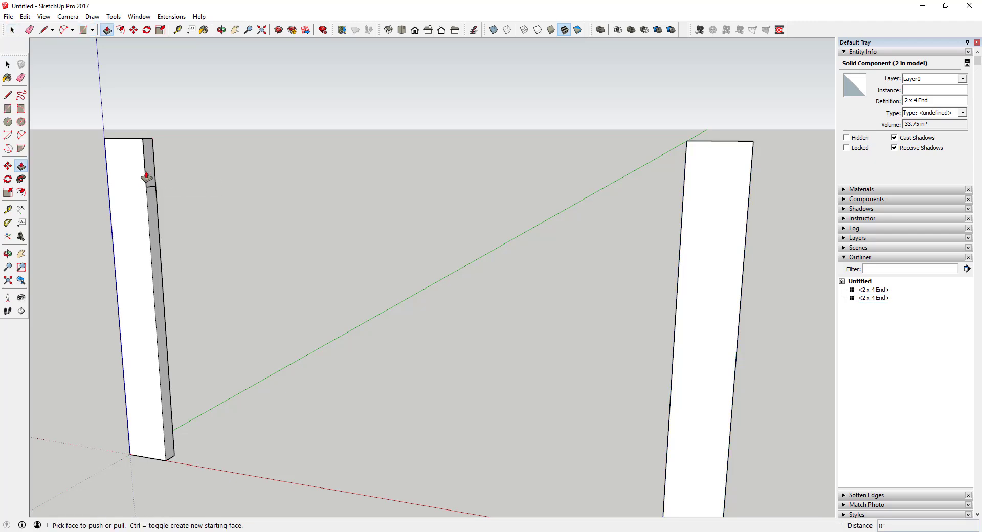
{"action": "left_click_drag", "start_coordinate": [174, 180], "coordinate": [685, 150]}
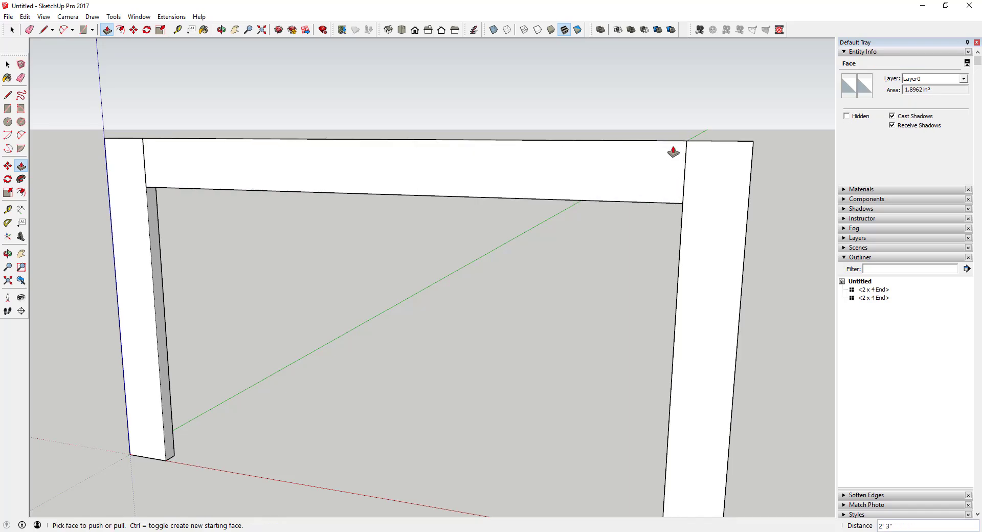
{"action": "key", "text": "space"}
{"action": "left_click", "coordinate": [597, 163]}
{"action": "triple_click", "coordinate": [594, 162]}
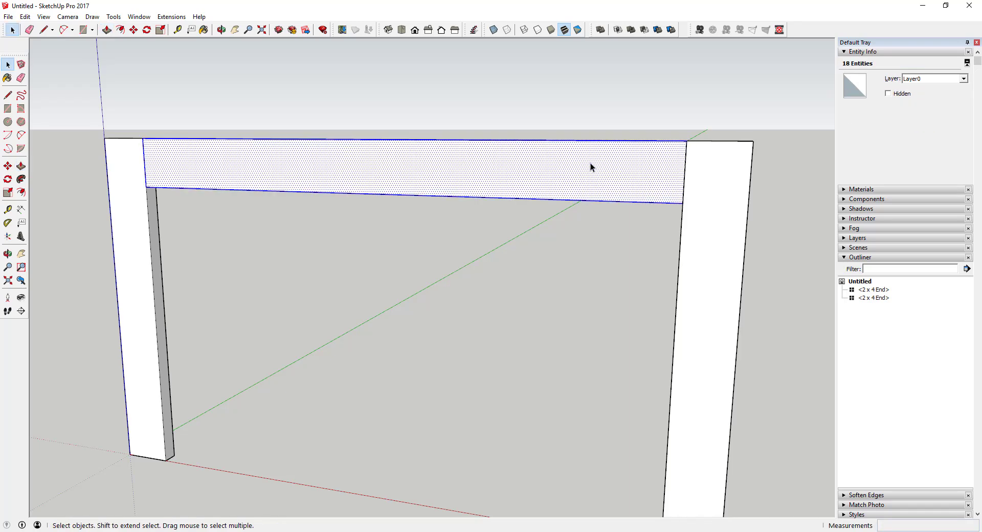
{"action": "middle_click_drag", "start_coordinate": [590, 163], "coordinate": [506, 201]}
Turn the top beam into a component named '2 x 4 Long Framing'.
{"action": "right_click", "coordinate": [506, 202]}
{"action": "left_click", "coordinate": [556, 277]}
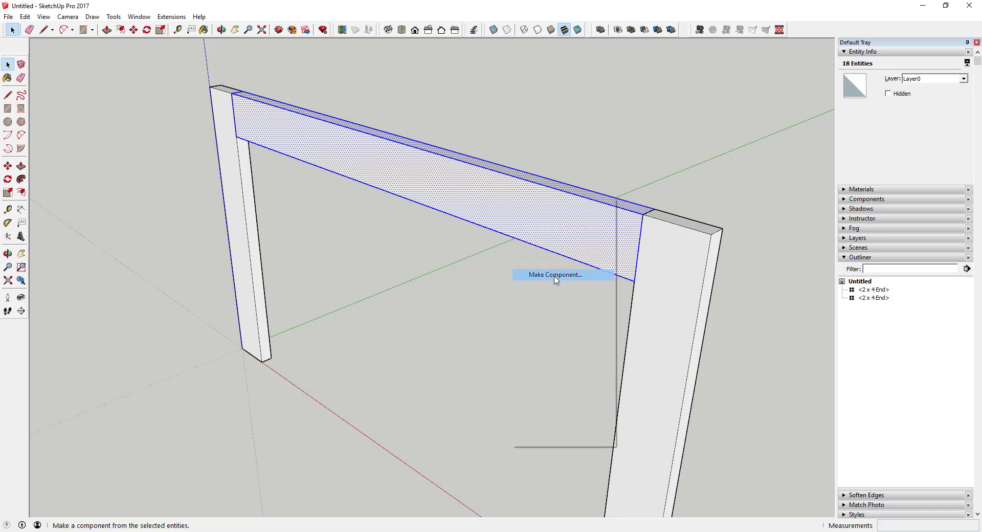
{"action": "type", "text": "T"}
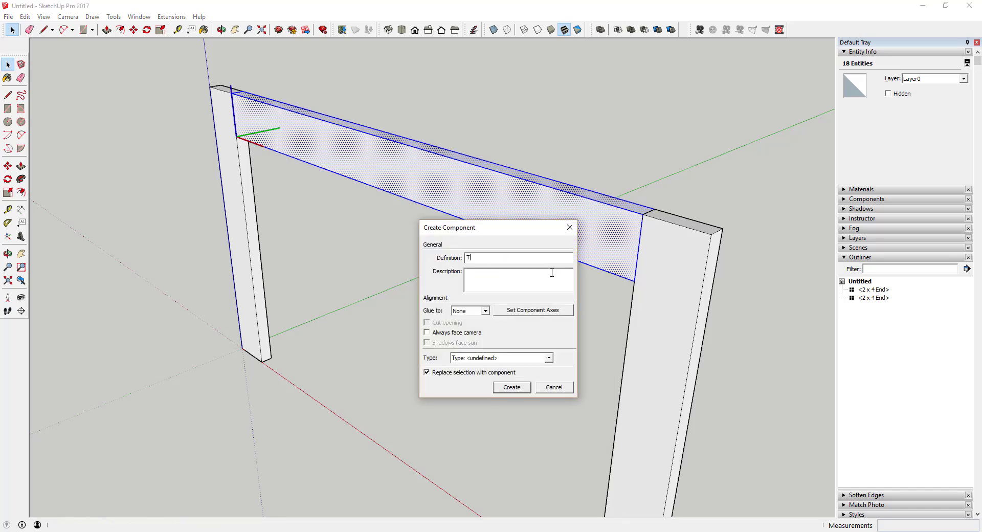
{"action": "type", "text": "a2 x 4 Tp"}
{"action": "key", "text": "BackSpace"}
{"action": "key", "text": "BackSpace"}
{"action": "type", "text": "op Framing"}
{"action": "key", "text": "BackSpace"}
{"action": "key", "text": "BackSpace"}
{"action": "key", "text": "BackSpace"}
{"action": "key", "text": "BackSpace"}
{"action": "key", "text": "BackSpace"}
{"action": "key", "text": "BackSpace"}
{"action": "key", "text": "BackSpace"}
{"action": "key", "text": "BackSpace"}
{"action": "key", "text": "BackSpace"}
{"action": "key", "text": "BackSpace"}
{"action": "key", "text": "BackSpace"}
{"action": "type", "text": "Long Framing"}
{"action": "key", "text": "Return"}
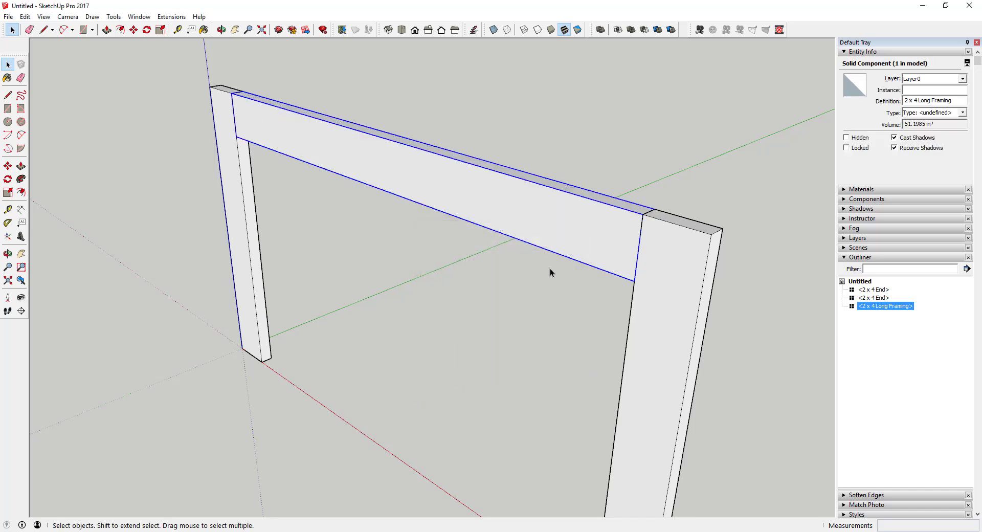
Copy the 2 x 4 Long Framing beam down to the bottom of the posts.
{"action": "key", "text": "m"}
{"action": "key", "text": "ctrl"}
{"action": "left_click", "coordinate": [233, 95]}
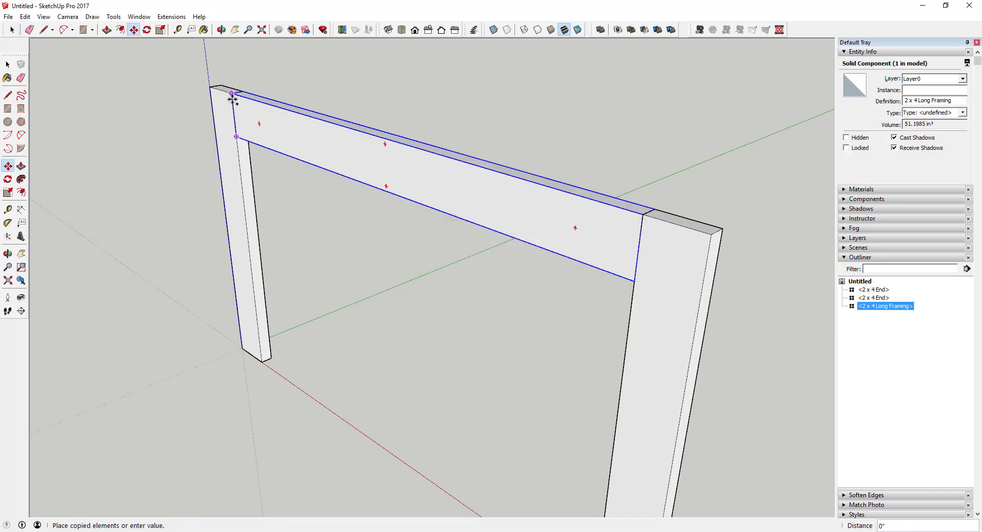
{"action": "key", "text": "space"}
{"action": "key", "text": "m"}
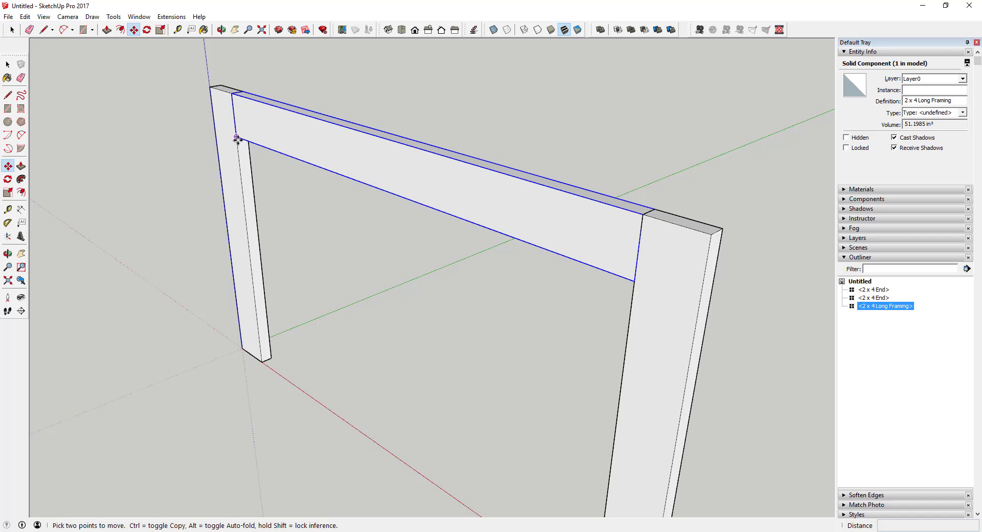
{"action": "left_click", "coordinate": [237, 139]}
{"action": "key", "text": "ctrl"}
{"action": "left_click", "coordinate": [263, 355]}
{"action": "key", "text": "space"}
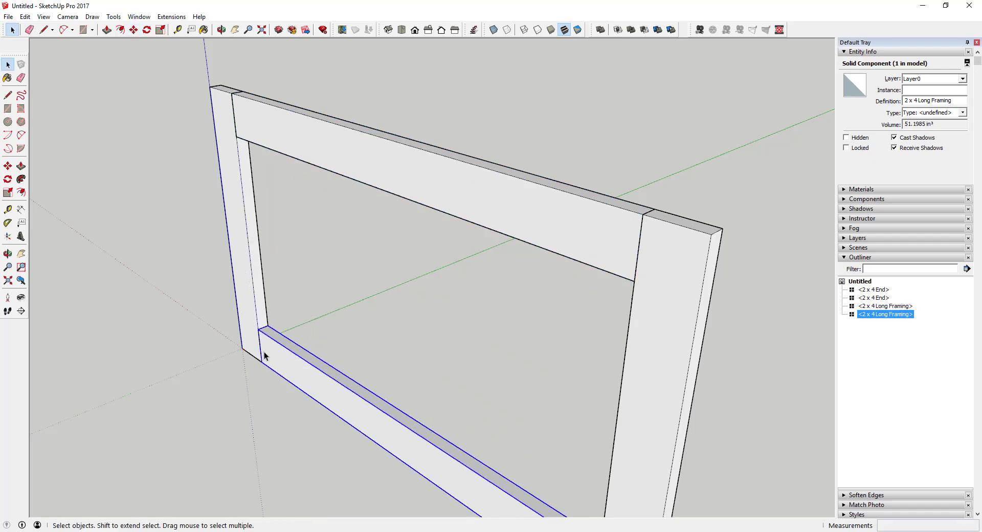
{"action": "scroll", "coordinate": [265, 355], "scroll_direction": "down", "scroll_amount": 5}
{"action": "middle_click_drag", "start_coordinate": [274, 291], "coordinate": [340, 202]}
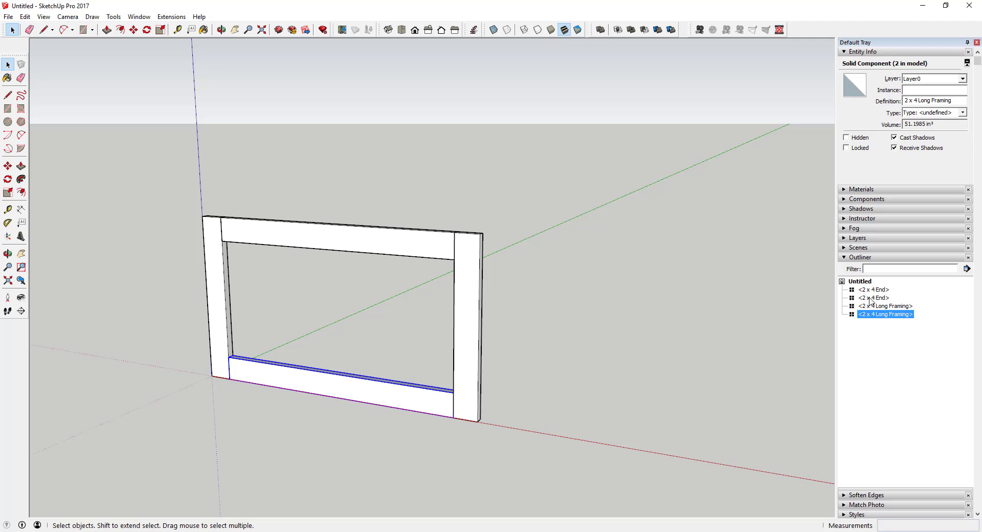
{"action": "left_click", "coordinate": [870, 290]}
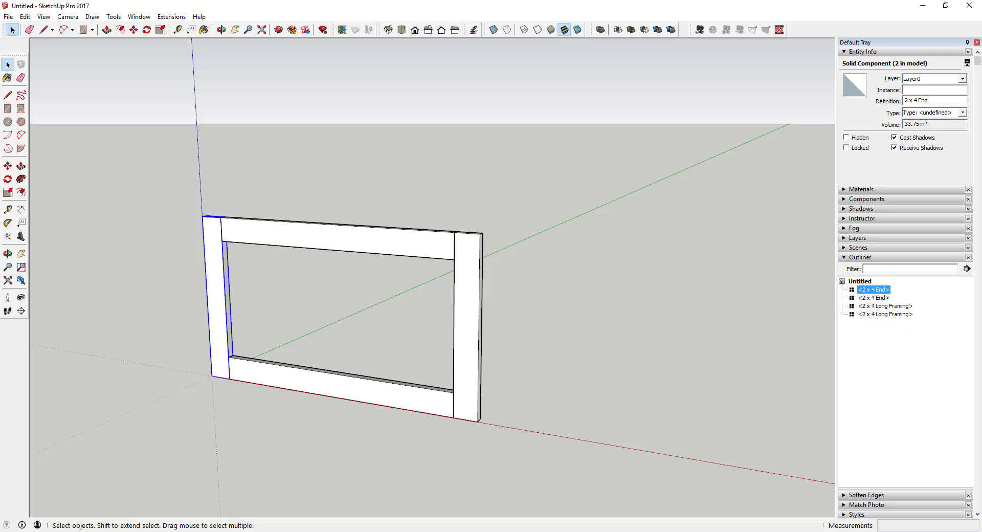
Draw a 2'3" edge along the bottom rail's inner top edge and select it.
{"action": "middle_click_drag", "start_coordinate": [368, 344], "coordinate": [263, 361]}
{"action": "scroll", "coordinate": [258, 335], "scroll_direction": "up", "scroll_amount": 5}
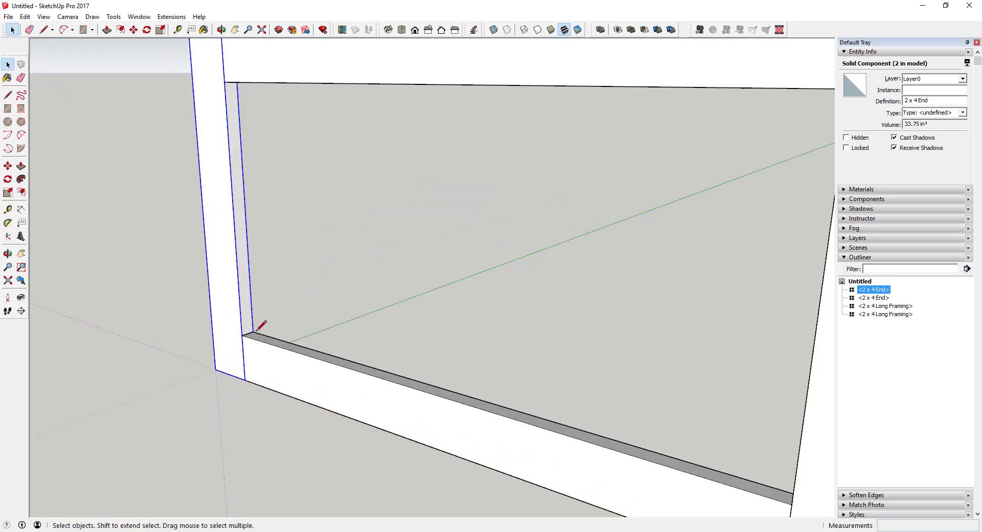
{"action": "key", "text": "l"}
{"action": "left_click", "coordinate": [253, 333]}
{"action": "scroll", "coordinate": [336, 339], "scroll_direction": "down", "scroll_amount": 5}
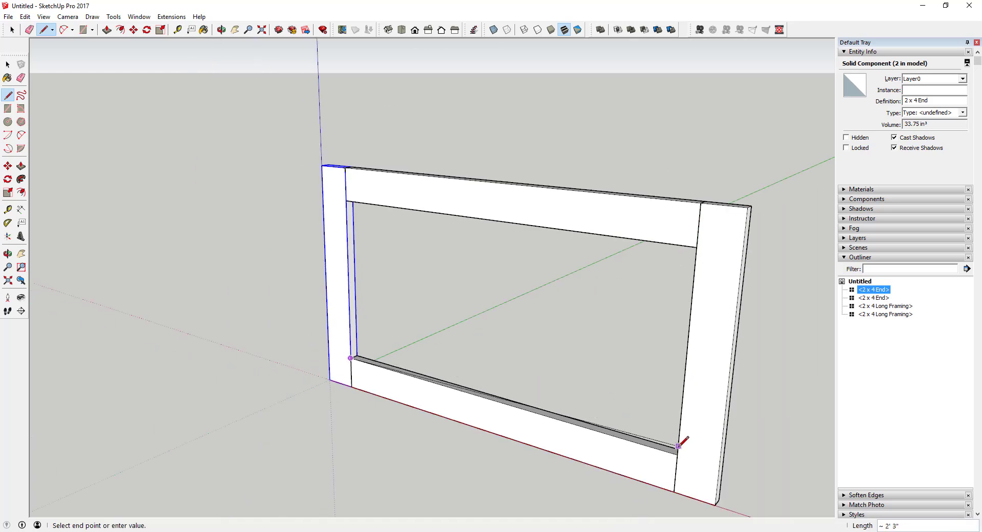
{"action": "left_click", "coordinate": [679, 445]}
{"action": "key", "text": "space"}
{"action": "left_click", "coordinate": [653, 444]}
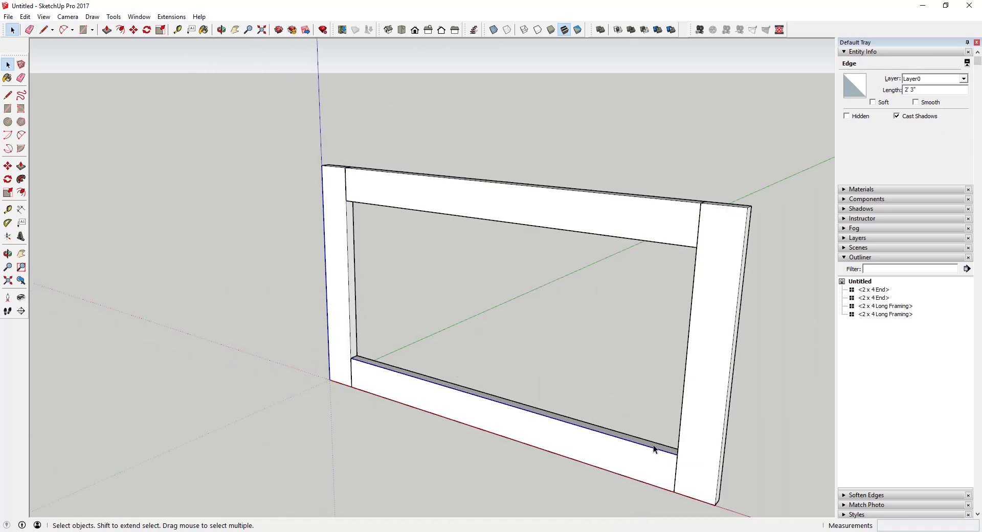
{"action": "middle_click_drag", "start_coordinate": [652, 443], "coordinate": [599, 452]}
{"action": "scroll", "coordinate": [480, 419], "scroll_direction": "up", "scroll_amount": 2}
{"action": "scroll", "coordinate": [422, 358], "scroll_direction": "down", "scroll_amount": 3}
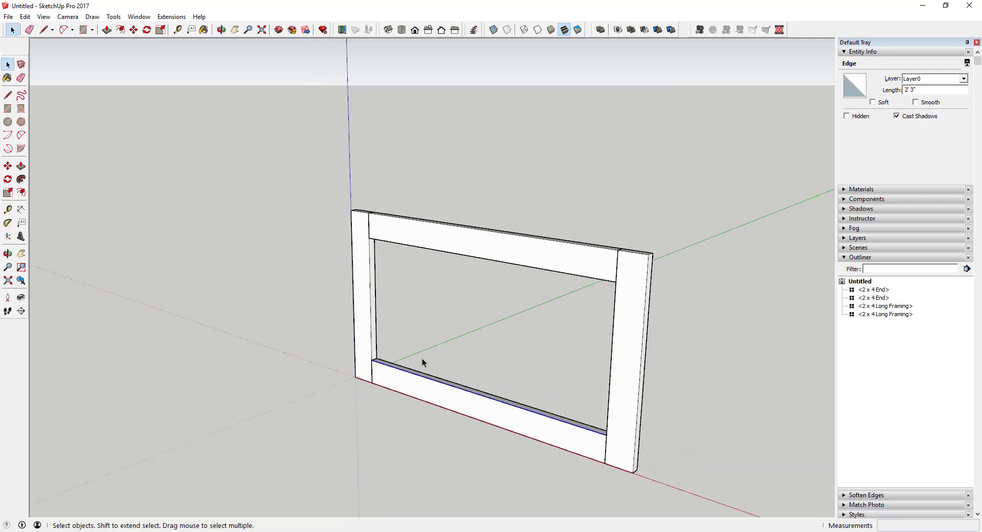
{"action": "scroll", "coordinate": [529, 416], "scroll_direction": "up", "scroll_amount": 3}
{"action": "right_click", "coordinate": [524, 418]}
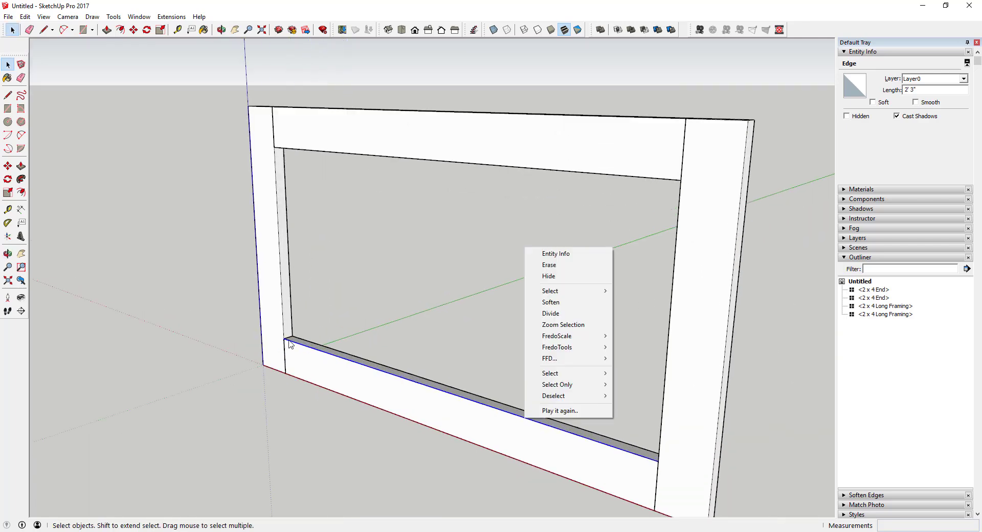
Divide the rail edge into 4 segments and draw two short lines across the rail at its middle.
{"action": "left_click", "coordinate": [556, 313]}
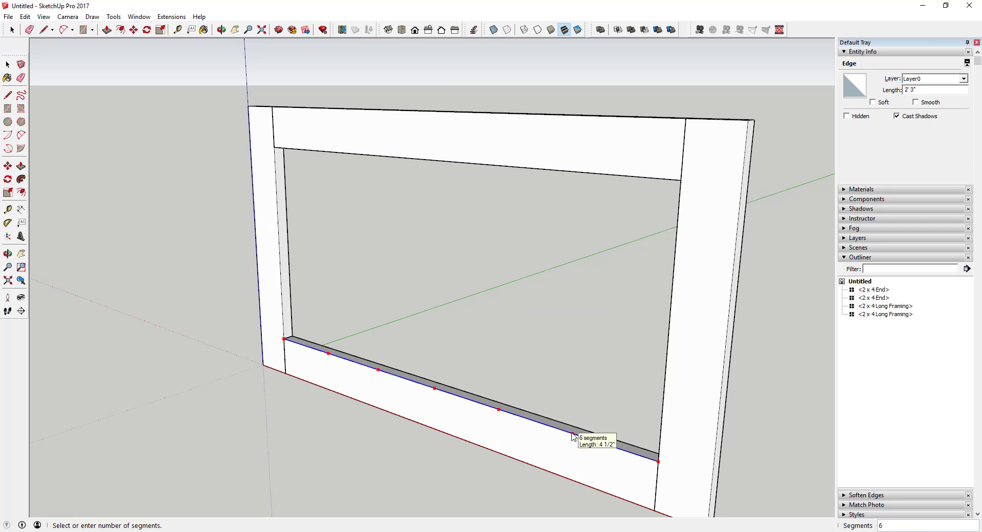
{"action": "left_click", "coordinate": [534, 422]}
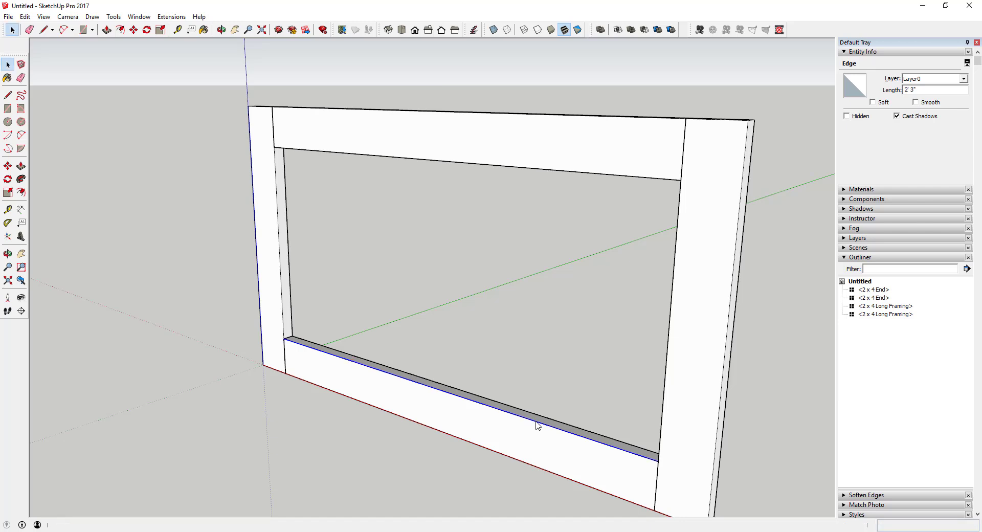
{"action": "key", "text": "l"}
{"action": "left_click", "coordinate": [535, 420]}
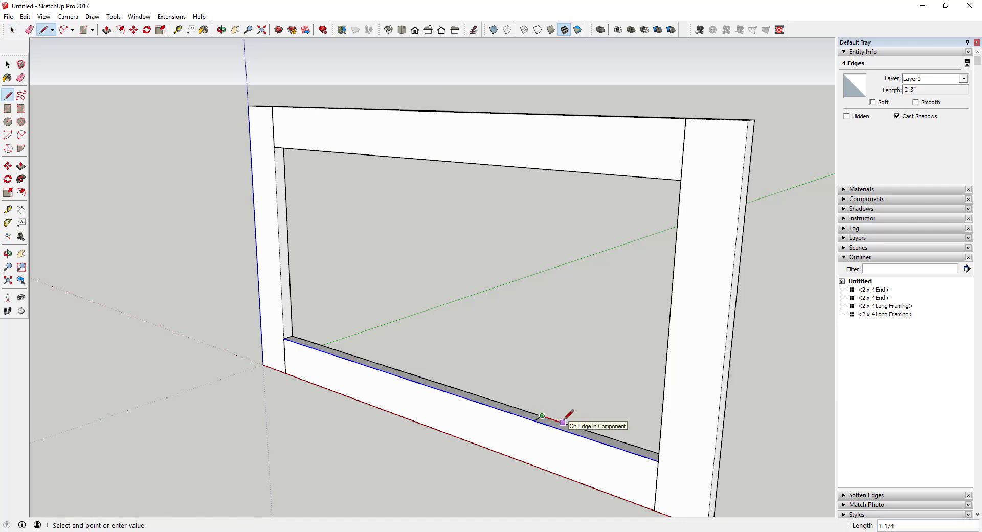
{"action": "left_click", "coordinate": [563, 421]}
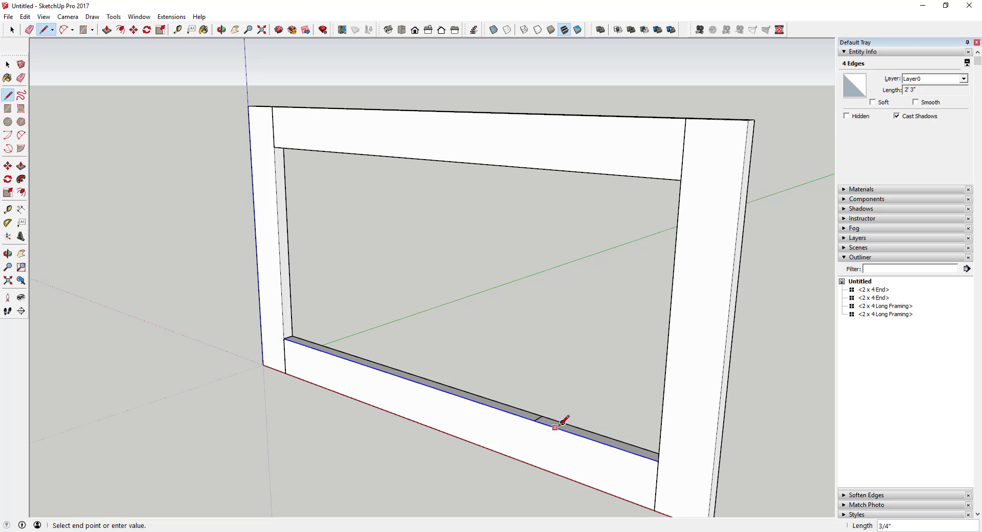
{"action": "key", "text": "Escape"}
{"action": "left_click", "coordinate": [557, 424]}
{"action": "left_click", "coordinate": [513, 413]}
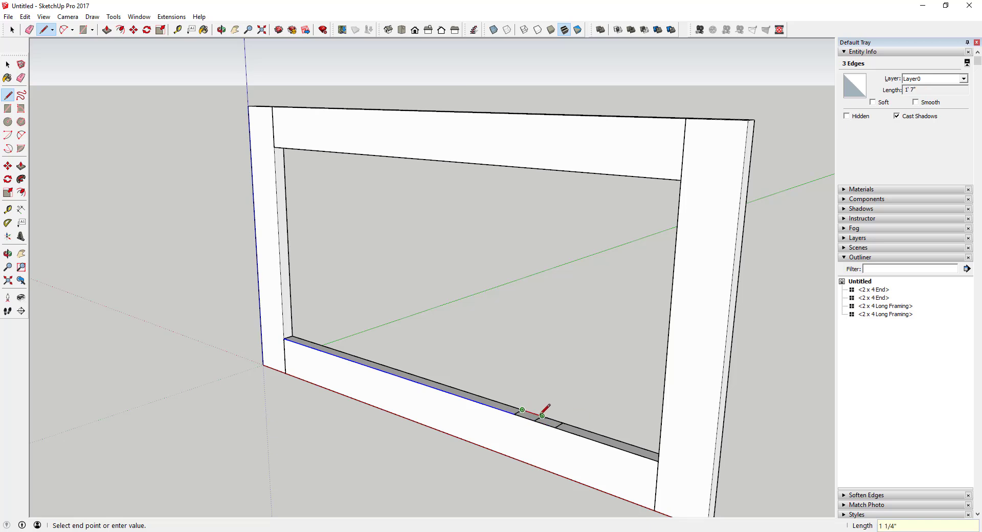
{"action": "key", "text": "Escape"}
{"action": "key", "text": "e"}
{"action": "key", "text": "space"}
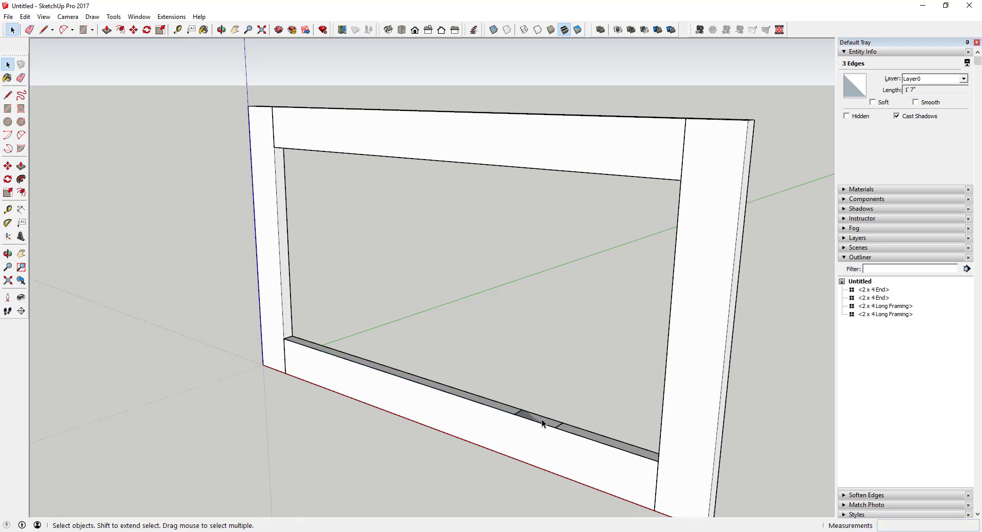
Push/Pull the small middle rail face up to the top beam and select the new post.
{"action": "key", "text": "p"}
{"action": "left_click_drag", "start_coordinate": [544, 422], "coordinate": [572, 175]}
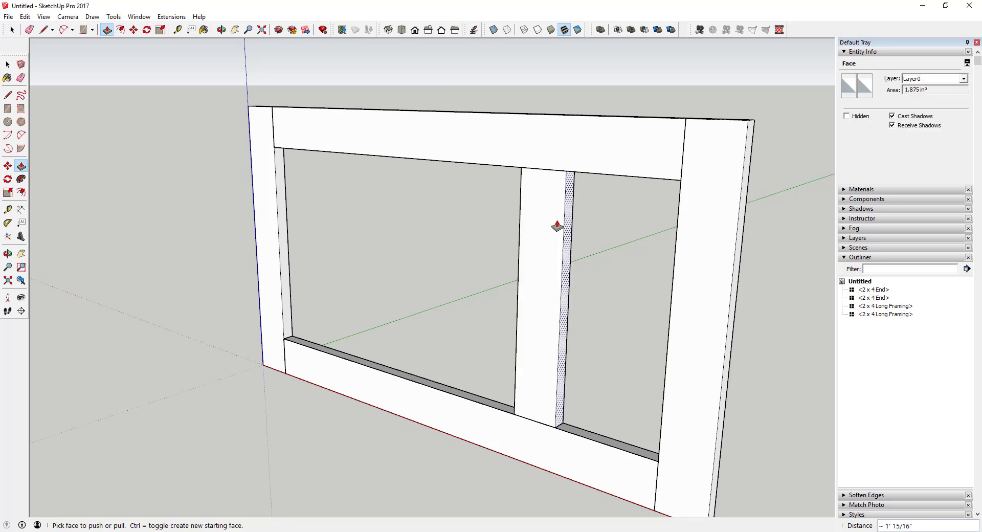
{"action": "key", "text": "space"}
{"action": "triple_click", "coordinate": [544, 236]}
{"action": "left_click_drag", "start_coordinate": [504, 131], "coordinate": [621, 522]}
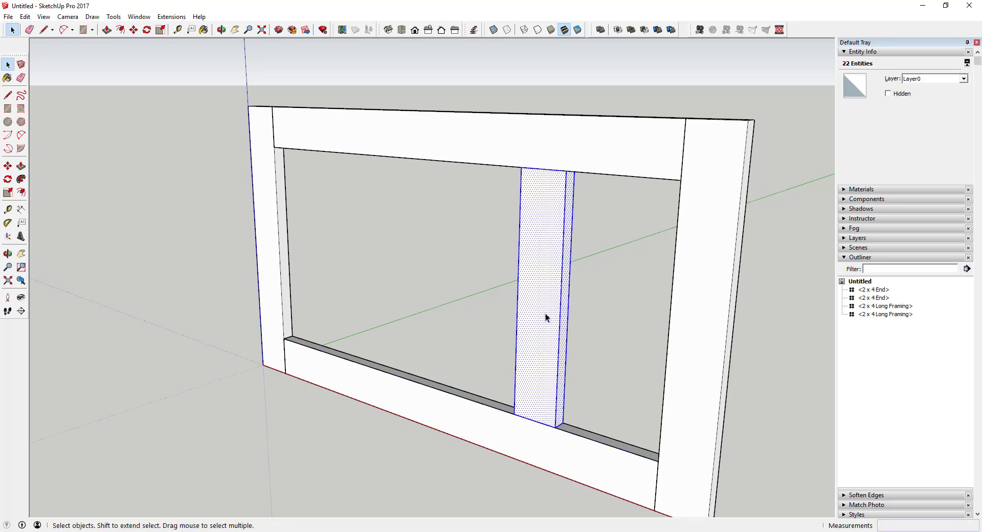
Make the post a component named 'Framing - Vertical'.
{"action": "right_click", "coordinate": [533, 284]}
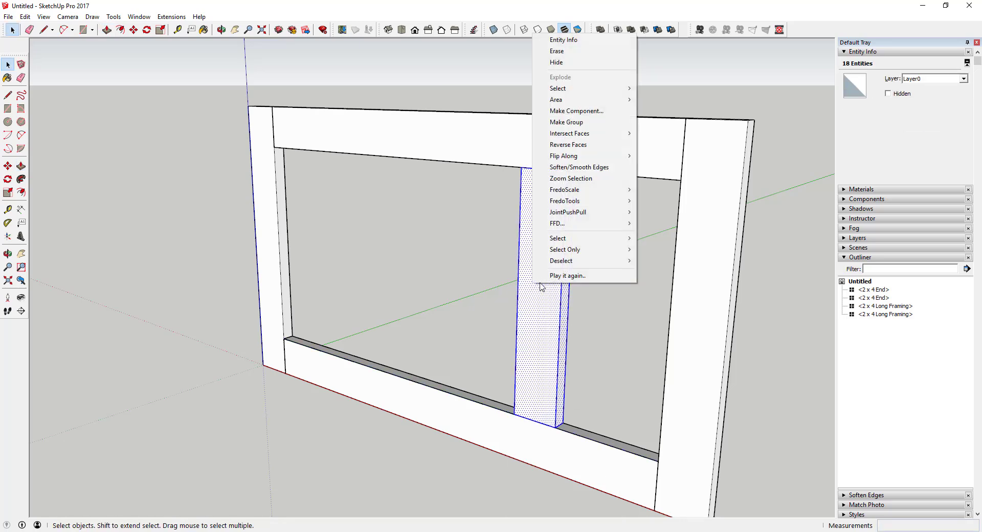
{"action": "left_click", "coordinate": [575, 110]}
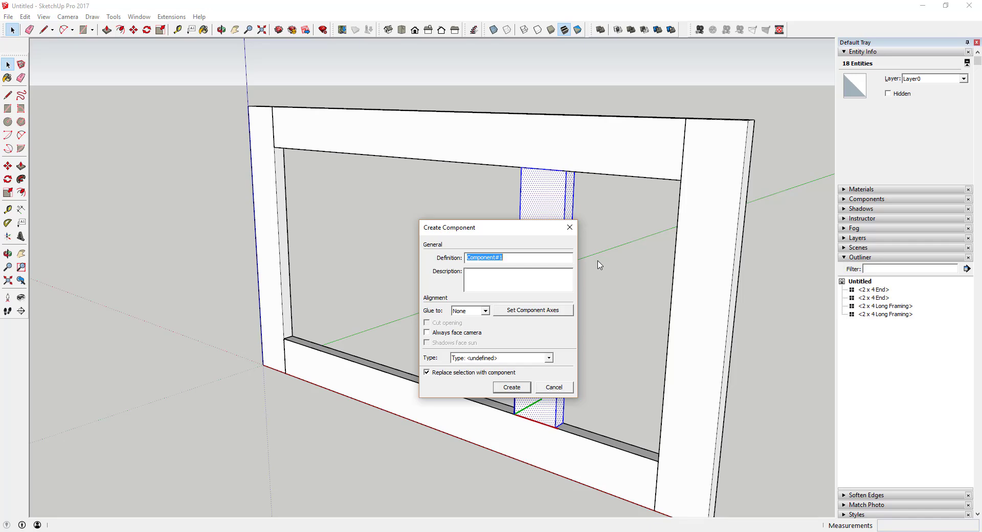
{"action": "type", "text": "Framing - Vertical"}
{"action": "key", "text": "Return"}
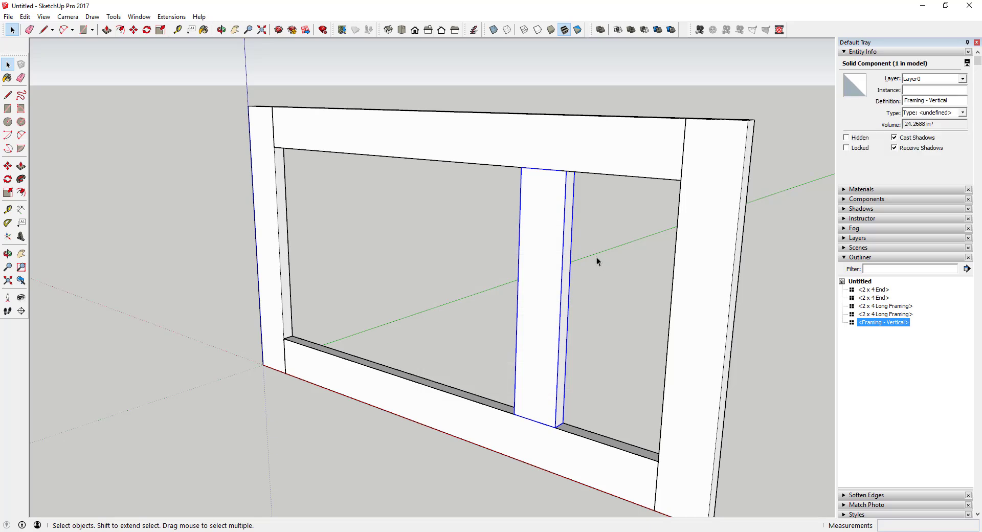
Rename the second long rail's component definition to 'Framing - Long'.
{"action": "right_click", "coordinate": [902, 314]}
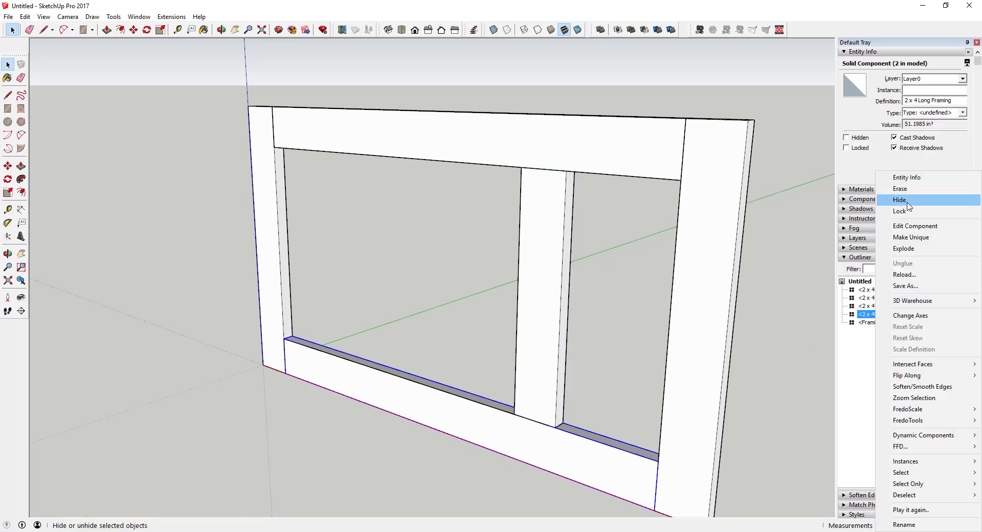
{"action": "left_click", "coordinate": [924, 102]}
{"action": "left_click_drag", "start_coordinate": [960, 101], "coordinate": [904, 101]}
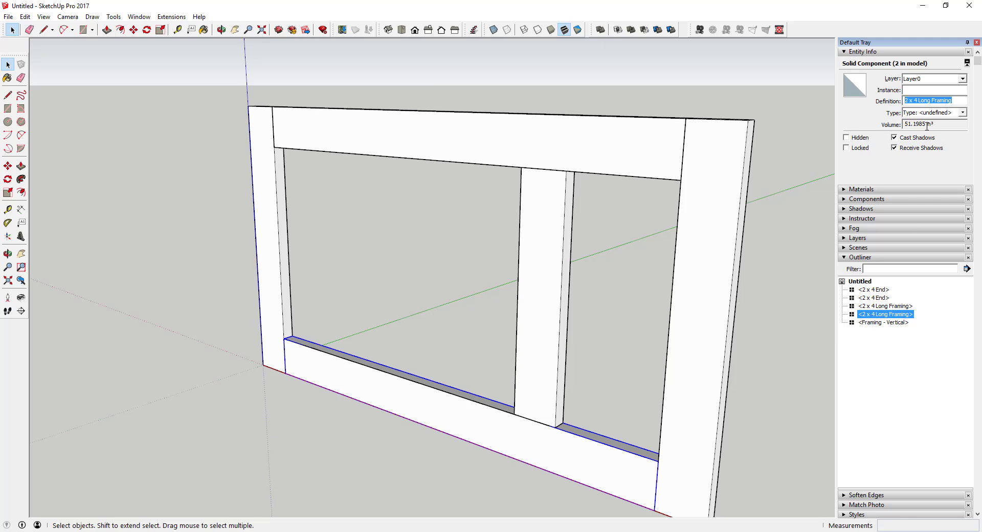
{"action": "type", "text": "Framing - Long"}
{"action": "key", "text": "Return"}
Rename the end post's component definition to 'Framing - End'.
{"action": "left_click", "coordinate": [875, 298]}
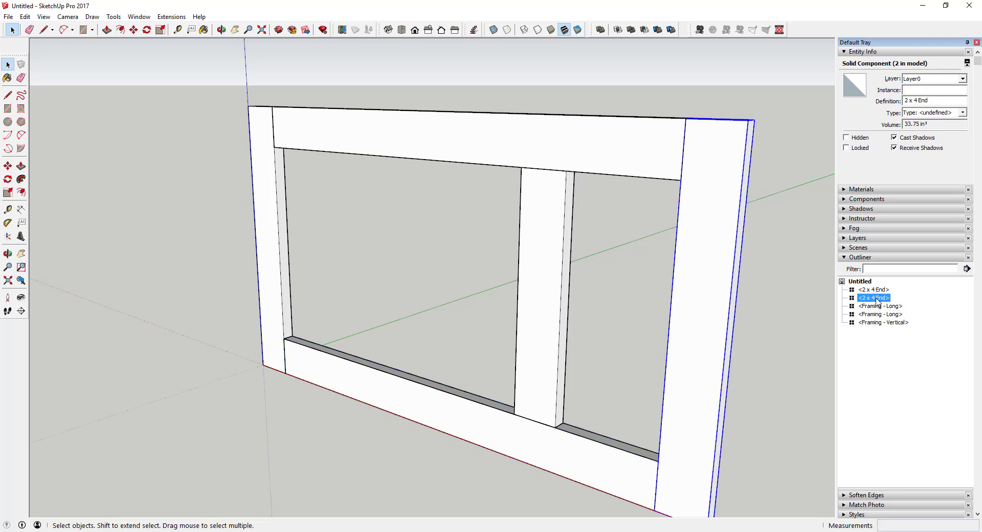
{"action": "triple_click", "coordinate": [909, 100]}
{"action": "type", "text": "Framing"}
{"action": "left_click", "coordinate": [939, 91]}
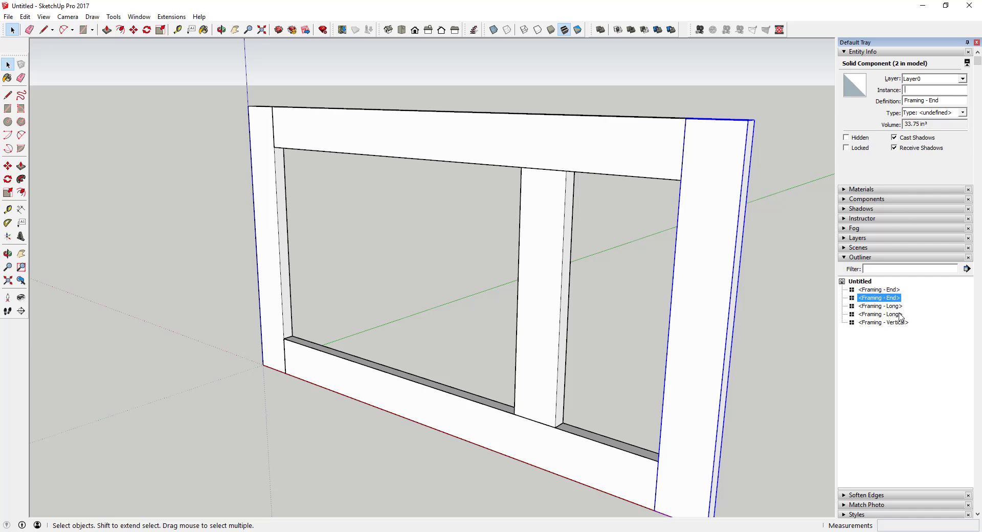
Copy the Framing - Vertical slat 6 3/4" left and array it *2 for three evenly spaced uprights.
{"action": "left_click", "coordinate": [542, 357]}
{"action": "scroll", "coordinate": [539, 386], "scroll_direction": "up", "scroll_amount": 3}
{"action": "key", "text": "m"}
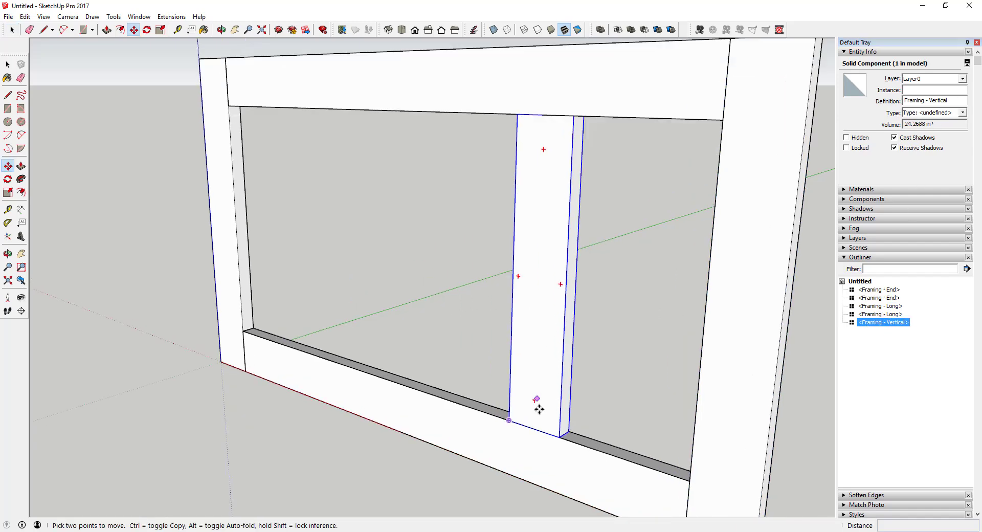
{"action": "key", "text": "ctrl"}
{"action": "left_click", "coordinate": [533, 428]}
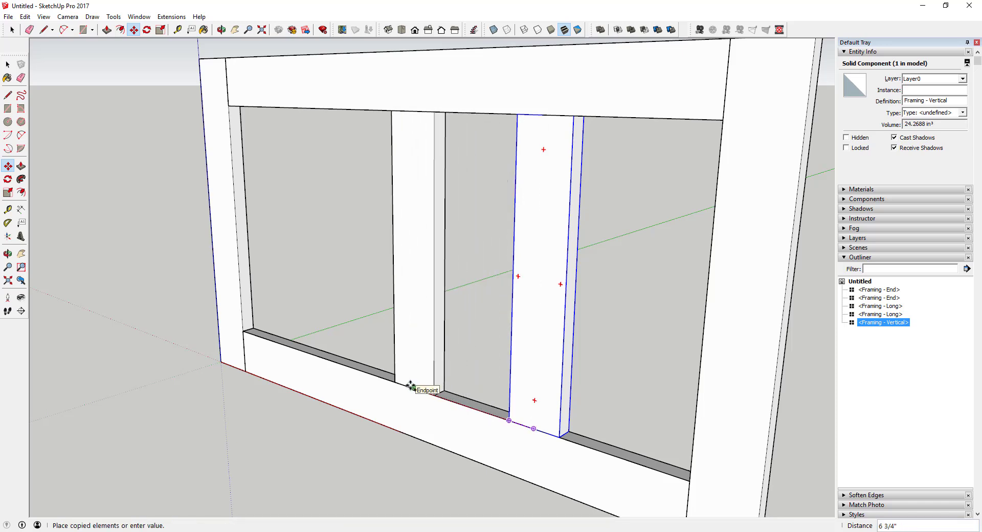
{"action": "left_click", "coordinate": [411, 385]}
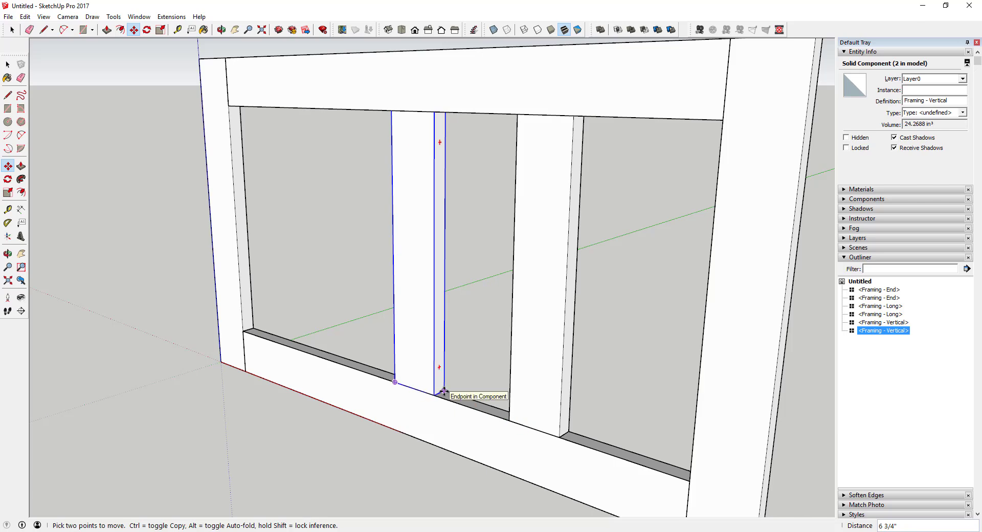
{"action": "type", "text": "*2"}
{"action": "key", "text": "Return"}
{"action": "scroll", "coordinate": [443, 392], "scroll_direction": "down", "scroll_amount": 5}
{"action": "key", "text": "space"}
{"action": "left_click", "coordinate": [321, 246]}
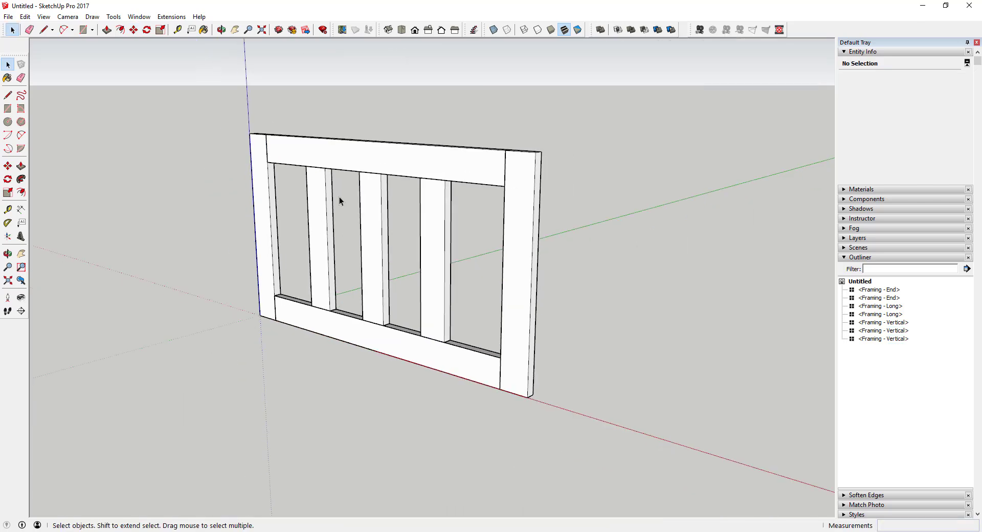
Select all seven side-frame pieces and make them one component named 'Framing - Long Side'.
{"action": "left_click_drag", "start_coordinate": [183, 90], "coordinate": [665, 426]}
{"action": "right_click", "coordinate": [515, 193]}
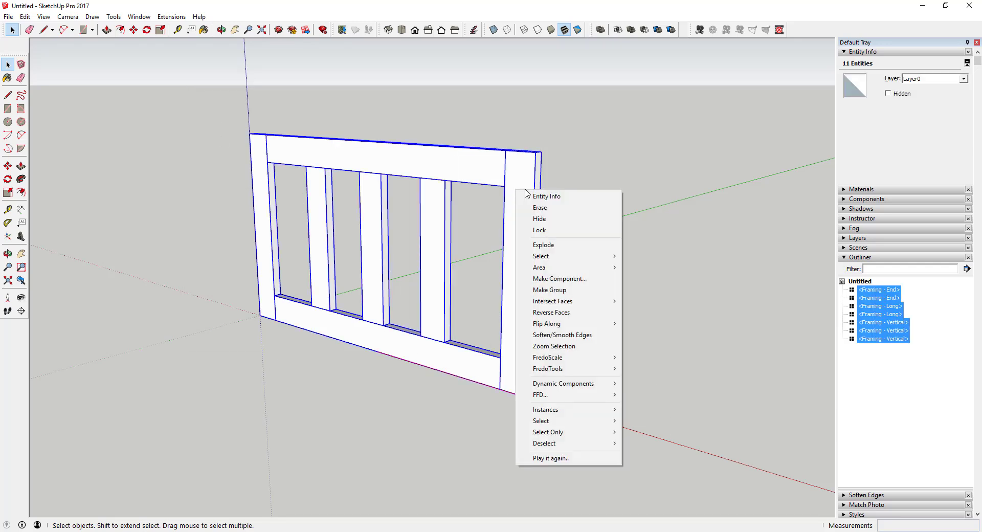
{"action": "left_click", "coordinate": [560, 279]}
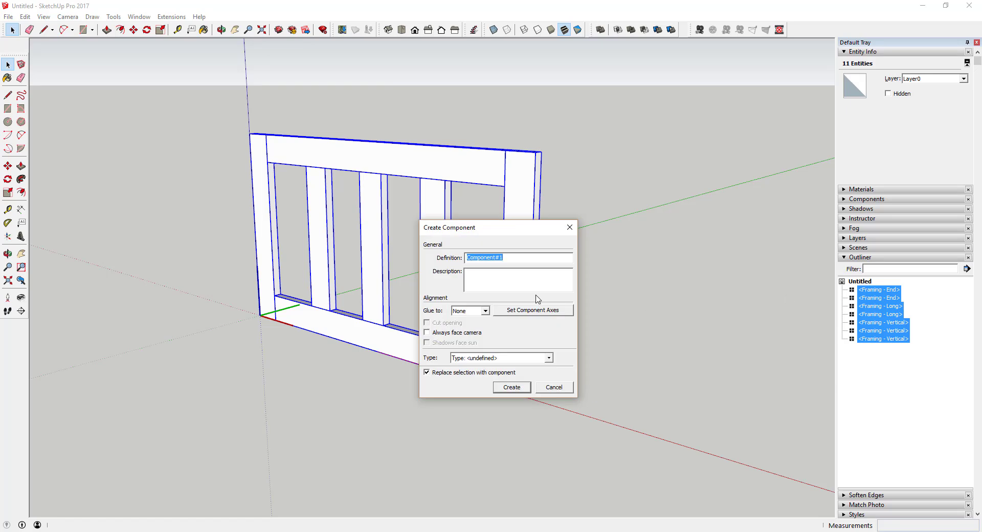
{"action": "type", "text": "Framing - Long Side"}
{"action": "key", "text": "Return"}
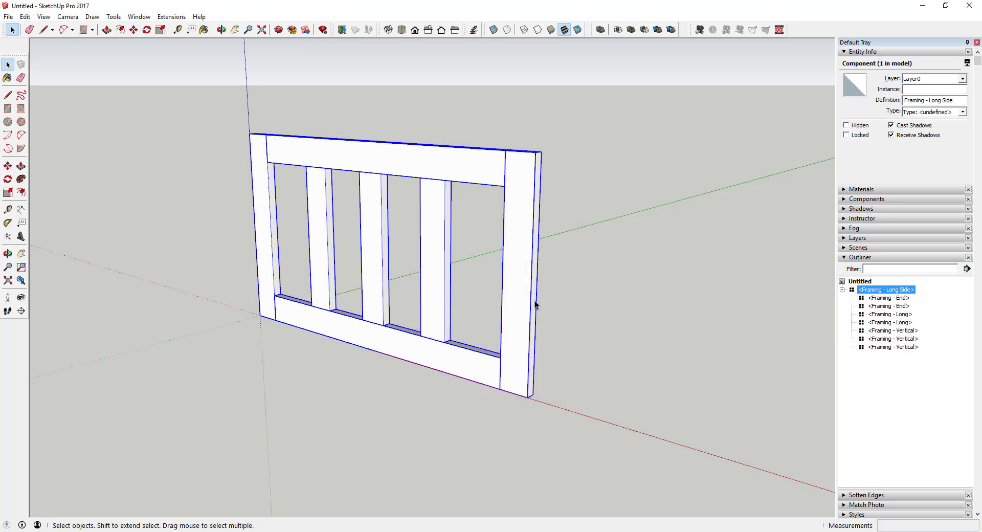
{"action": "middle_click_drag", "start_coordinate": [529, 305], "coordinate": [496, 323]}
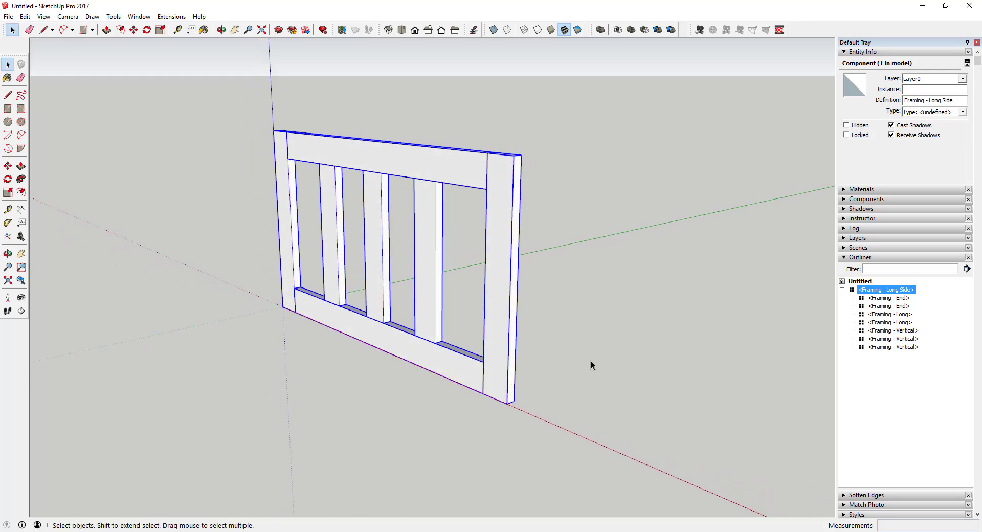
{"action": "middle_click_drag", "start_coordinate": [615, 375], "coordinate": [305, 323]}
{"action": "key", "text": "r"}
{"action": "left_click", "coordinate": [329, 397]}
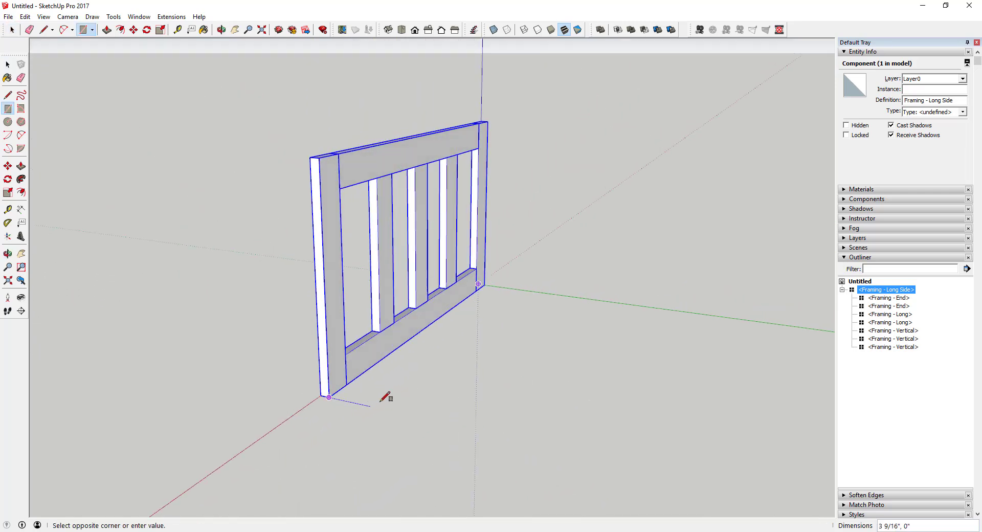
{"action": "scroll", "coordinate": [386, 401], "scroll_direction": "up", "scroll_amount": 2}
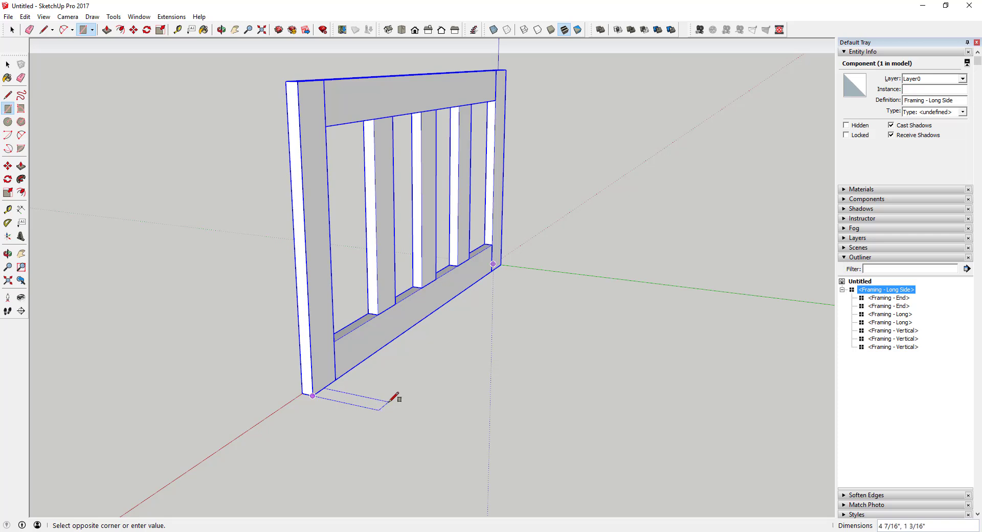
{"action": "type", "text": "3,"}
{"action": "key", "text": "Return"}
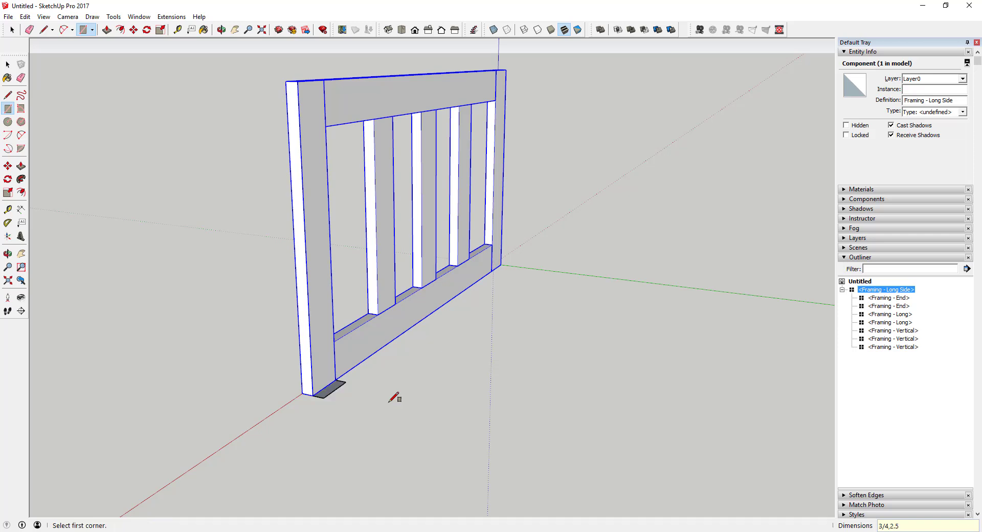
{"action": "key", "text": "space"}
{"action": "key", "text": "p"}
{"action": "left_click", "coordinate": [334, 390]}
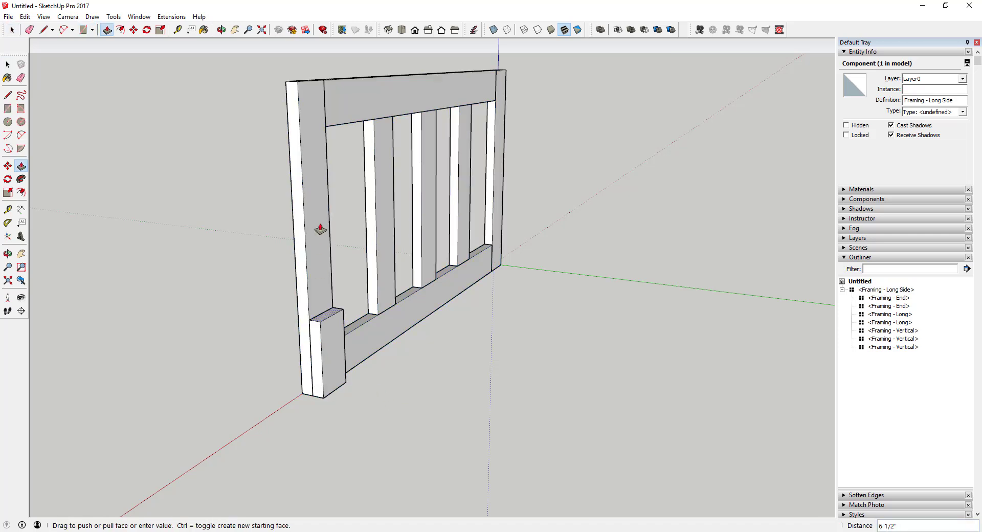
{"action": "left_click", "coordinate": [293, 87]}
{"action": "key", "text": "space"}
{"action": "left_click", "coordinate": [326, 146]}
{"action": "triple_click", "coordinate": [327, 145]}
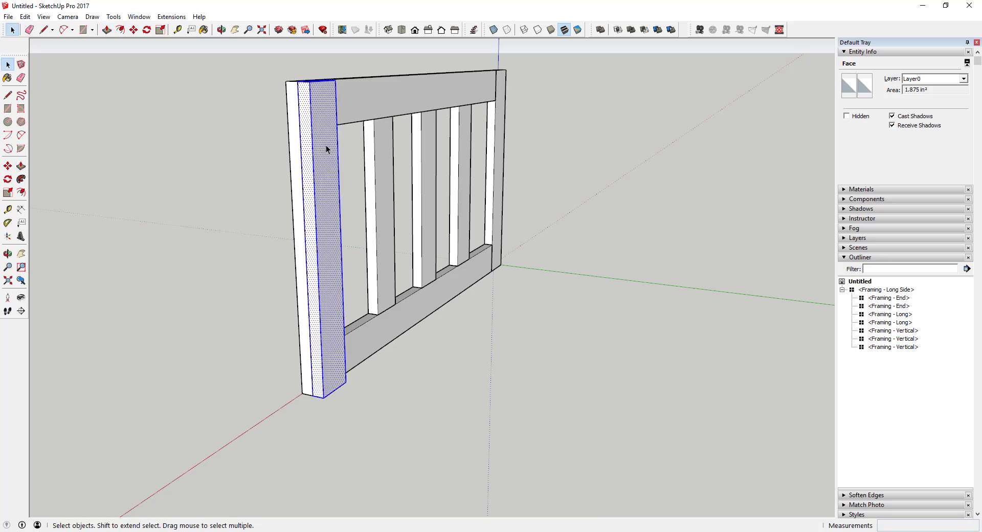
{"action": "right_click", "coordinate": [327, 146]}
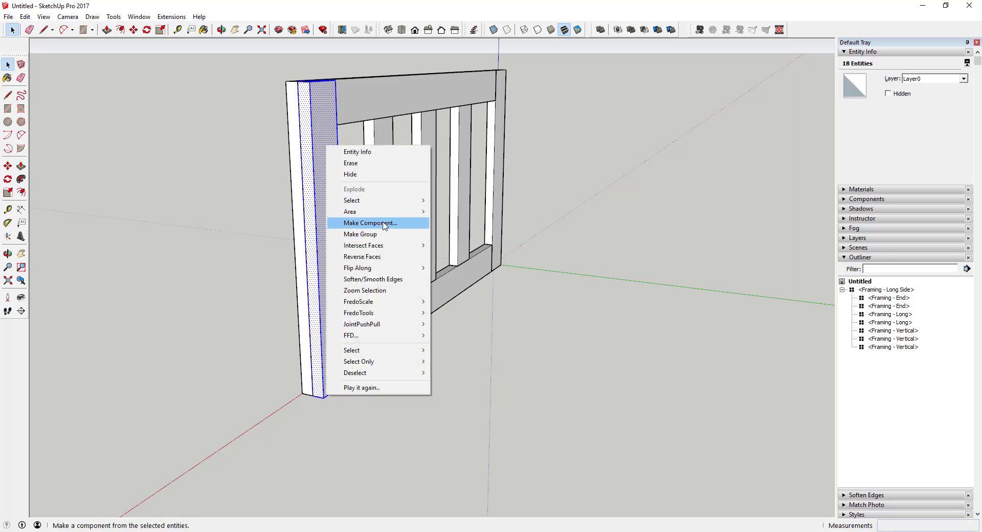
{"action": "left_click", "coordinate": [320, 118]}
{"action": "left_click", "coordinate": [317, 115]}
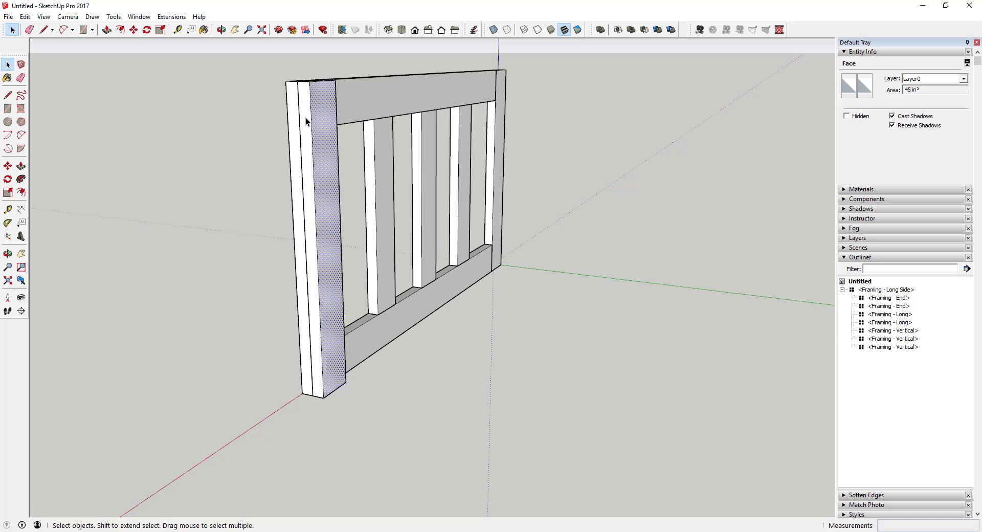
{"action": "triple_click", "coordinate": [320, 151]}
{"action": "key", "text": "Delete"}
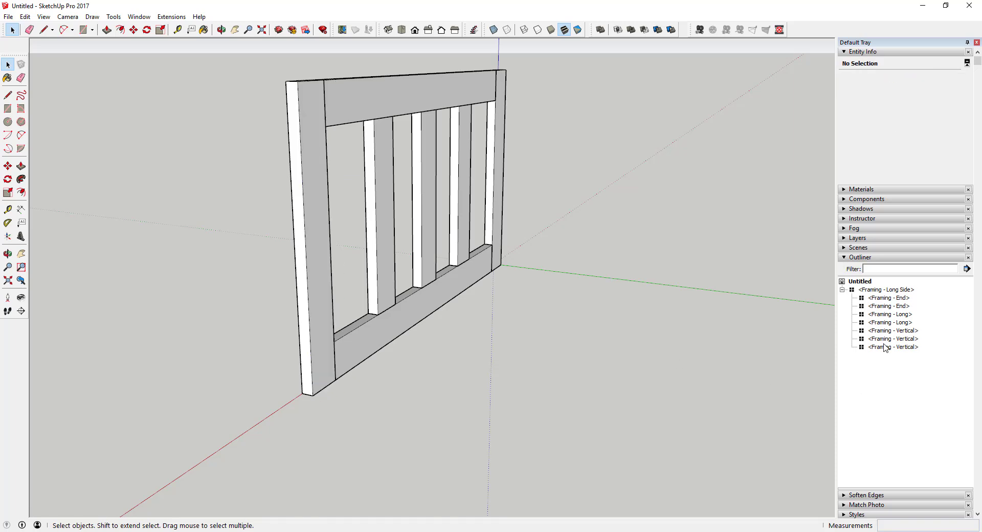
{"action": "left_click", "coordinate": [895, 297]}
Copy the Framing - End board and paste it against the neighbouring board's bottom corner.
{"action": "right_click", "coordinate": [896, 297]}
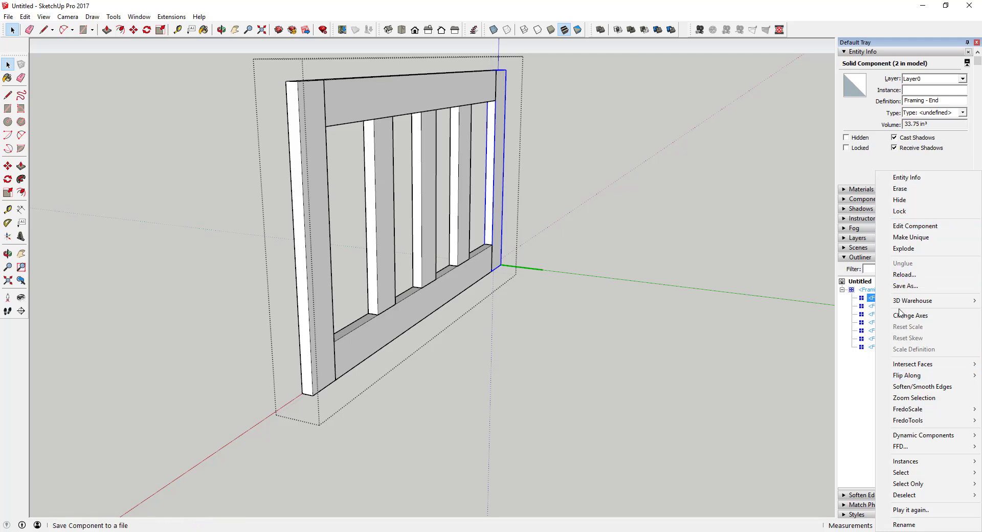
{"action": "left_click", "coordinate": [870, 300]}
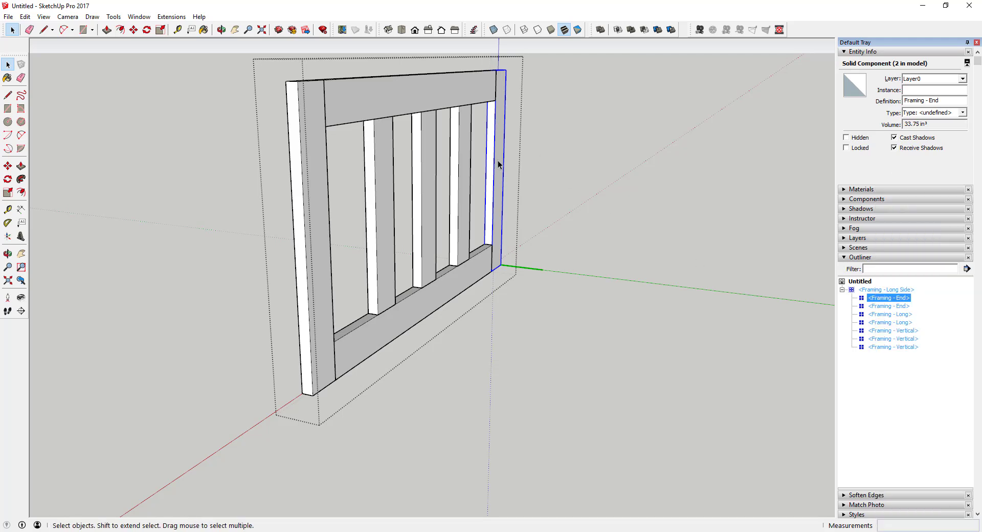
{"action": "left_click", "coordinate": [25, 17]}
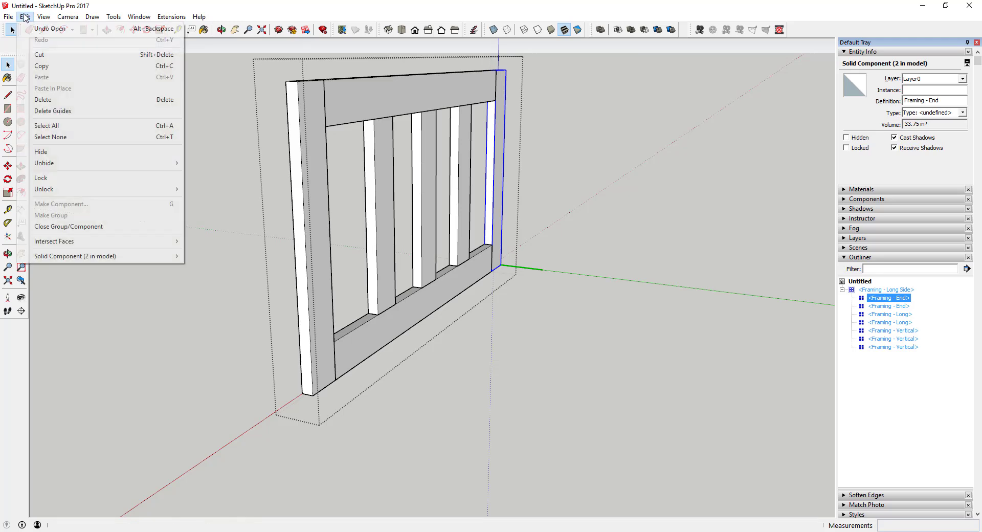
{"action": "left_click", "coordinate": [56, 67]}
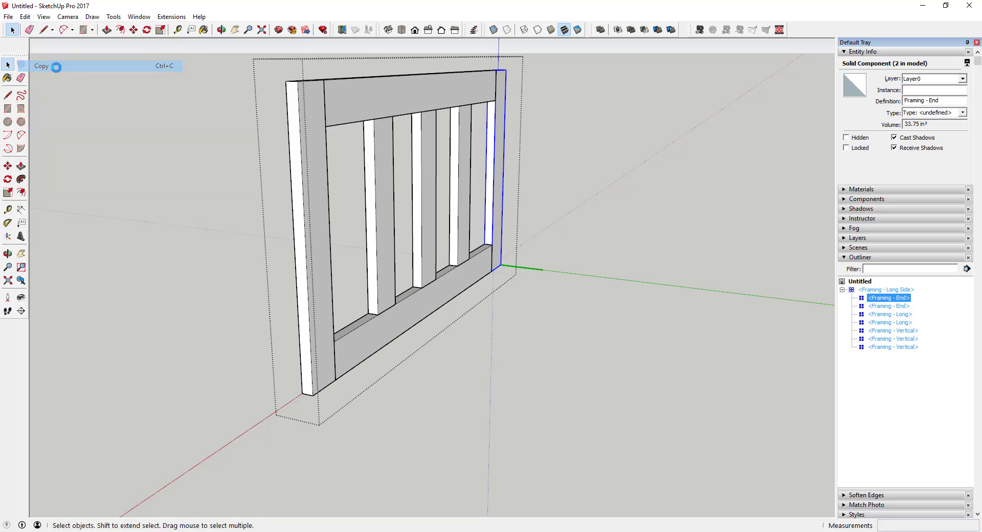
{"action": "left_click", "coordinate": [533, 300]}
{"action": "key", "text": "ctrl+v"}
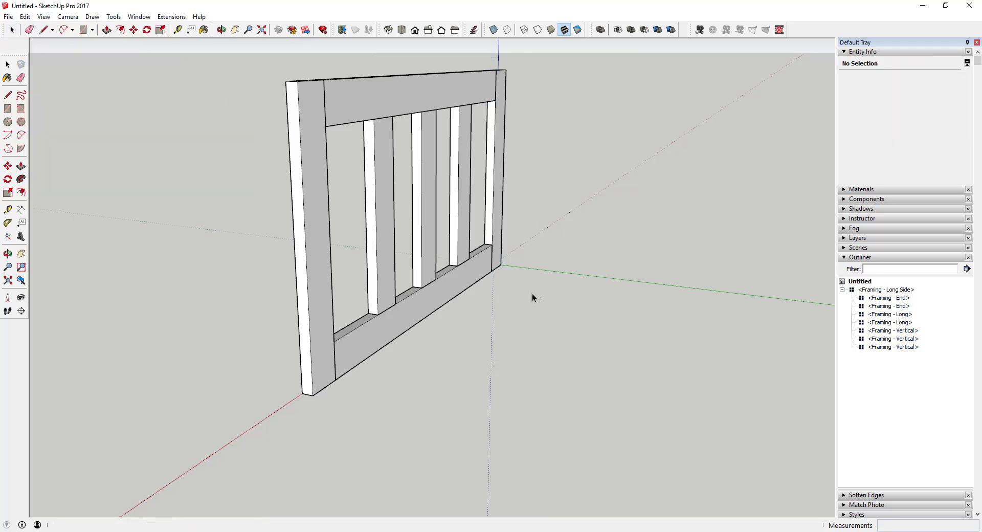
{"action": "left_click", "coordinate": [359, 385]}
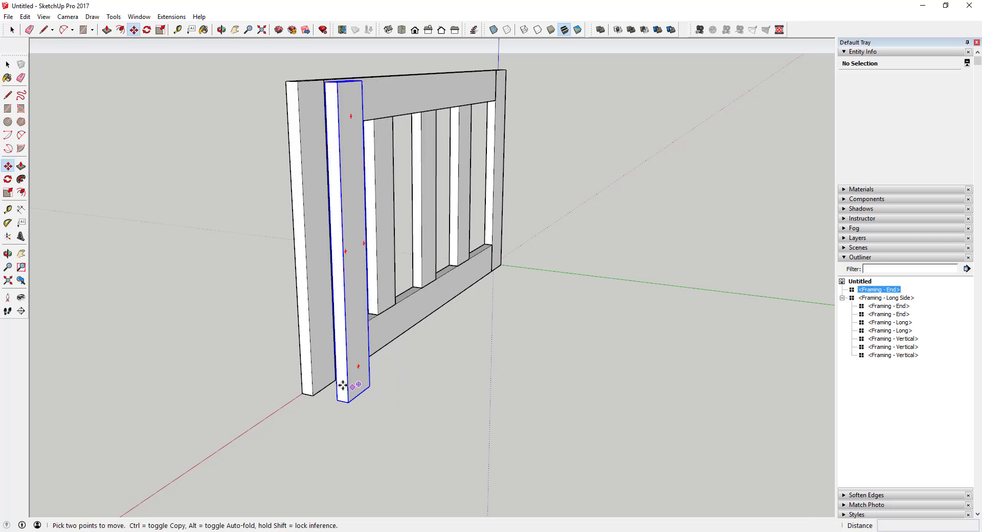
{"action": "middle_click_drag", "start_coordinate": [342, 386], "coordinate": [355, 410]}
{"action": "left_click", "coordinate": [364, 407]}
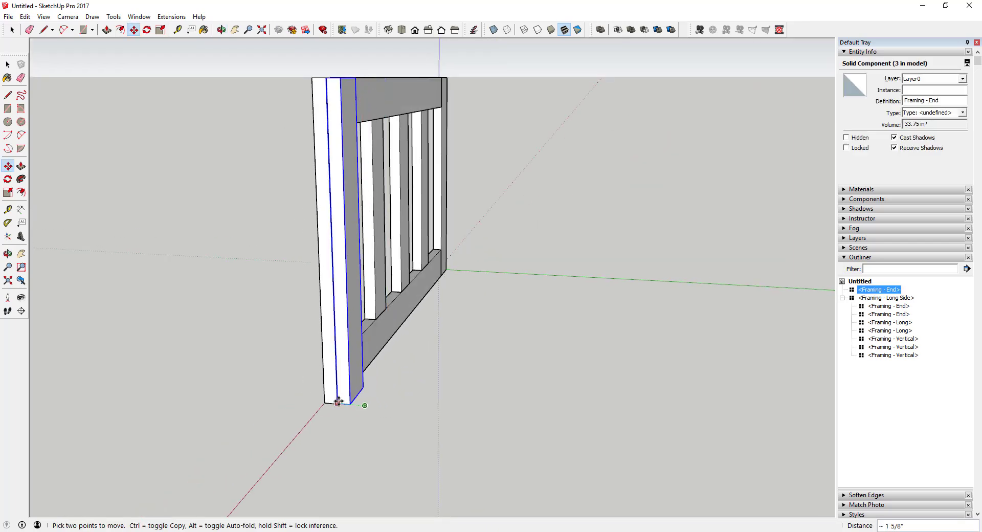
{"action": "left_click", "coordinate": [337, 404]}
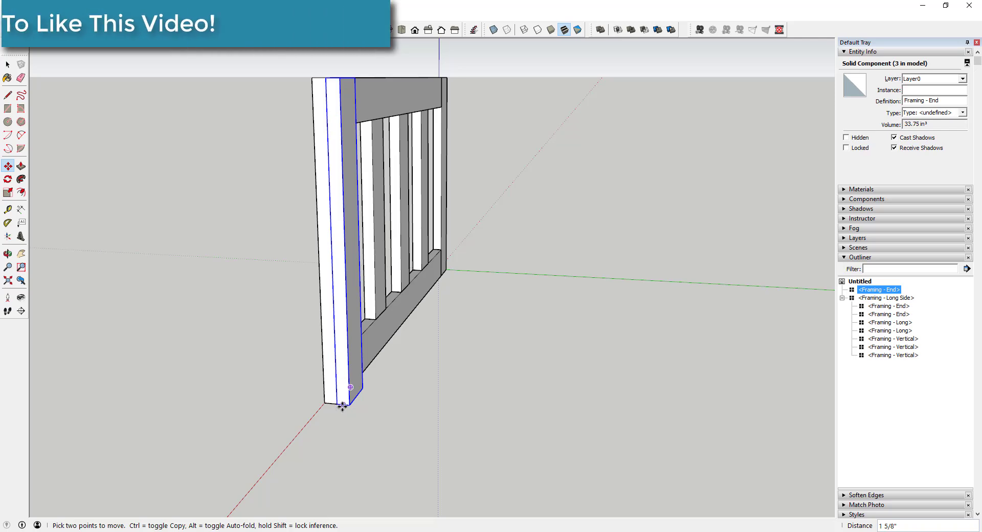
Rotate the pasted end board 90° about its corner.
{"action": "middle_click_drag", "start_coordinate": [339, 405], "coordinate": [345, 223]}
{"action": "key", "text": "q"}
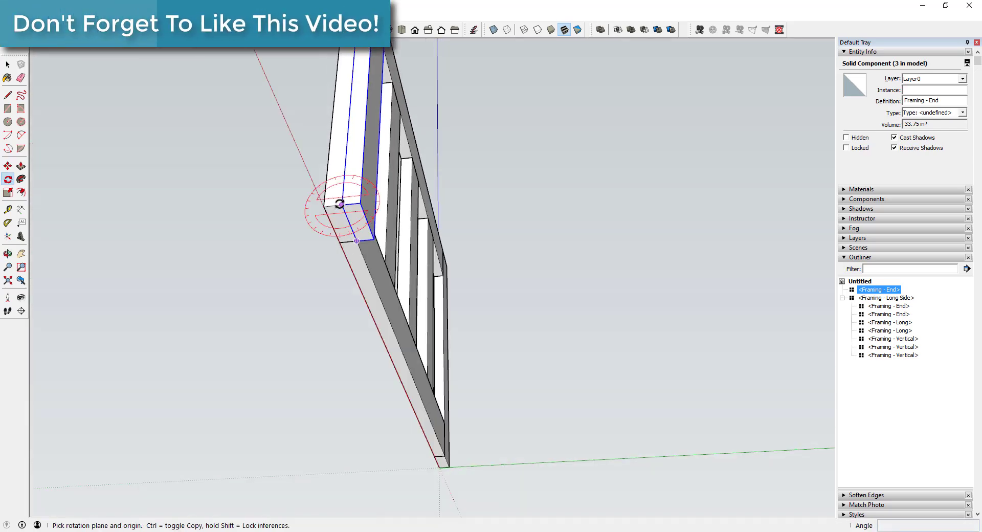
{"action": "left_click_drag", "start_coordinate": [342, 205], "coordinate": [357, 243]}
{"action": "left_click", "coordinate": [356, 242]}
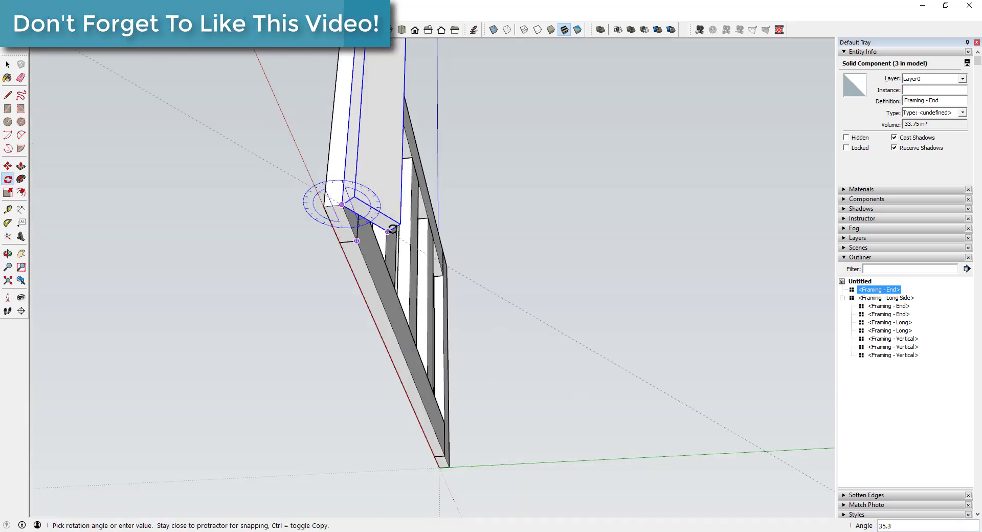
{"action": "left_click", "coordinate": [404, 199]}
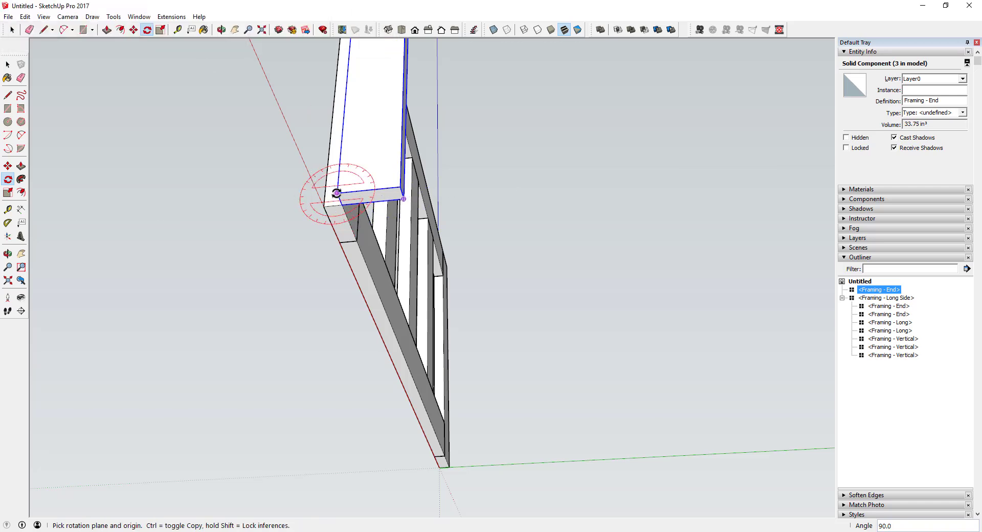
{"action": "left_click", "coordinate": [337, 193]}
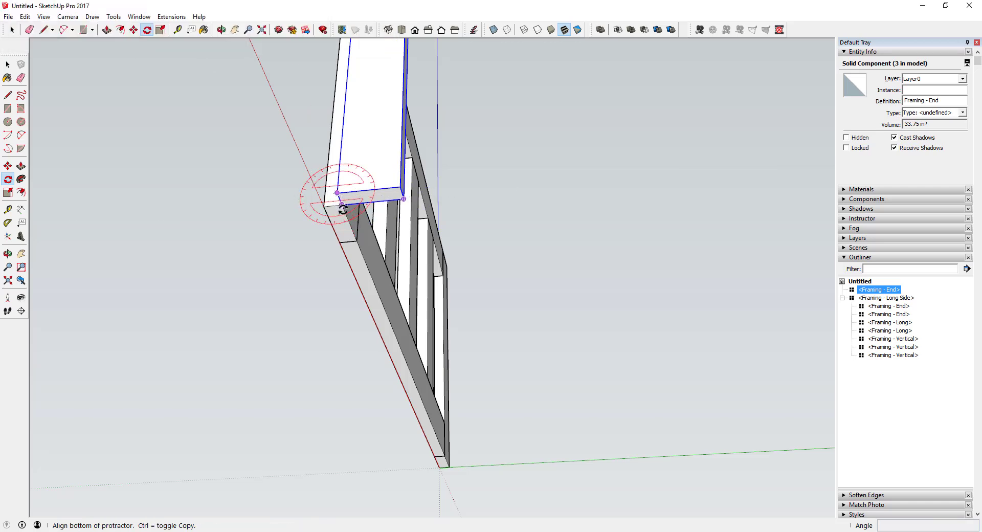
{"action": "key", "text": "space"}
Move the rotated end board down 3/4" into the corner post position.
{"action": "key", "text": "m"}
{"action": "left_click", "coordinate": [337, 193]}
{"action": "left_click", "coordinate": [340, 204]}
{"action": "key", "text": "space"}
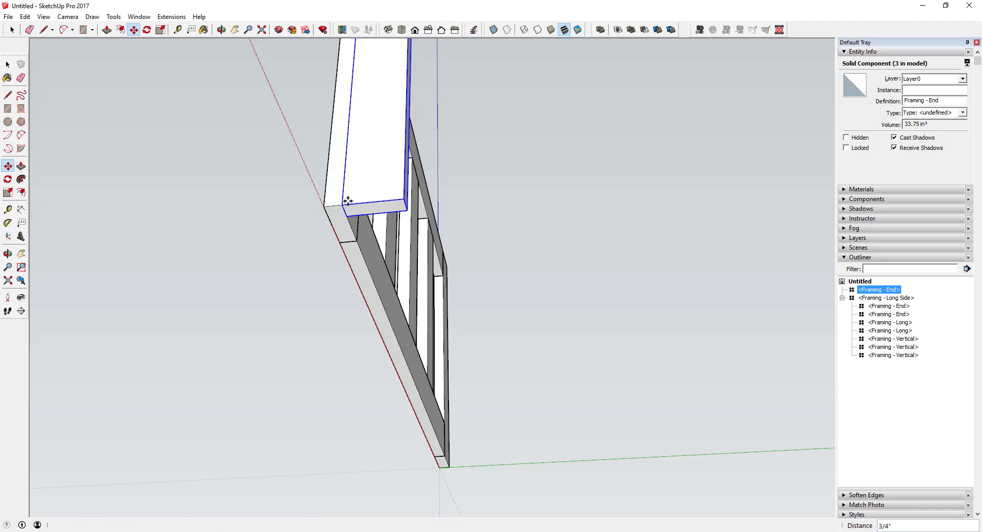
{"action": "middle_click_drag", "start_coordinate": [349, 211], "coordinate": [384, 430]}
{"action": "scroll", "coordinate": [360, 316], "scroll_direction": "down", "scroll_amount": 4}
{"action": "middle_click_drag", "start_coordinate": [367, 278], "coordinate": [398, 340]}
Draw a rectangle on the corner post's side face and extrude it 12 inches.
{"action": "key", "text": "r"}
{"action": "left_click", "coordinate": [318, 363]}
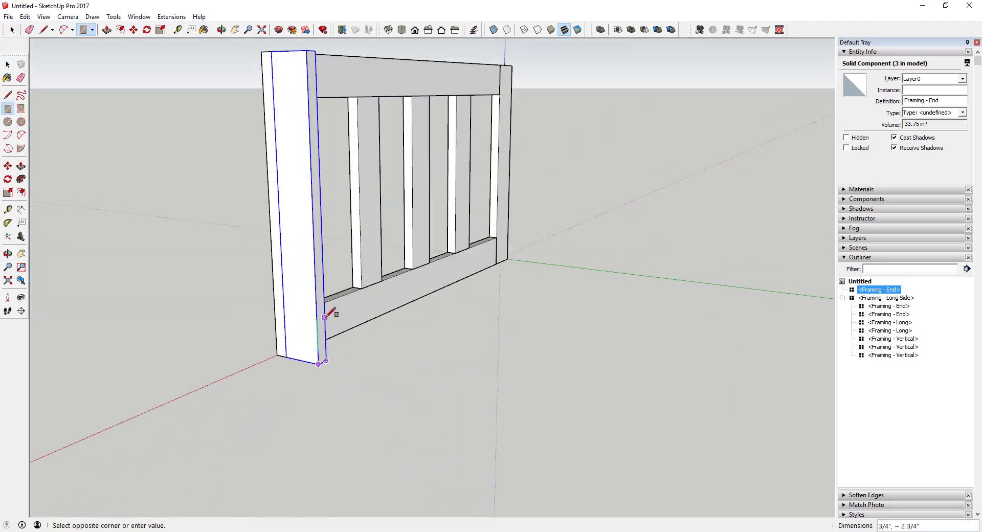
{"action": "left_click", "coordinate": [325, 315]}
{"action": "key", "text": "space"}
{"action": "key", "text": "p"}
{"action": "left_click", "coordinate": [322, 338]}
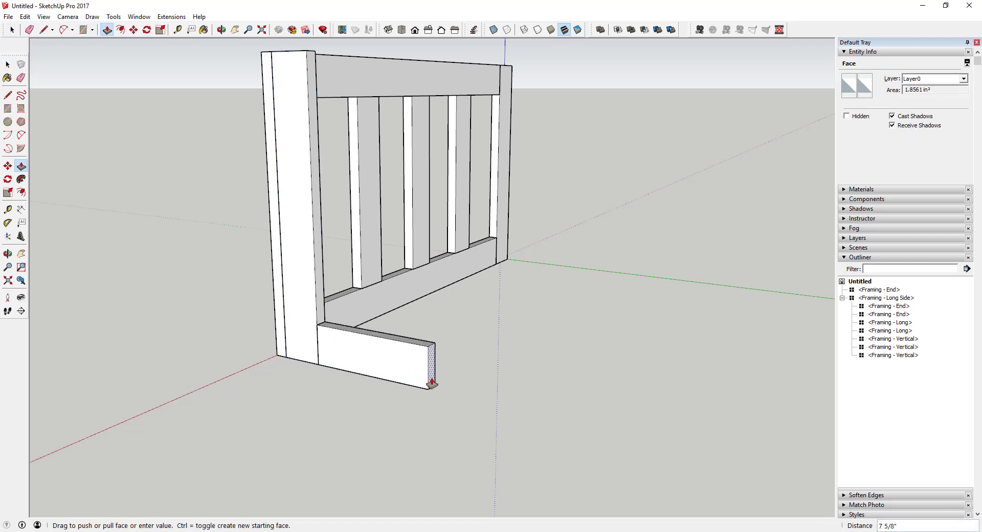
{"action": "type", "text": "12"}
{"action": "key", "text": "Return"}
Make the new 12" board a component named 'Framing - Horizontal Short Side'.
{"action": "key", "text": "space"}
{"action": "double_click", "coordinate": [453, 377]}
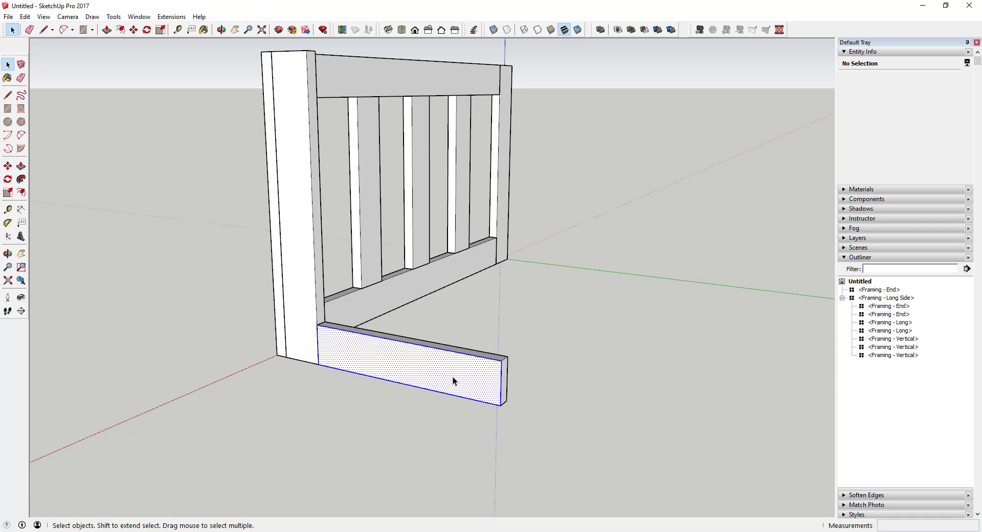
{"action": "triple_click", "coordinate": [453, 381]}
{"action": "right_click", "coordinate": [382, 351]}
{"action": "left_click", "coordinate": [406, 179]}
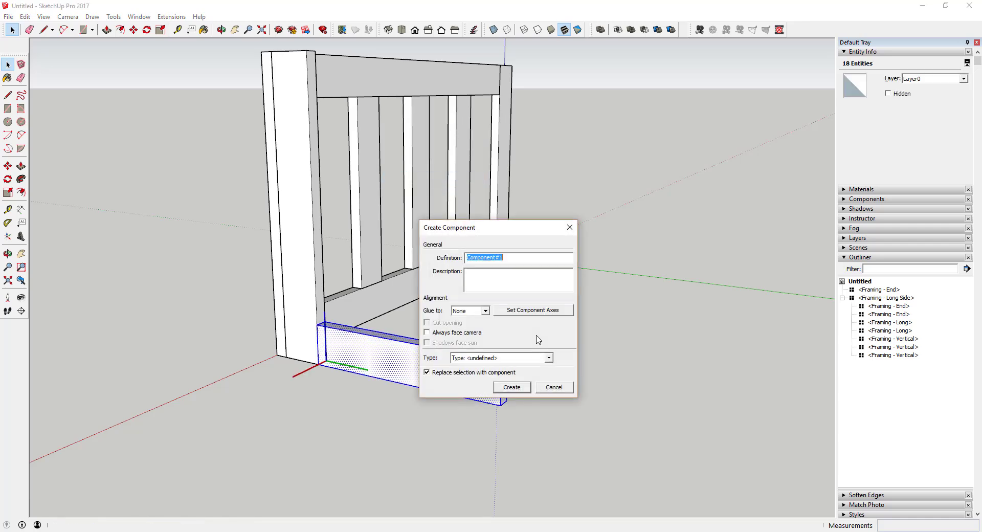
{"action": "type", "text": "Fram"}
{"action": "type", "text": "Horizontal Short Side"}
{"action": "key", "text": "Return"}
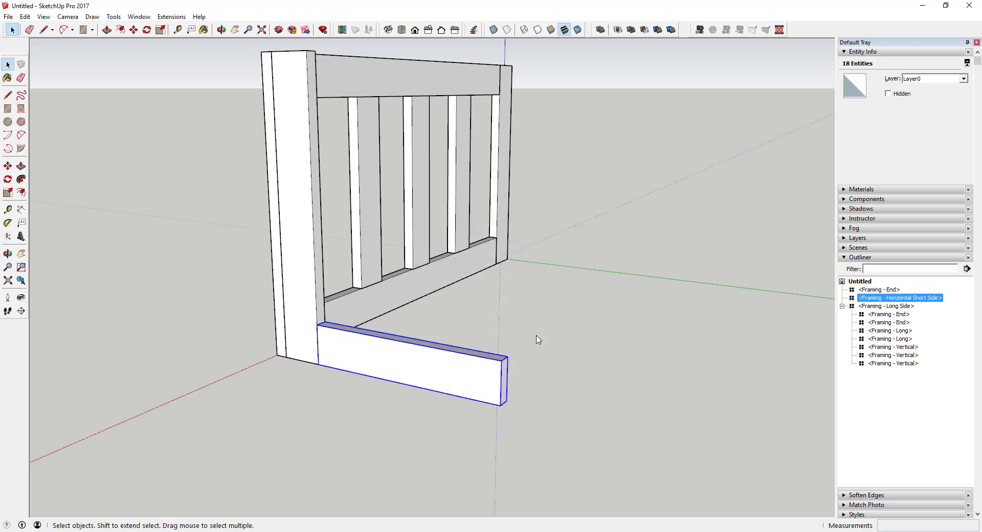
Copy the short board upward to serve as the top short-side rail.
{"action": "key", "text": "m"}
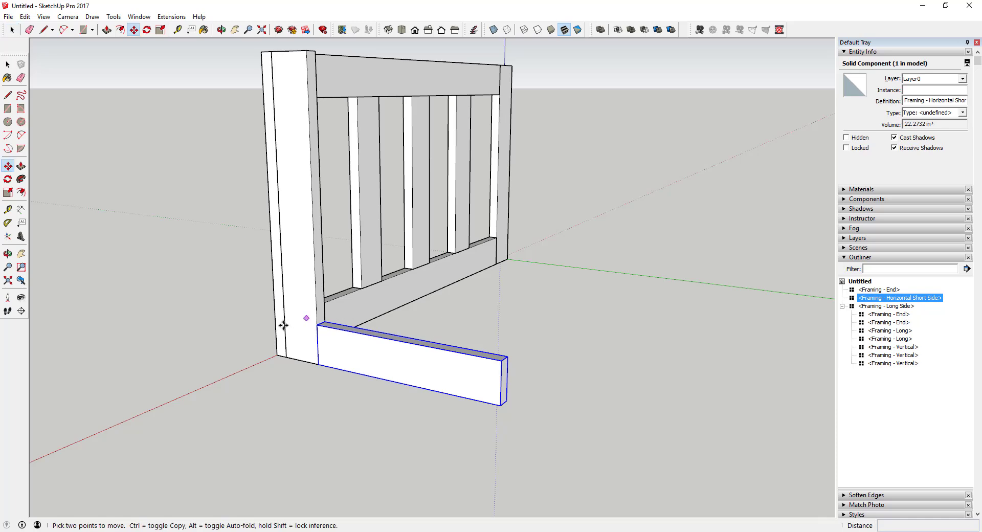
{"action": "key", "text": "ctrl"}
{"action": "left_click", "coordinate": [318, 324]}
{"action": "left_click", "coordinate": [306, 48]}
{"action": "key", "text": "space"}
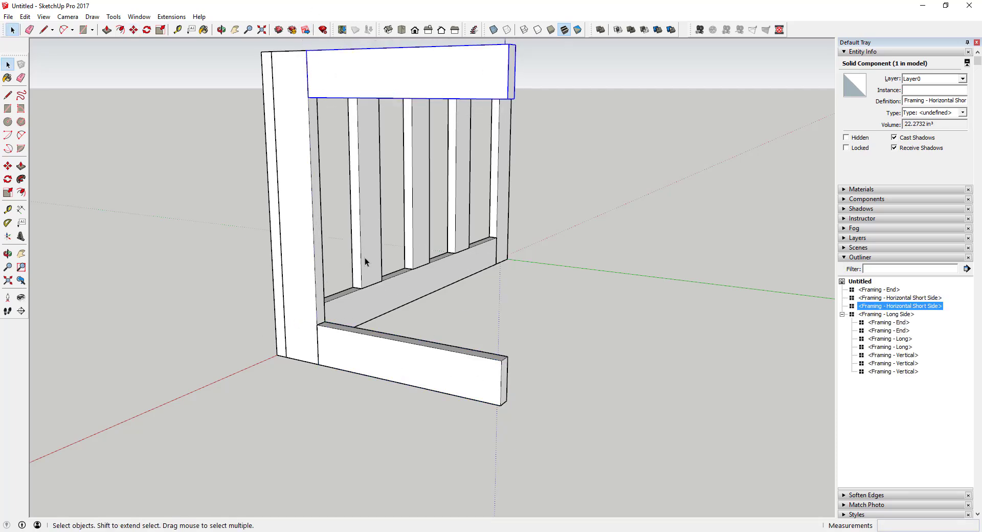
Paste a copy of the Framing - Vertical slat beside the end frame.
{"action": "left_click", "coordinate": [364, 266]}
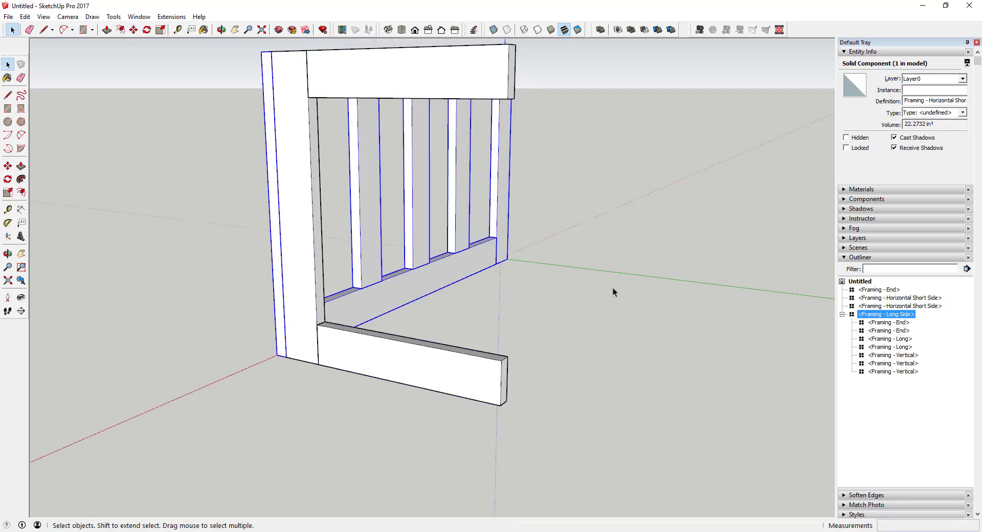
{"action": "left_click", "coordinate": [895, 355]}
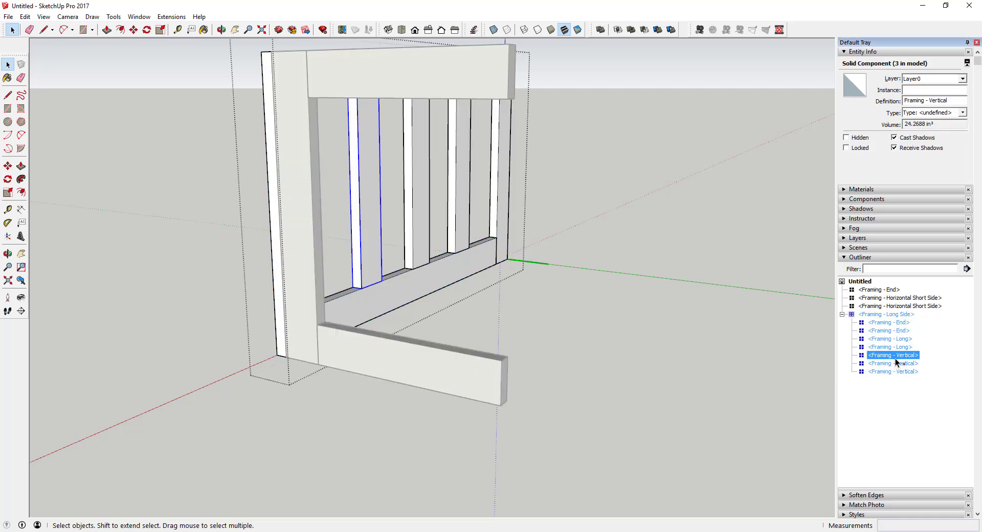
{"action": "left_click", "coordinate": [594, 346]}
{"action": "key", "text": "ctrl+v"}
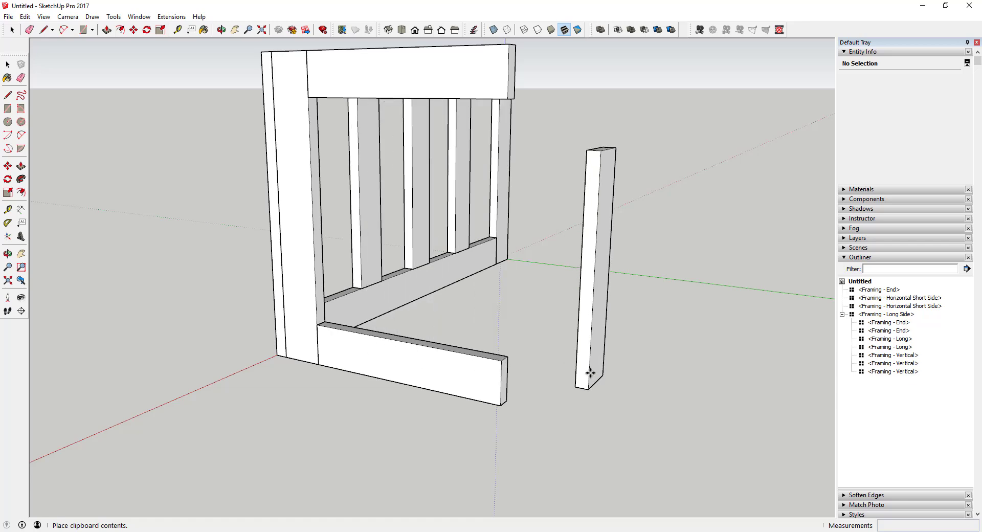
{"action": "left_click", "coordinate": [591, 373]}
{"action": "middle_click_drag", "start_coordinate": [608, 250], "coordinate": [590, 173]}
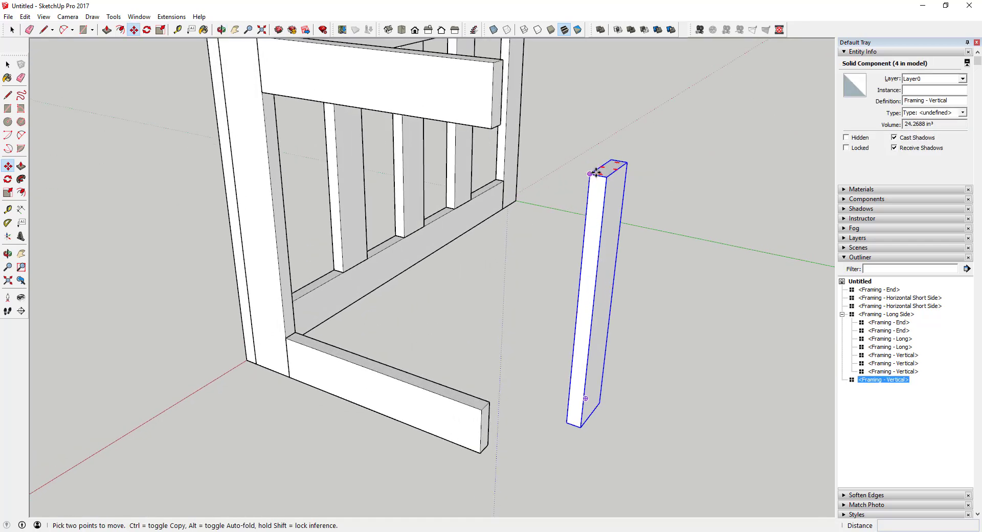
Rotate the pasted slat 90° and set it on the bottom short rail between the end posts.
{"action": "key", "text": "q"}
{"action": "left_click", "coordinate": [594, 170]}
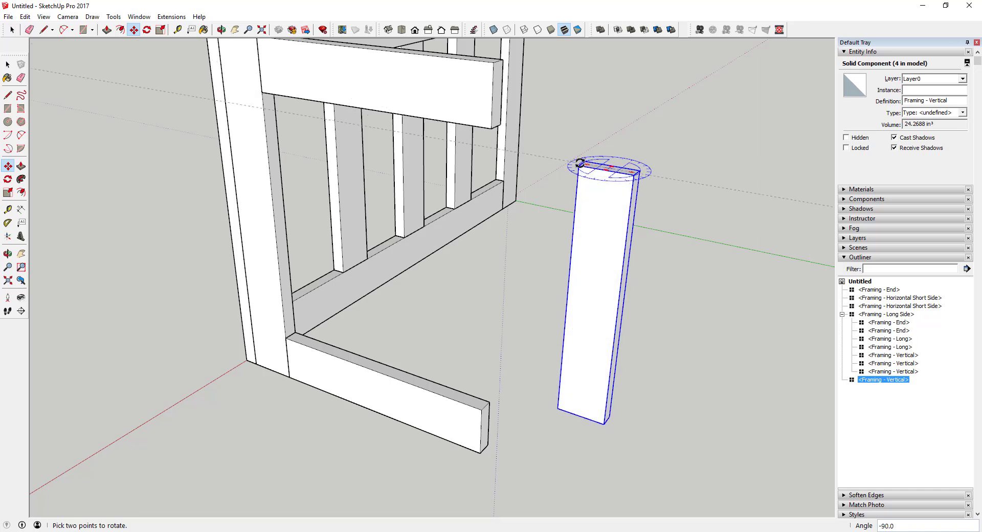
{"action": "left_click", "coordinate": [581, 163]}
{"action": "key", "text": "space"}
{"action": "key", "text": "m"}
{"action": "left_click", "coordinate": [574, 413]}
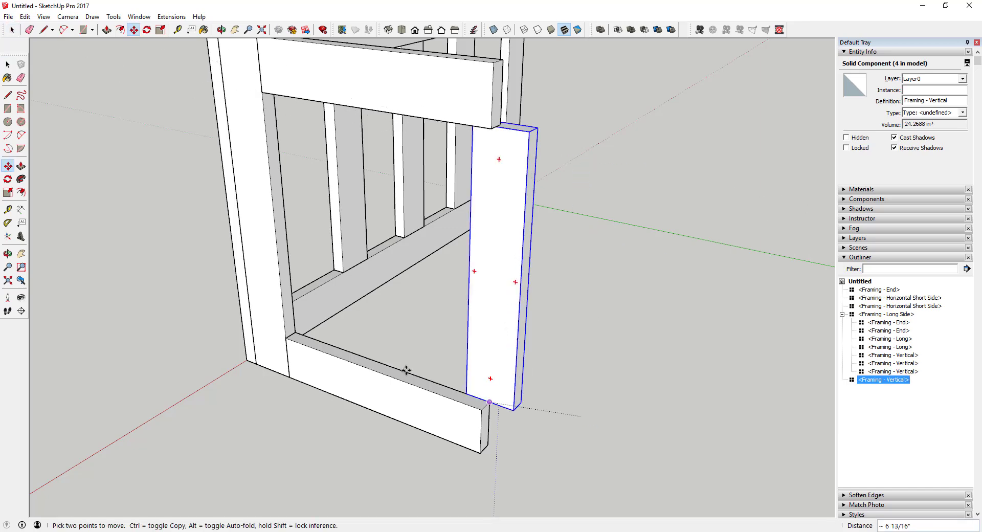
{"action": "left_click", "coordinate": [377, 372]}
{"action": "key", "text": "space"}
{"action": "middle_click_drag", "start_coordinate": [434, 357], "coordinate": [105, 461]}
{"action": "scroll", "coordinate": [408, 90], "scroll_direction": "up", "scroll_amount": 3}
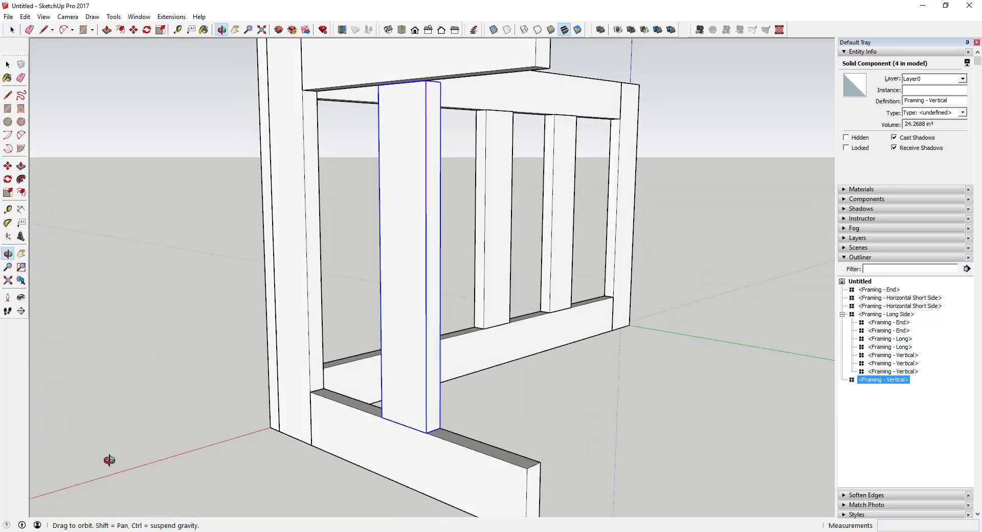
Start a Push/Pull on the bottom short-side rail's top face, then cancel it.
{"action": "left_click", "coordinate": [351, 404]}
{"action": "double_click", "coordinate": [351, 404]}
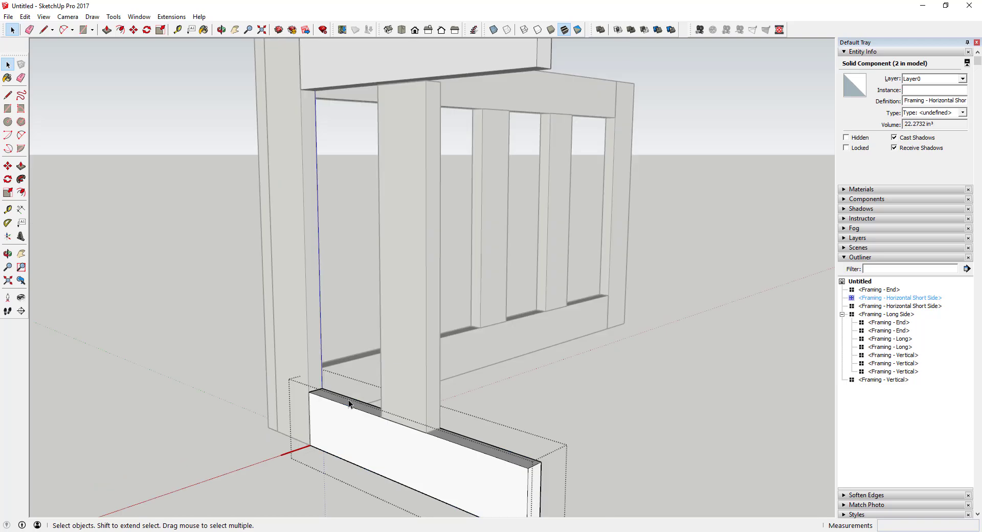
{"action": "key", "text": "p"}
{"action": "left_click", "coordinate": [332, 397]}
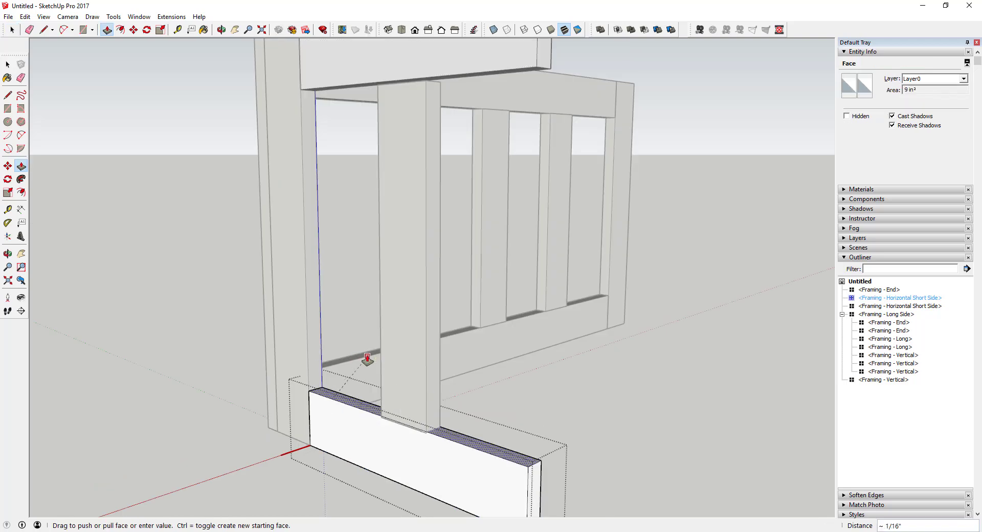
{"action": "key", "text": "space"}
{"action": "left_click", "coordinate": [506, 413]}
Nudge the middle vertical slat about 1/16" so it sits flush between the short rails.
{"action": "left_click", "coordinate": [410, 409]}
{"action": "scroll", "coordinate": [391, 416], "scroll_direction": "up", "scroll_amount": 5}
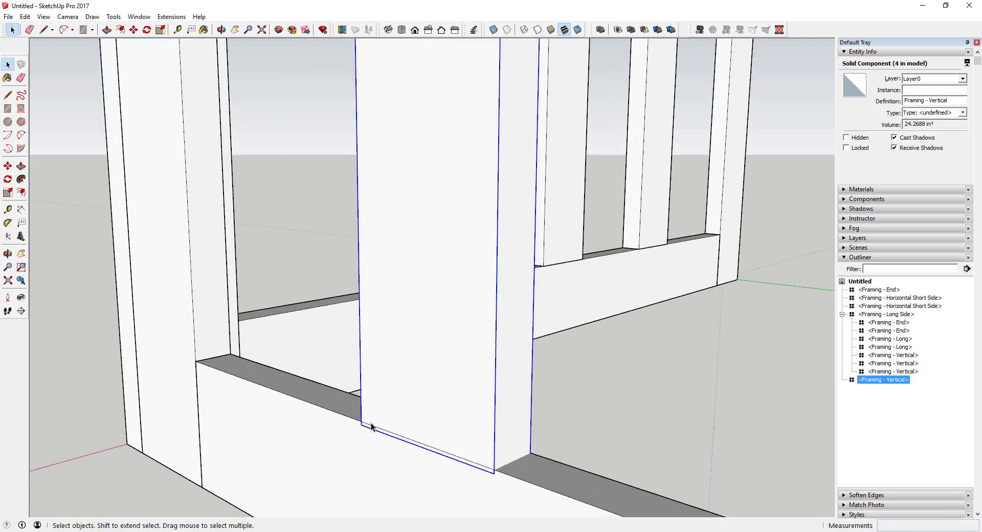
{"action": "key", "text": "m"}
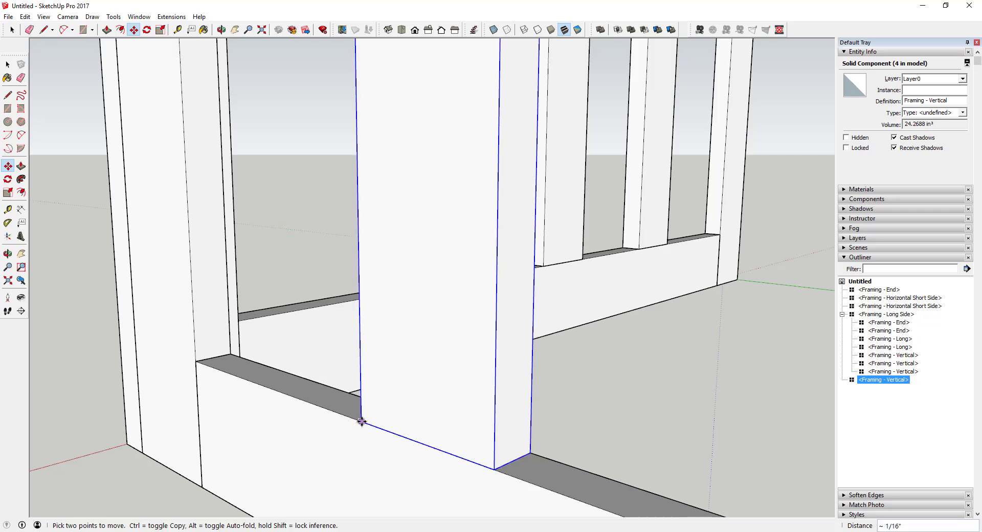
{"action": "middle_click_drag", "start_coordinate": [421, 445], "coordinate": [429, 145]}
{"action": "key", "text": "space"}
{"action": "left_click", "coordinate": [256, 100]}
{"action": "scroll", "coordinate": [233, 83], "scroll_direction": "up", "scroll_amount": 3}
{"action": "key", "text": "m"}
{"action": "left_click_drag", "start_coordinate": [231, 80], "coordinate": [231, 84]}
{"action": "key", "text": "space"}
{"action": "scroll", "coordinate": [330, 151], "scroll_direction": "down", "scroll_amount": 6}
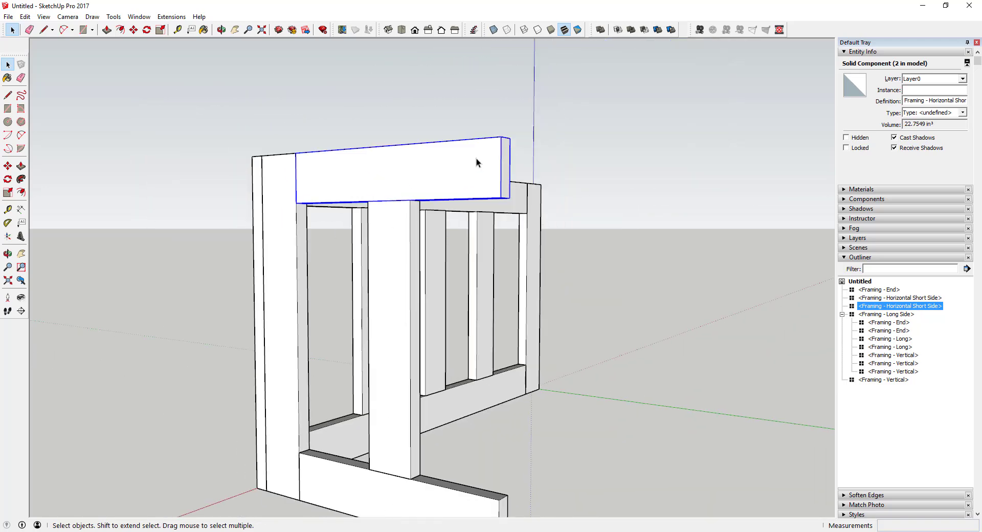
{"action": "scroll", "coordinate": [456, 166], "scroll_direction": "down", "scroll_amount": 4}
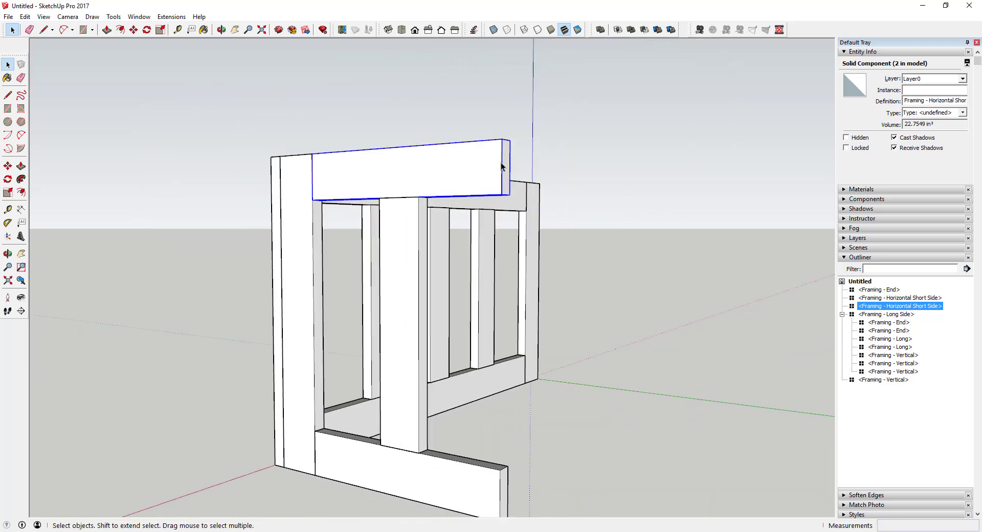
Copy the left end post to the right end of the short frame.
{"action": "left_click", "coordinate": [370, 228]}
{"action": "scroll", "coordinate": [377, 179], "scroll_direction": "up", "scroll_amount": 3}
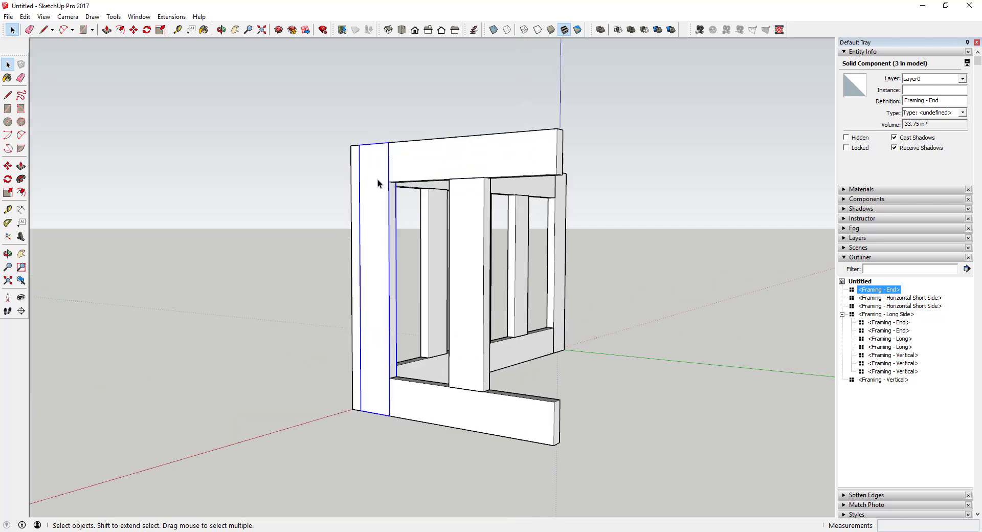
{"action": "key", "text": "m"}
{"action": "left_click", "coordinate": [359, 144]}
{"action": "key", "text": "ctrl"}
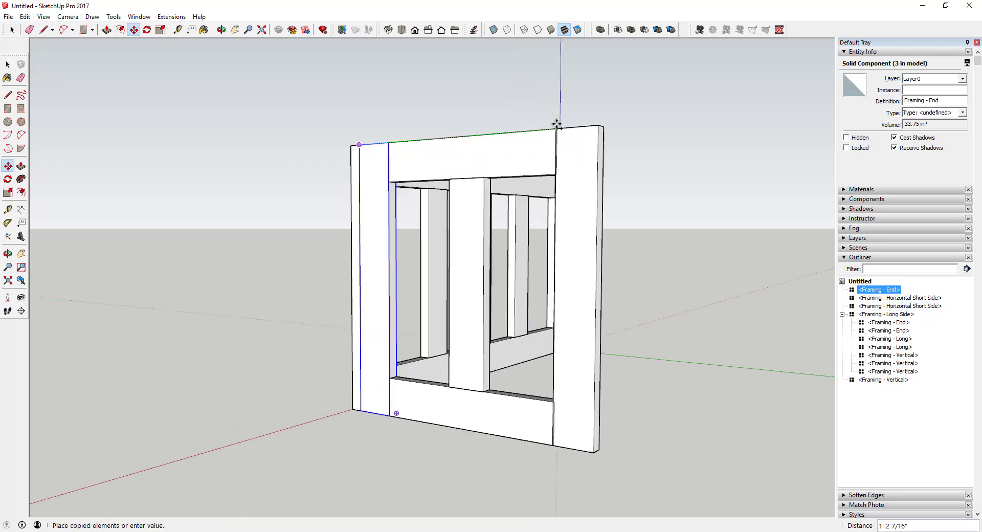
{"action": "left_click", "coordinate": [556, 128]}
{"action": "middle_click_drag", "start_coordinate": [526, 177], "coordinate": [799, 211]}
{"action": "key", "text": "space"}
Select the five short-side pieces and make them a component named 'Framing - Short Side'.
{"action": "left_click", "coordinate": [394, 195]}
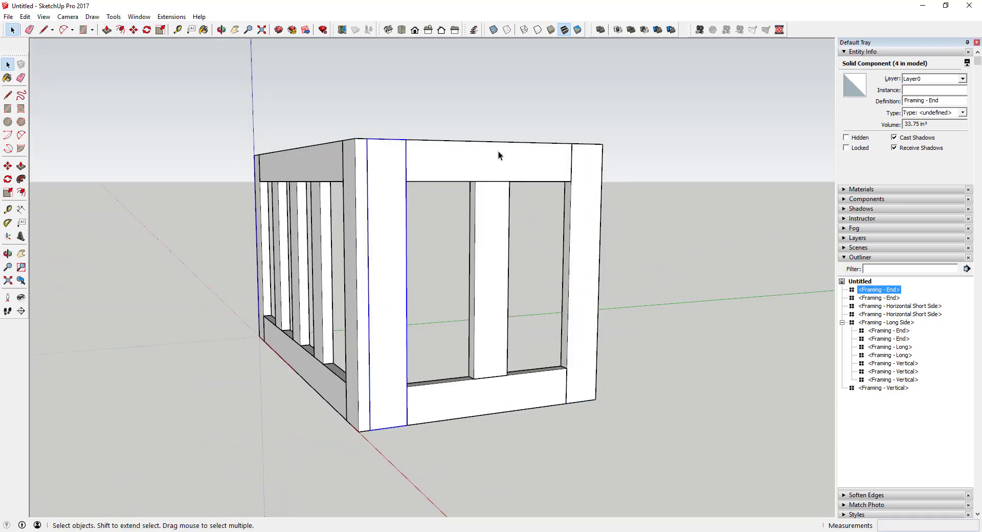
{"action": "left_click", "coordinate": [498, 151], "text": "shift"}
{"action": "left_click", "coordinate": [488, 238], "text": "shift"}
{"action": "left_click", "coordinate": [597, 237], "text": "shift"}
{"action": "left_click", "coordinate": [507, 387], "text": "shift"}
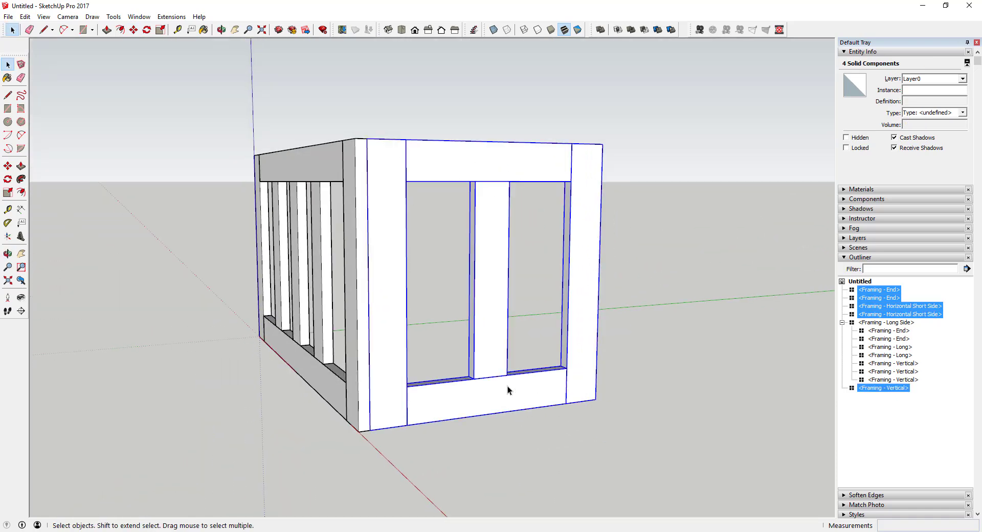
{"action": "right_click", "coordinate": [508, 386]}
{"action": "left_click", "coordinate": [566, 170]}
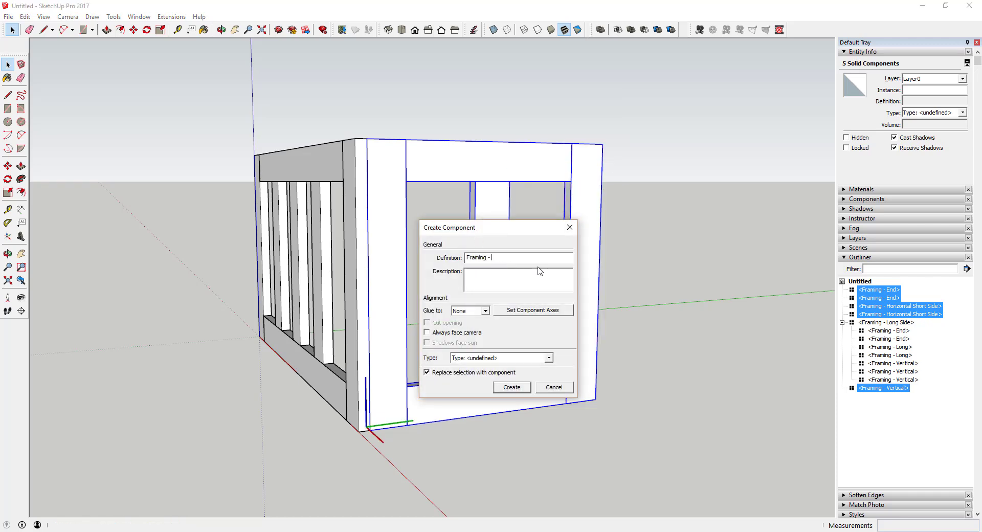
{"action": "type", "text": "Framing - Short Side"}
{"action": "key", "text": "Return"}
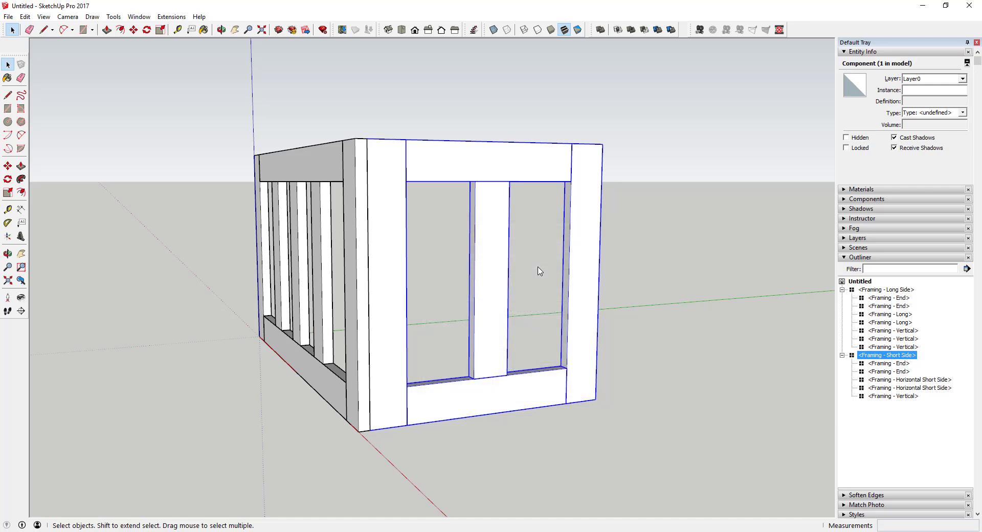
Ctrl-Move a copy of the Framing - Long Side to the far side of the frame.
{"action": "middle_click_drag", "start_coordinate": [587, 277], "coordinate": [566, 290]}
{"action": "left_click", "coordinate": [344, 166]}
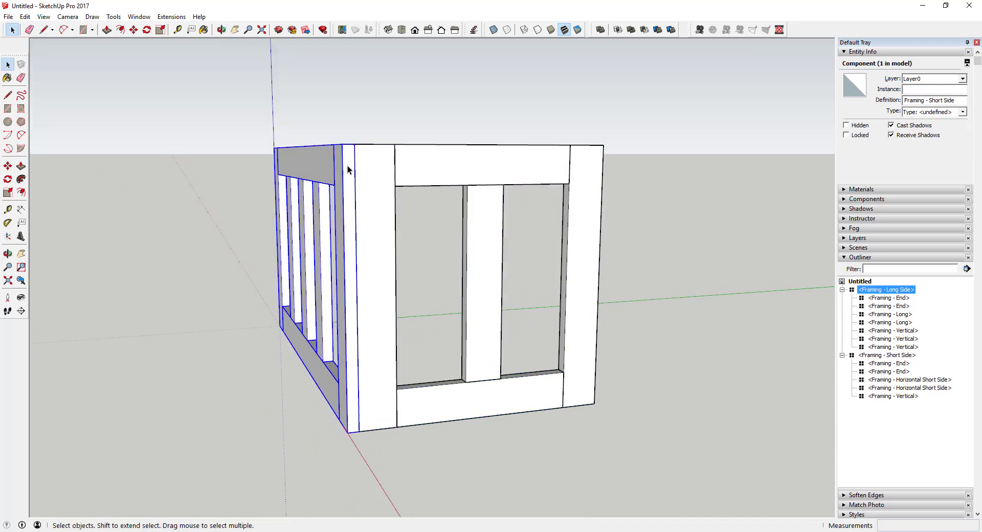
{"action": "key", "text": "m"}
{"action": "key", "text": "ctrl"}
{"action": "left_click", "coordinate": [342, 144]}
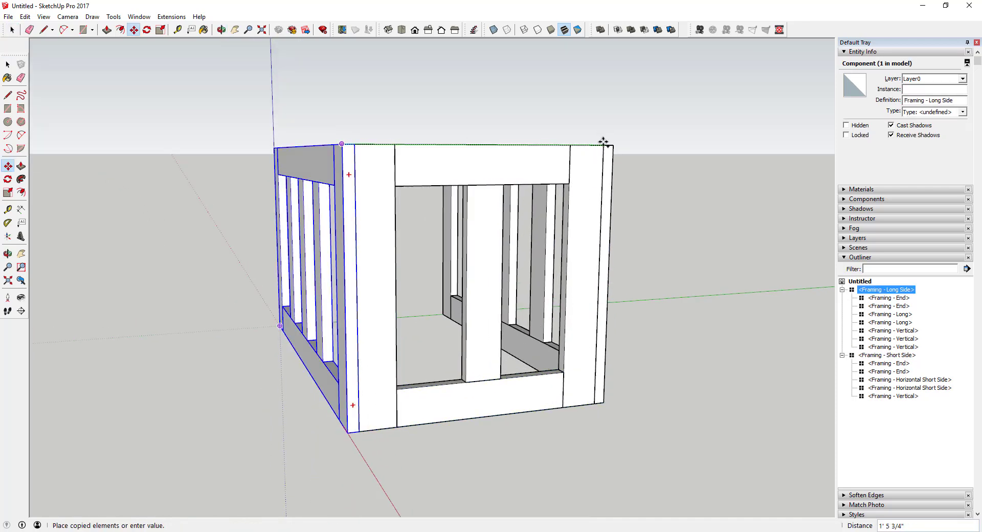
{"action": "left_click", "coordinate": [605, 145]}
{"action": "key", "text": "space"}
Copy the Framing - Short Side to the far end and snap it flush at the outer corner.
{"action": "middle_click_drag", "start_coordinate": [586, 159], "coordinate": [252, 278]}
{"action": "left_click", "coordinate": [252, 278]}
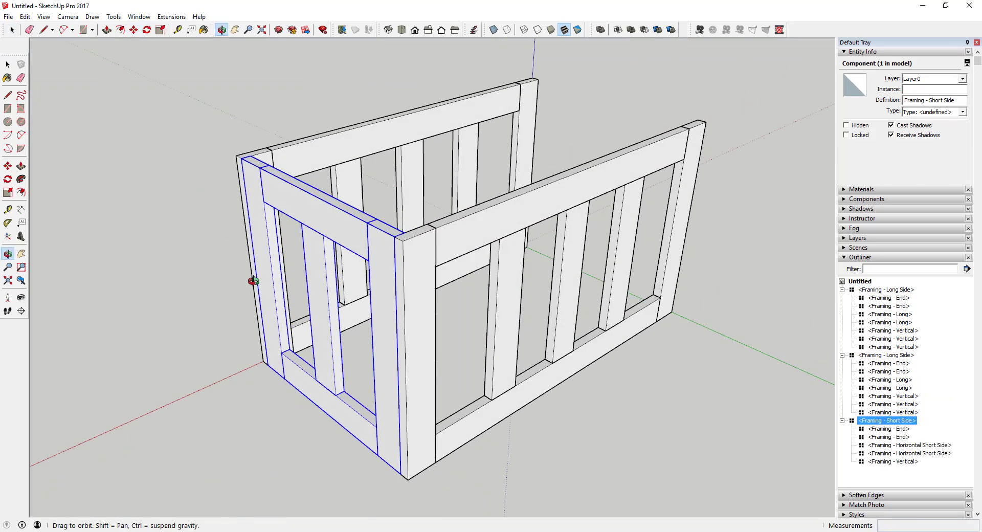
{"action": "key", "text": "m"}
{"action": "key", "text": "ctrl"}
{"action": "left_click", "coordinate": [390, 238]}
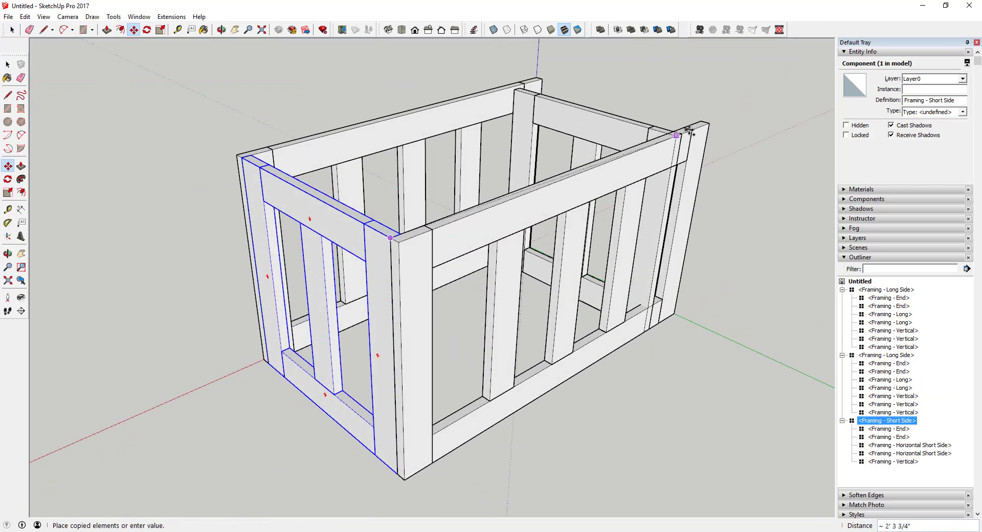
{"action": "left_click", "coordinate": [691, 124]}
{"action": "scroll", "coordinate": [729, 148], "scroll_direction": "up", "scroll_amount": 5}
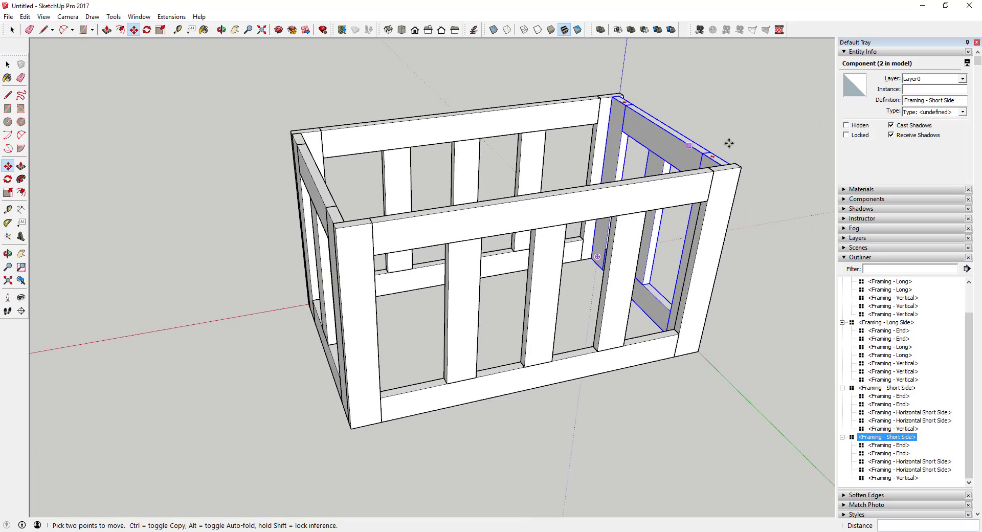
{"action": "left_click", "coordinate": [730, 174]}
{"action": "left_click", "coordinate": [740, 173]}
{"action": "scroll", "coordinate": [731, 155], "scroll_direction": "down", "scroll_amount": 5}
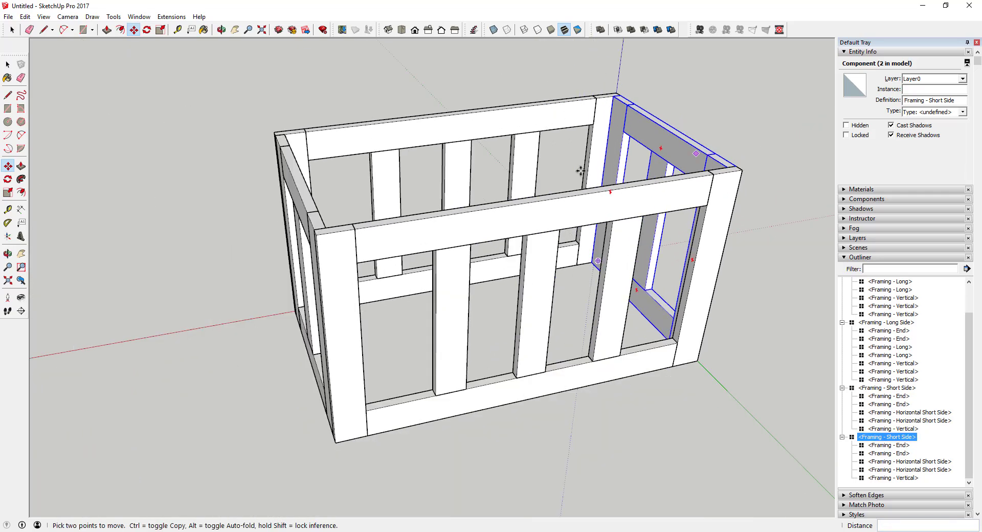
{"action": "middle_click_drag", "start_coordinate": [582, 170], "coordinate": [579, 213]}
{"action": "key", "text": "space"}
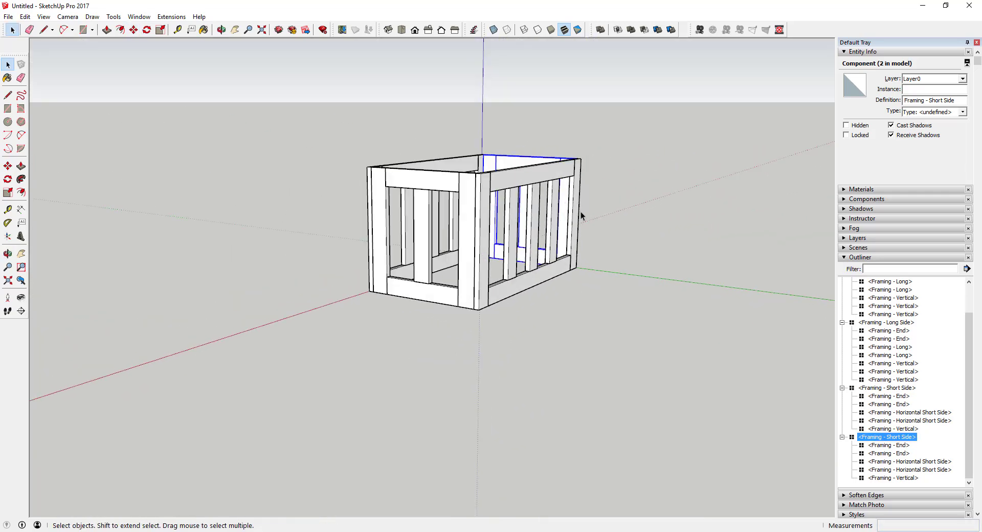
{"action": "scroll", "coordinate": [447, 253], "scroll_direction": "up", "scroll_amount": 6}
Draw a circle on the face of the Framing - Vertical slat inside its component.
{"action": "double_click", "coordinate": [455, 246]}
{"action": "double_click", "coordinate": [454, 247]}
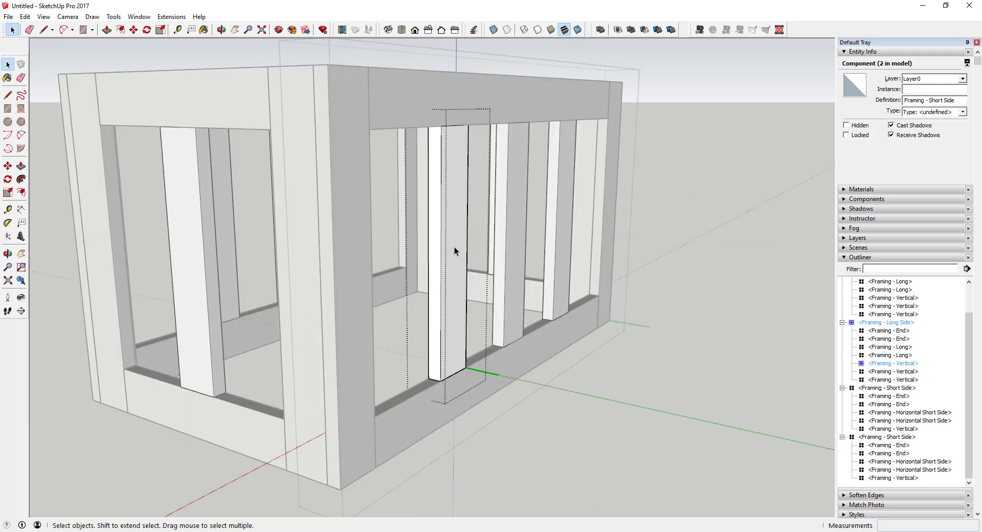
{"action": "left_click", "coordinate": [454, 247]}
{"action": "key", "text": "c"}
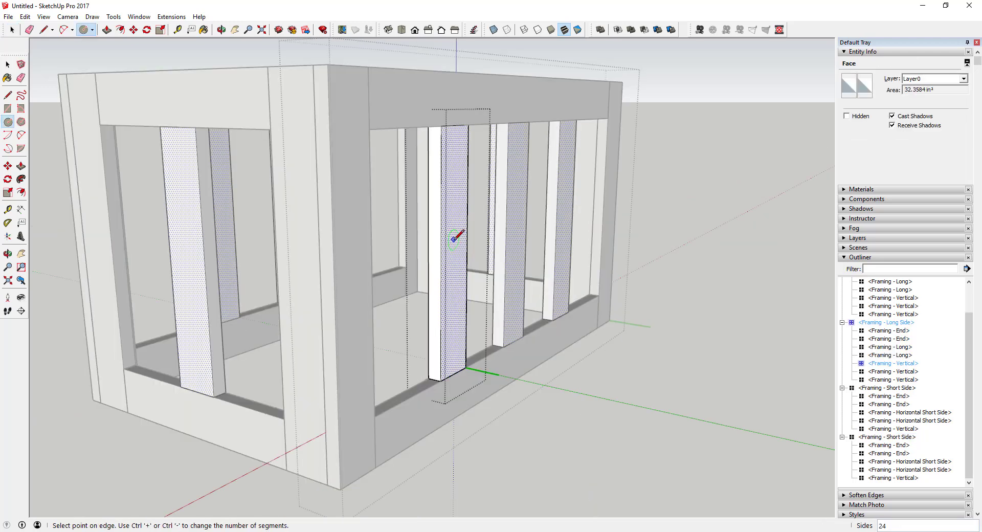
{"action": "left_click", "coordinate": [454, 243]}
{"action": "key", "text": "space"}
Push the circle 3/4" into the slat to bore the hole.
{"action": "key", "text": "p"}
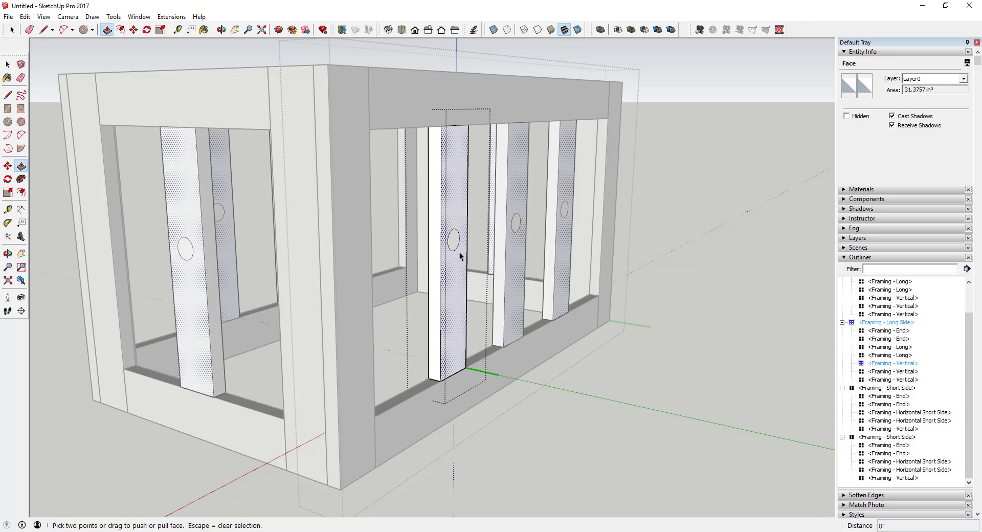
{"action": "left_click", "coordinate": [454, 244]}
{"action": "key", "text": "Escape"}
{"action": "key", "text": "space"}
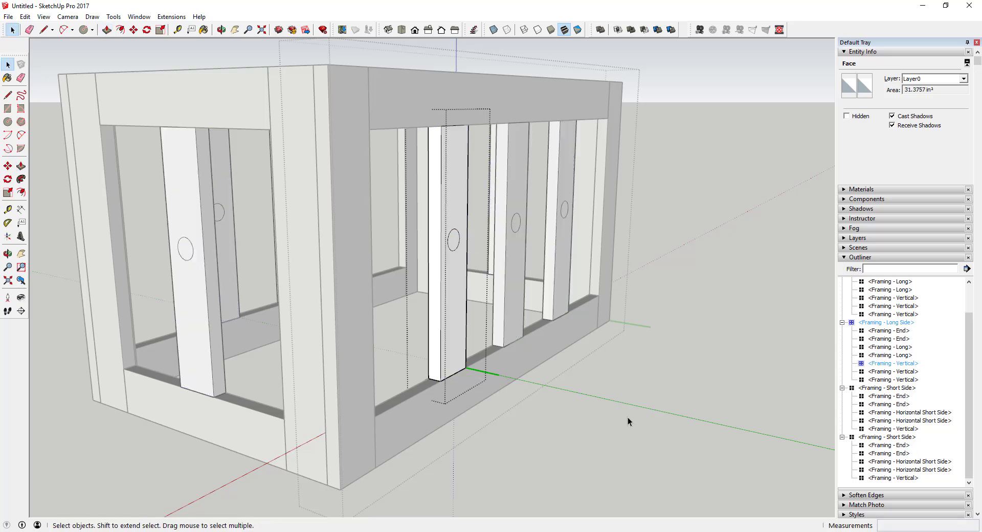
{"action": "key", "text": "p"}
{"action": "left_click", "coordinate": [454, 244]}
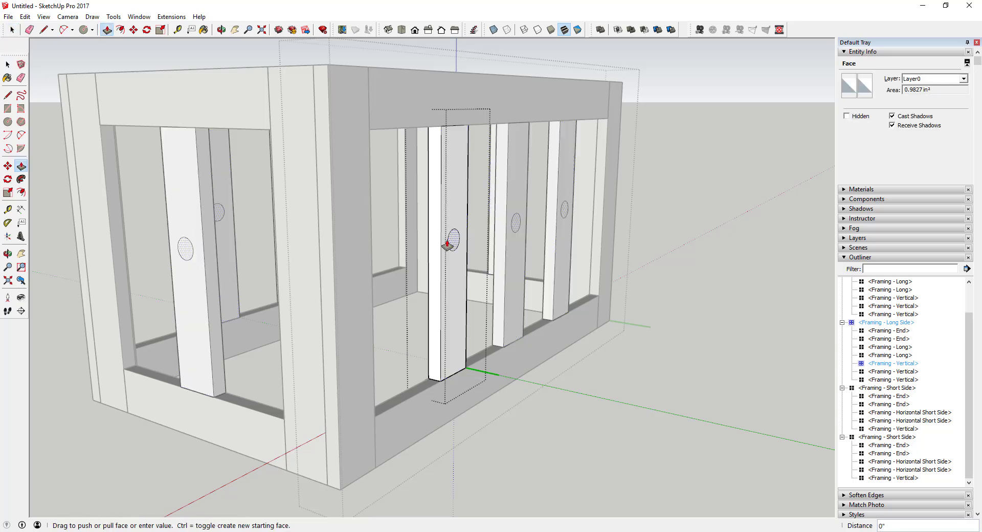
{"action": "left_click", "coordinate": [430, 382]}
{"action": "scroll", "coordinate": [530, 366], "scroll_direction": "down", "scroll_amount": 5}
{"action": "middle_click_drag", "start_coordinate": [411, 311], "coordinate": [372, 309]}
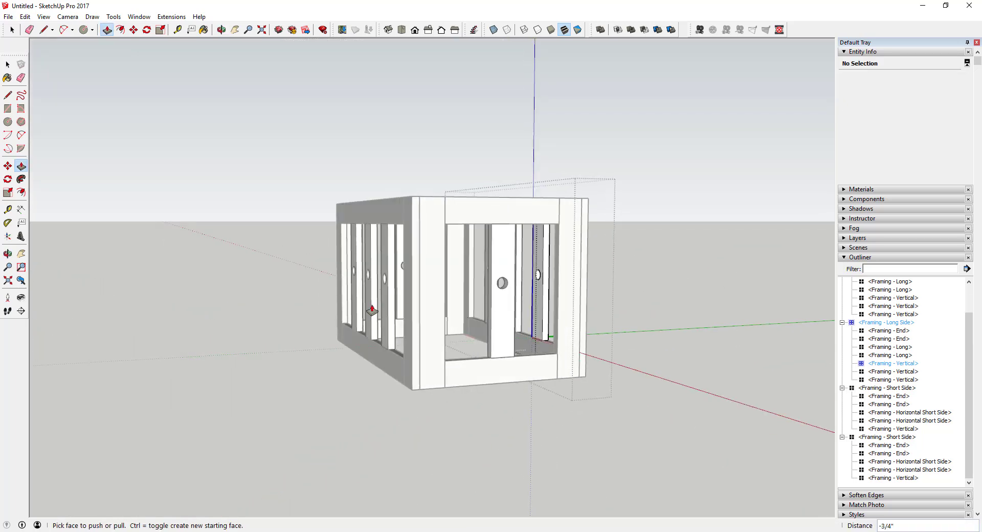
{"action": "middle_click_drag", "start_coordinate": [522, 297], "coordinate": [467, 293]}
{"action": "key", "text": "space"}
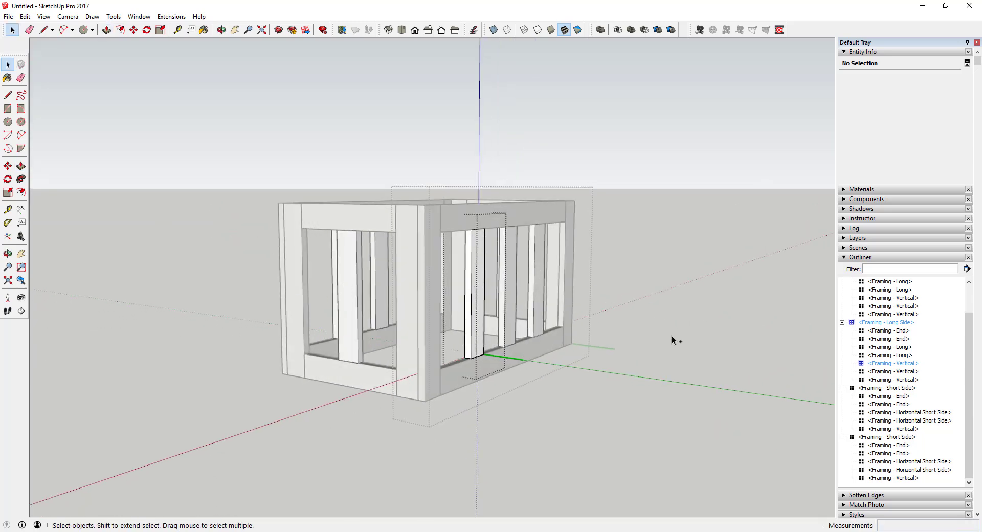
Exit the component and draw a 2.5 by 3/4 inch rectangle at the corner post's top.
{"action": "left_click", "coordinate": [652, 355]}
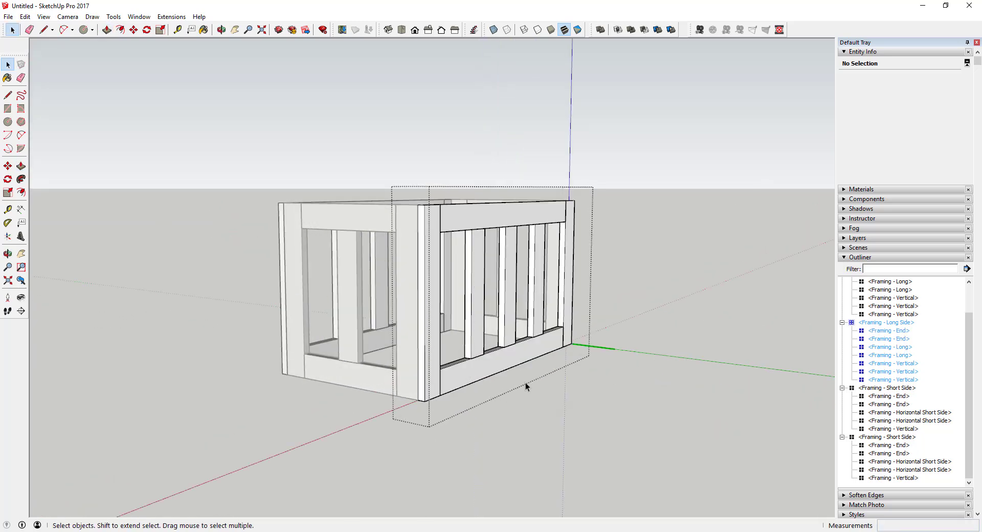
{"action": "key", "text": "Escape"}
{"action": "middle_click_drag", "start_coordinate": [357, 367], "coordinate": [465, 394]}
{"action": "key", "text": "r"}
{"action": "key", "text": "space"}
{"action": "scroll", "coordinate": [355, 238], "scroll_direction": "up", "scroll_amount": 4}
{"action": "key", "text": "r"}
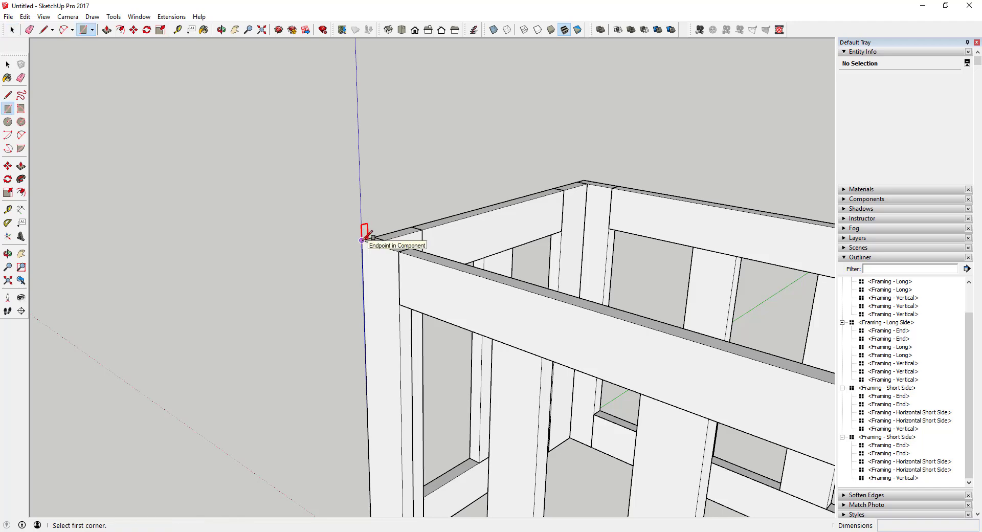
{"action": "left_click", "coordinate": [362, 240]}
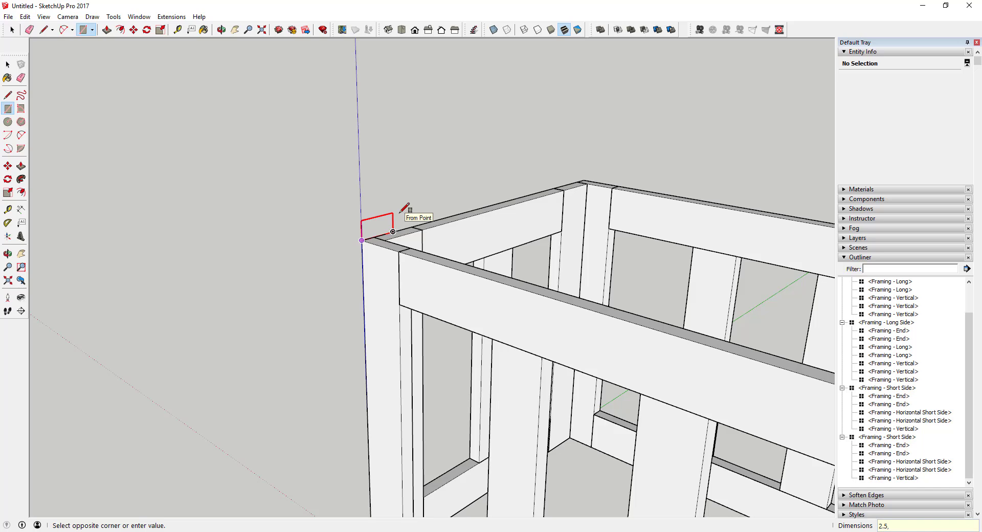
{"action": "type", "text": "2.5,3/4"}
{"action": "key", "text": "Return"}
{"action": "key", "text": "space"}
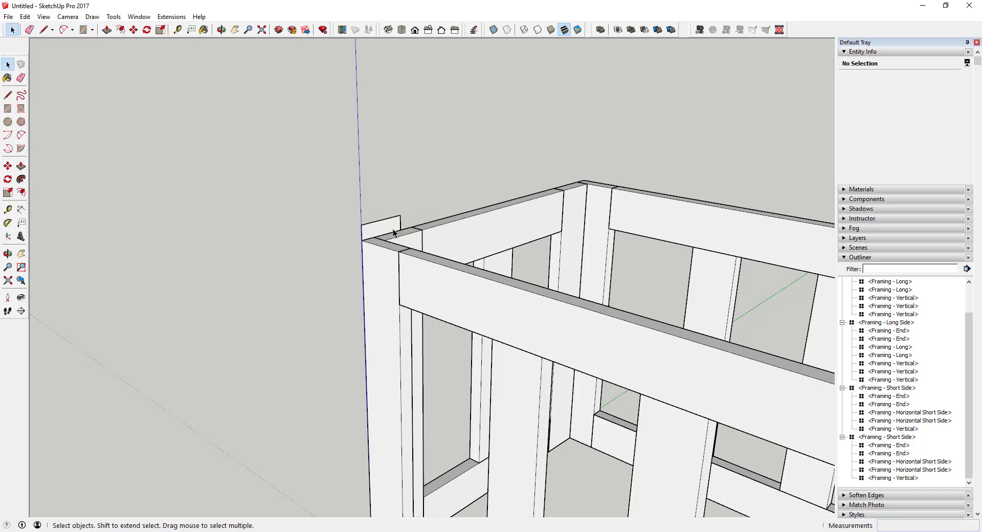
Push/Pull the rectangle along the top rail to form the cap board.
{"action": "key", "text": "p"}
{"action": "left_click", "coordinate": [381, 231]}
{"action": "scroll", "coordinate": [381, 231], "scroll_direction": "down", "scroll_amount": 3}
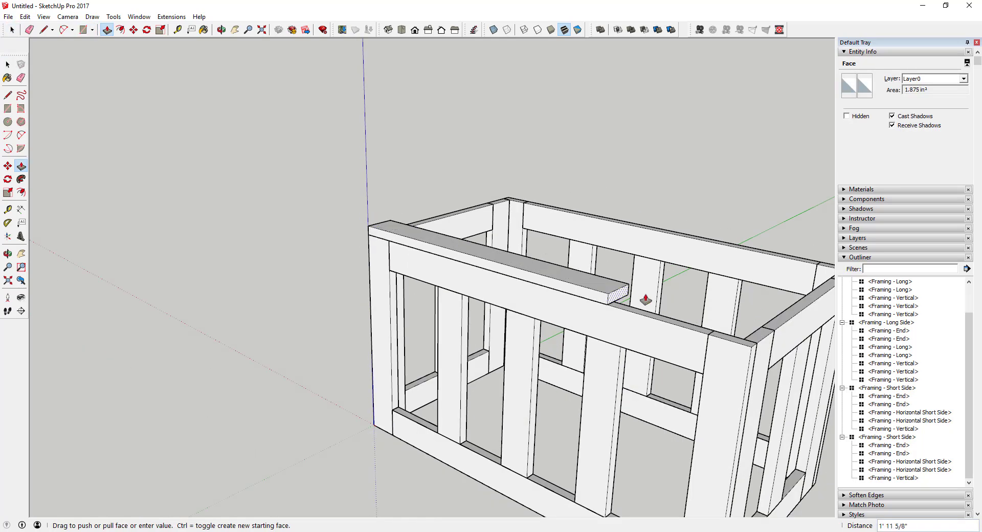
{"action": "left_click", "coordinate": [755, 352]}
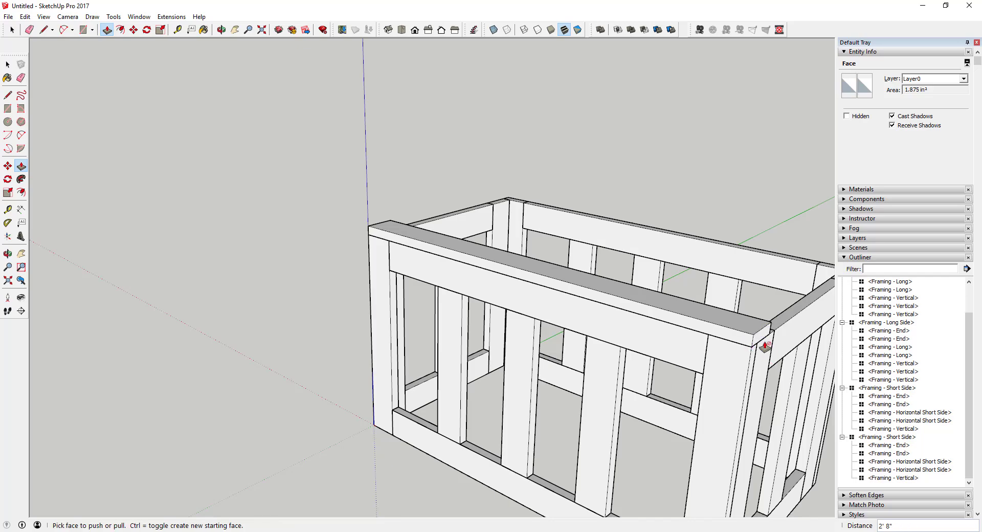
{"action": "scroll", "coordinate": [765, 345], "scroll_direction": "up", "scroll_amount": 3}
{"action": "left_click", "coordinate": [759, 341]}
{"action": "left_click", "coordinate": [729, 391]}
{"action": "key", "text": "space"}
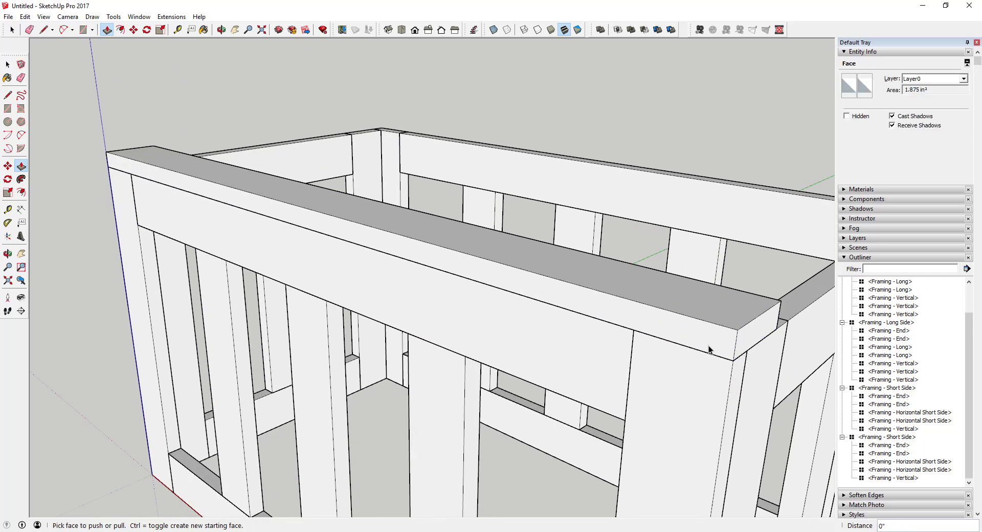
{"action": "middle_click_drag", "start_coordinate": [708, 350], "coordinate": [573, 319]}
{"action": "scroll", "coordinate": [573, 320], "scroll_direction": "down", "scroll_amount": 5}
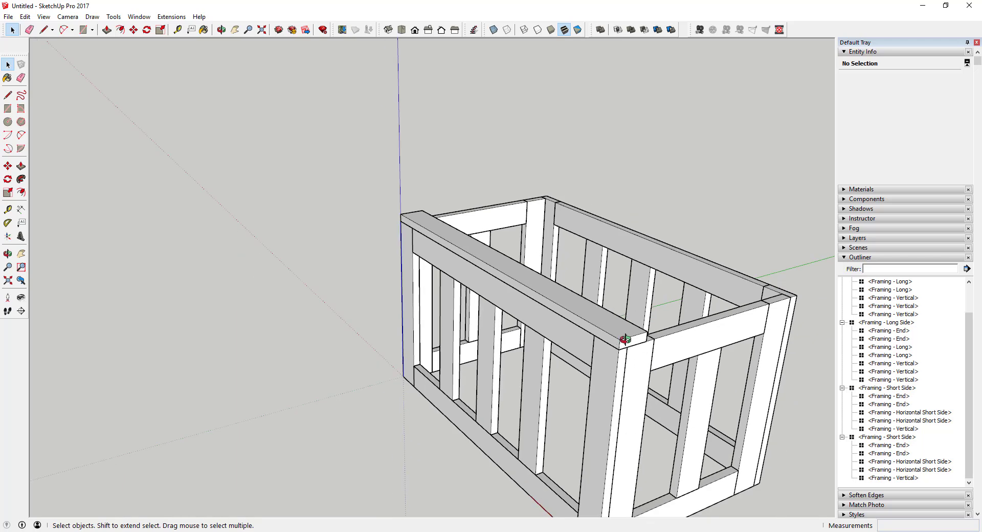
{"action": "middle_click_drag", "start_coordinate": [625, 339], "coordinate": [630, 389]}
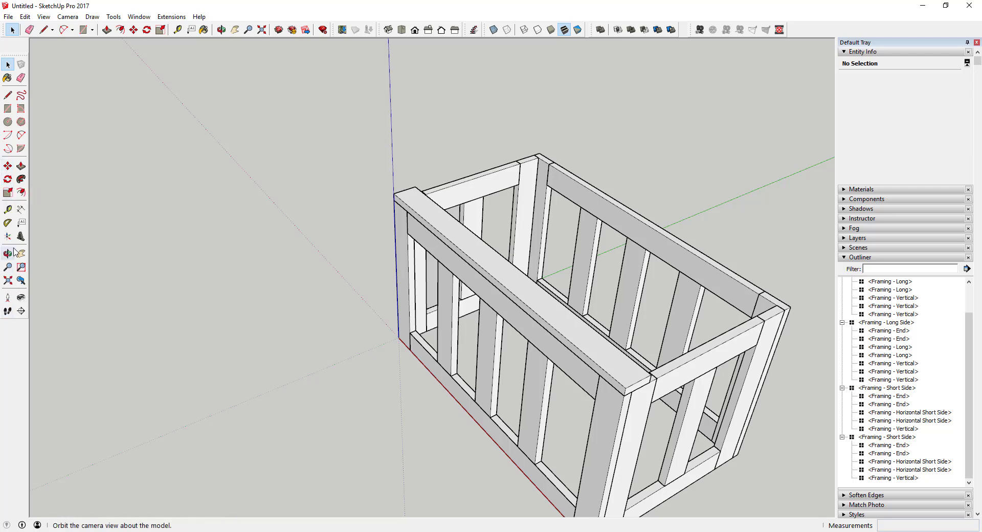
Start a Protractor guide at the board's corner, then cancel it.
{"action": "left_click", "coordinate": [8, 224]}
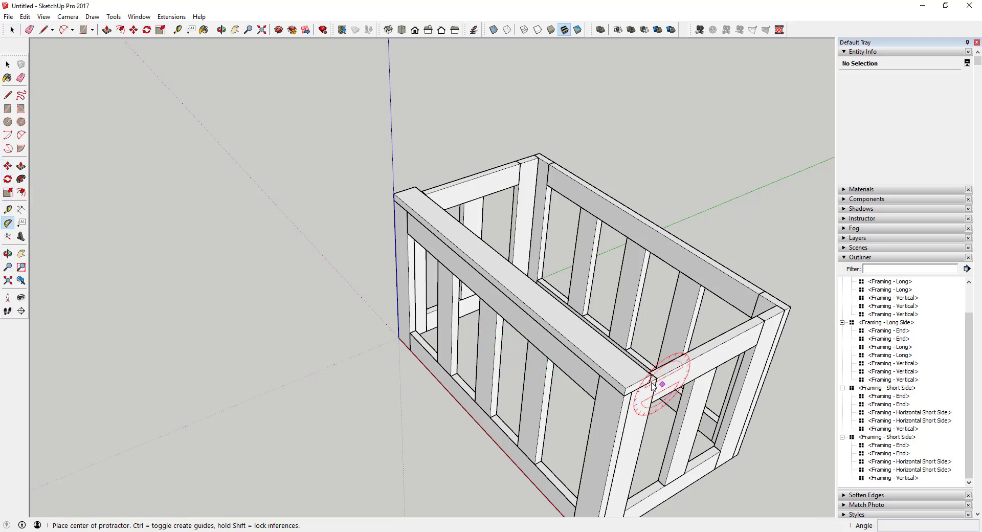
{"action": "left_click", "coordinate": [625, 388]}
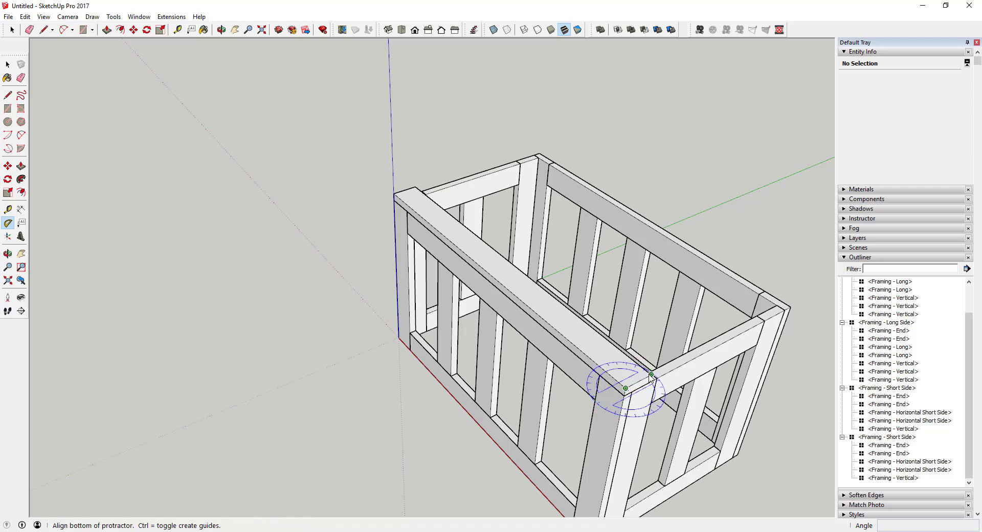
{"action": "left_click", "coordinate": [651, 375]}
{"action": "scroll", "coordinate": [628, 361], "scroll_direction": "up", "scroll_amount": 5}
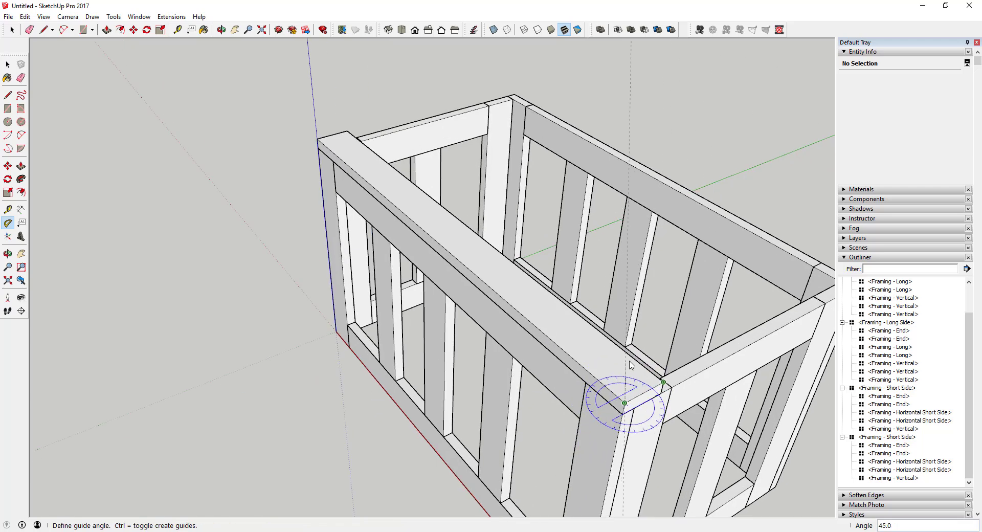
{"action": "key", "text": "space"}
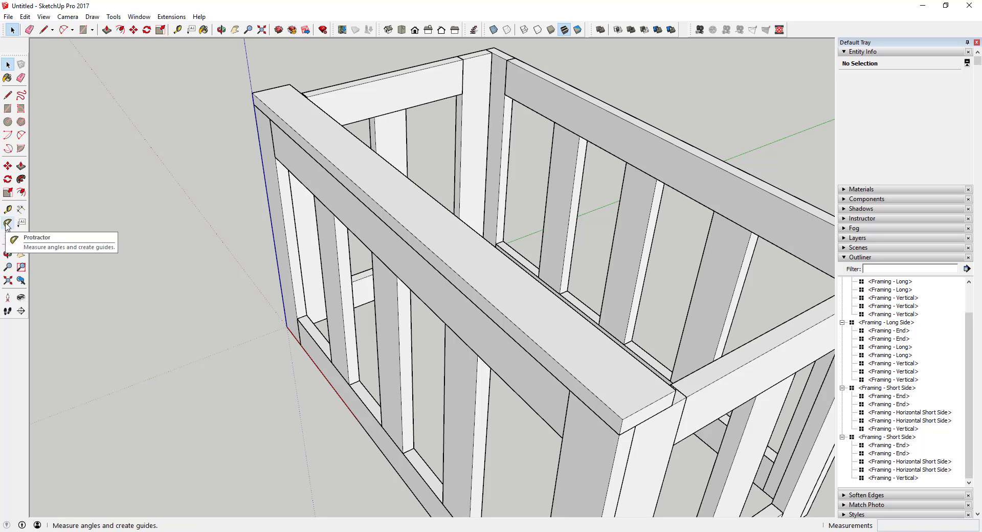
Browse the list of available toolbars in the toolbar settings, then close them.
{"action": "left_click", "coordinate": [54, 20]}
{"action": "left_click", "coordinate": [62, 28]}
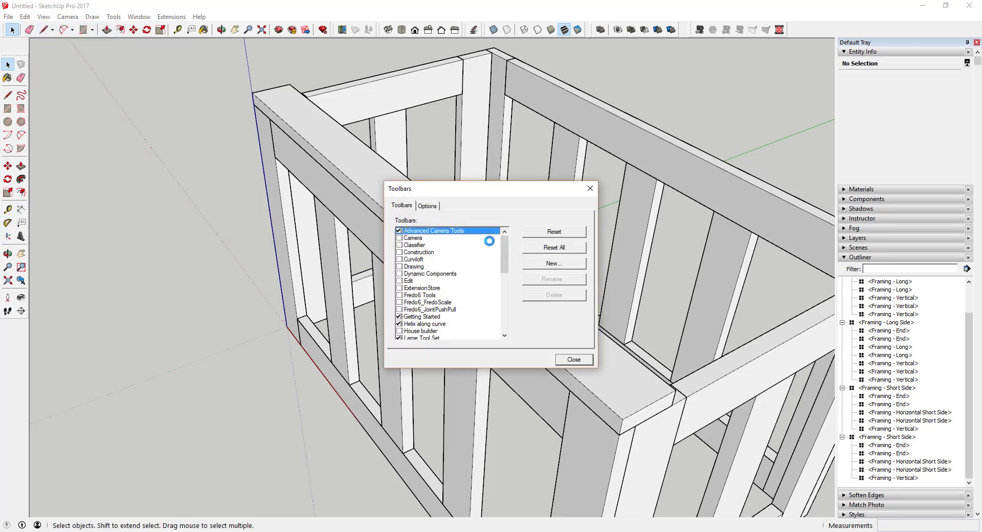
{"action": "scroll", "coordinate": [452, 273], "scroll_direction": "down", "scroll_amount": 5}
{"action": "scroll", "coordinate": [450, 274], "scroll_direction": "up", "scroll_amount": 3}
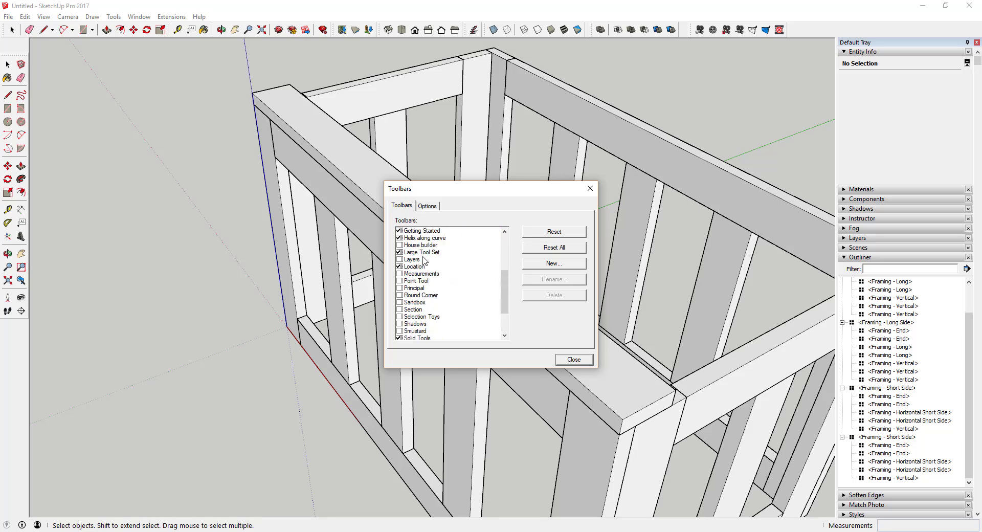
{"action": "left_click", "coordinate": [578, 362]}
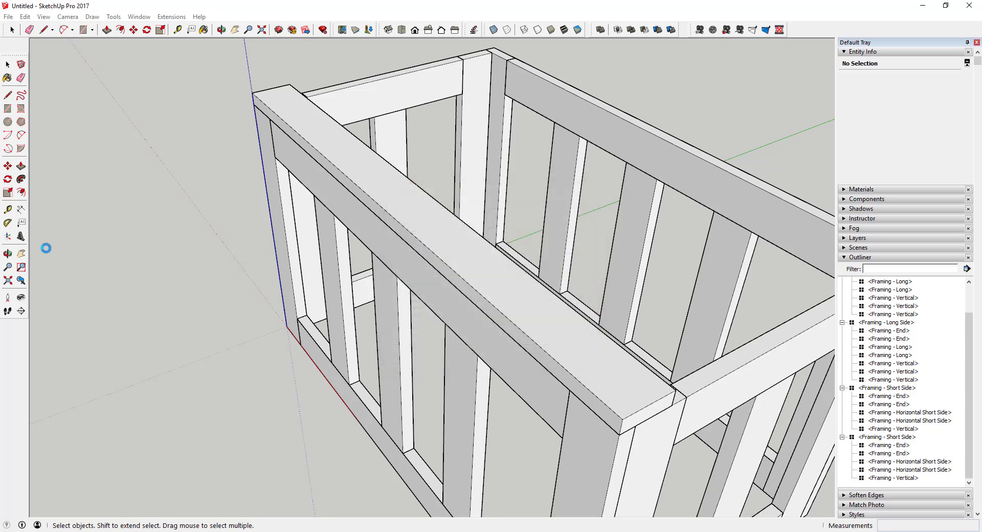
Place a 45° Protractor guide across the board end from its outer corner.
{"action": "left_click", "coordinate": [7, 223]}
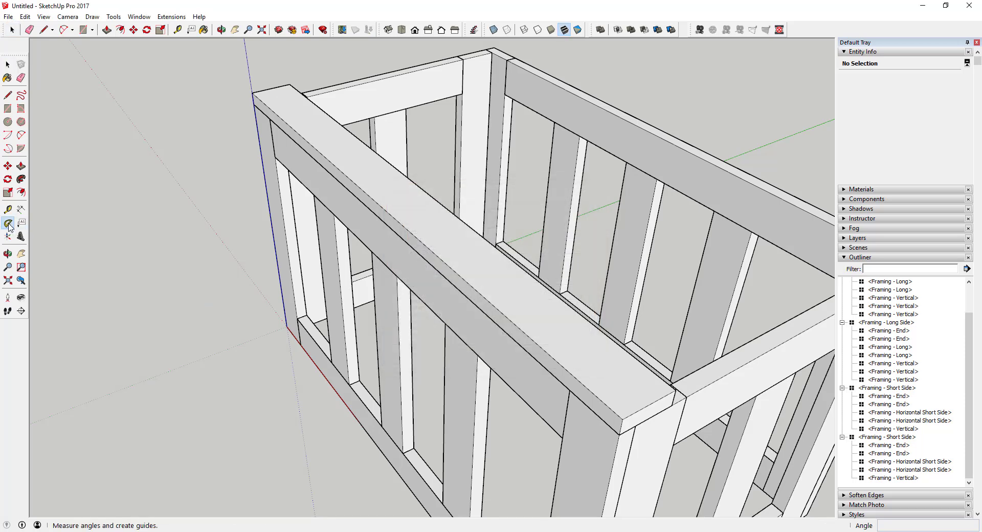
{"action": "left_click", "coordinate": [622, 420]}
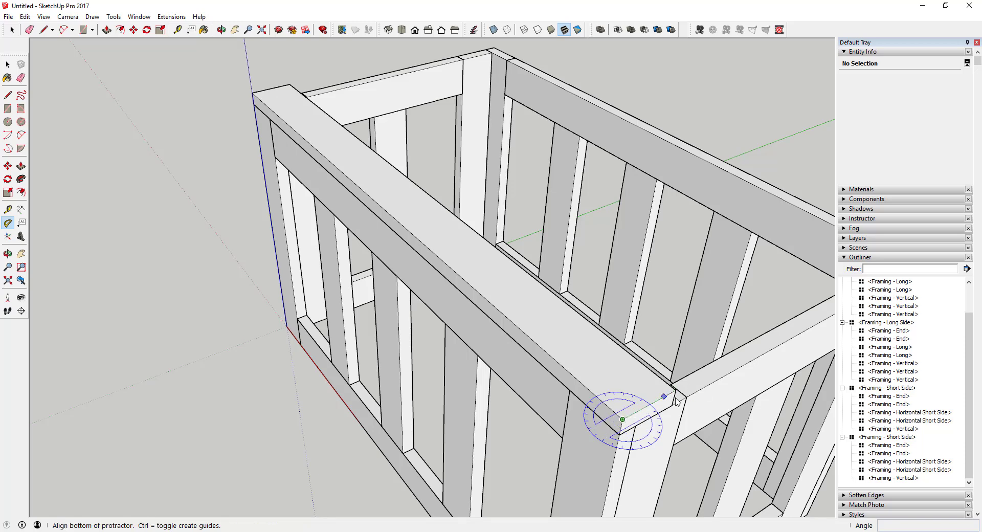
{"action": "left_click", "coordinate": [675, 391]}
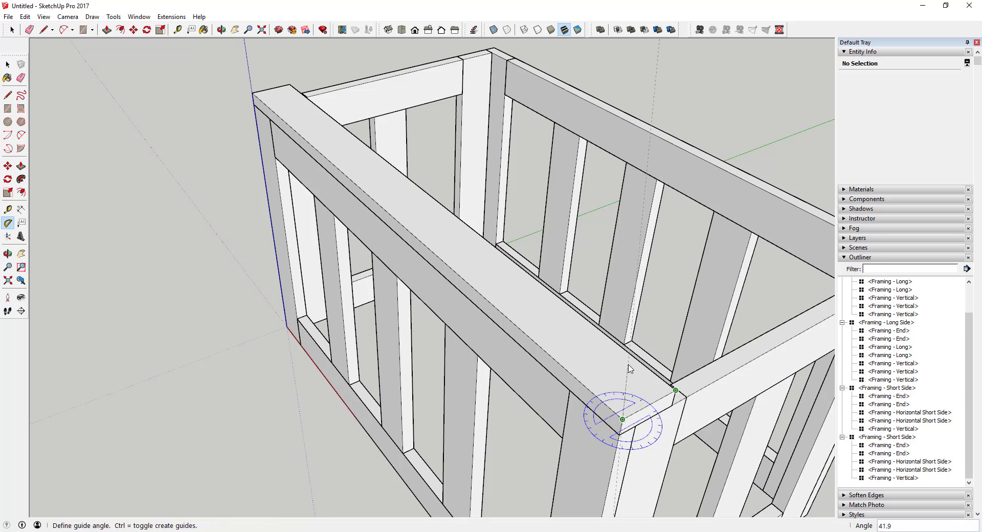
{"action": "key", "text": "Return"}
{"action": "key", "text": "space"}
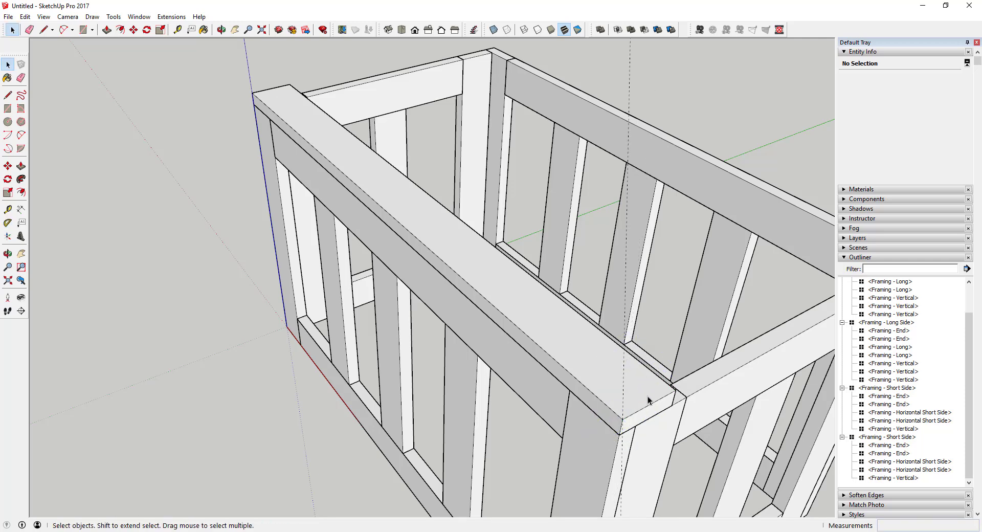
{"action": "scroll", "coordinate": [647, 409], "scroll_direction": "up", "scroll_amount": 2}
Draw a line along the 45° guide across the board's first end, closing a triangle.
{"action": "key", "text": "l"}
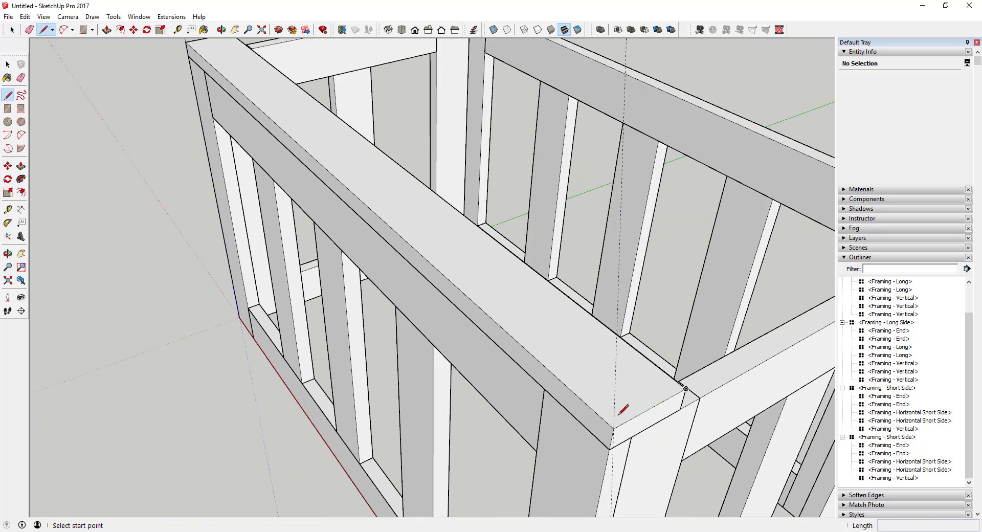
{"action": "left_click", "coordinate": [613, 427]}
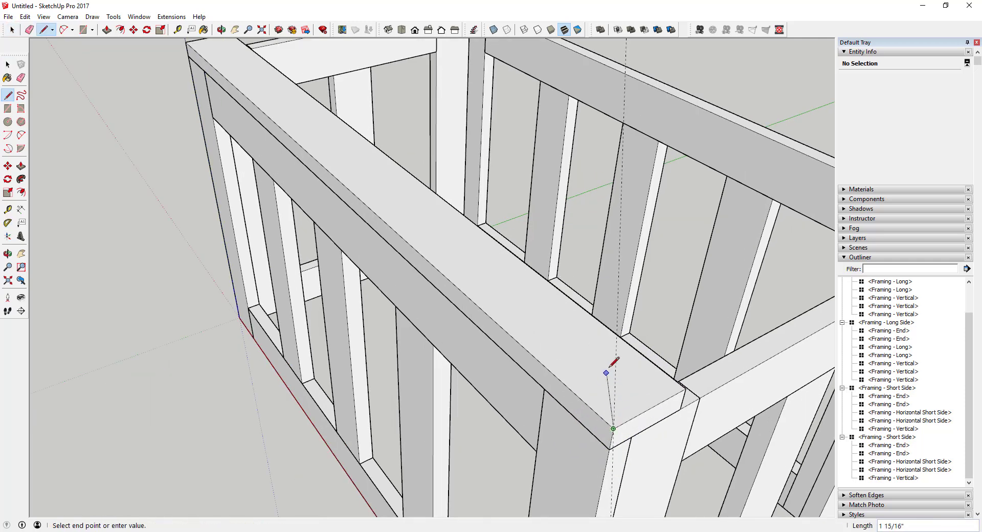
{"action": "left_click", "coordinate": [616, 333]}
{"action": "key", "text": "space"}
Push/Pull the triangular corner away to mitre the first end at 45°.
{"action": "key", "text": "p"}
{"action": "left_click", "coordinate": [656, 414]}
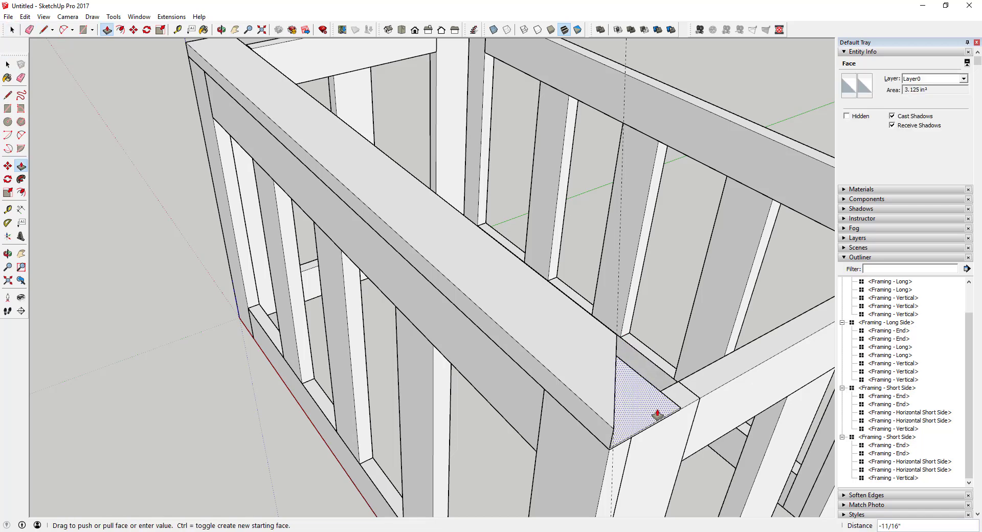
{"action": "left_click", "coordinate": [660, 420]}
{"action": "middle_click_drag", "start_coordinate": [658, 417], "coordinate": [661, 378]}
{"action": "key", "text": "space"}
{"action": "scroll", "coordinate": [661, 378], "scroll_direction": "down", "scroll_amount": 1}
{"action": "key", "text": "e"}
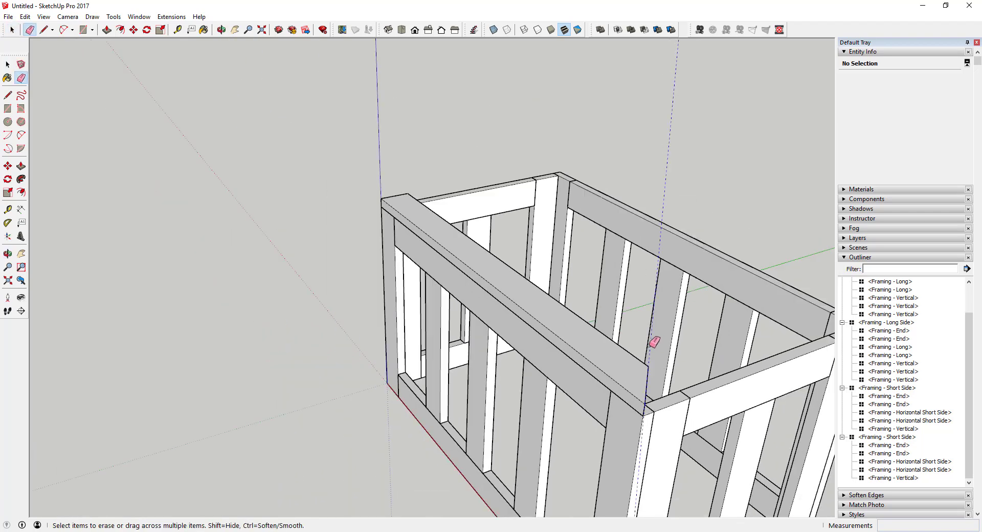
{"action": "scroll", "coordinate": [650, 345], "scroll_direction": "down", "scroll_amount": 3}
{"action": "scroll", "coordinate": [500, 269], "scroll_direction": "up", "scroll_amount": 5}
{"action": "middle_click_drag", "start_coordinate": [563, 259], "coordinate": [873, 343]}
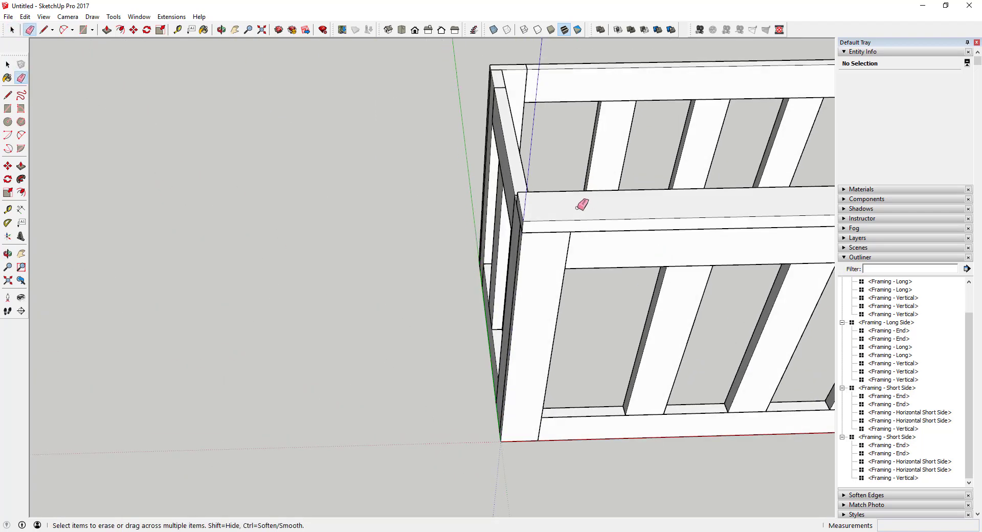
{"action": "scroll", "coordinate": [582, 204], "scroll_direction": "up", "scroll_amount": 3}
{"action": "key", "text": "space"}
Place a 45° Protractor guide through the board's other corner.
{"action": "left_click", "coordinate": [8, 223]}
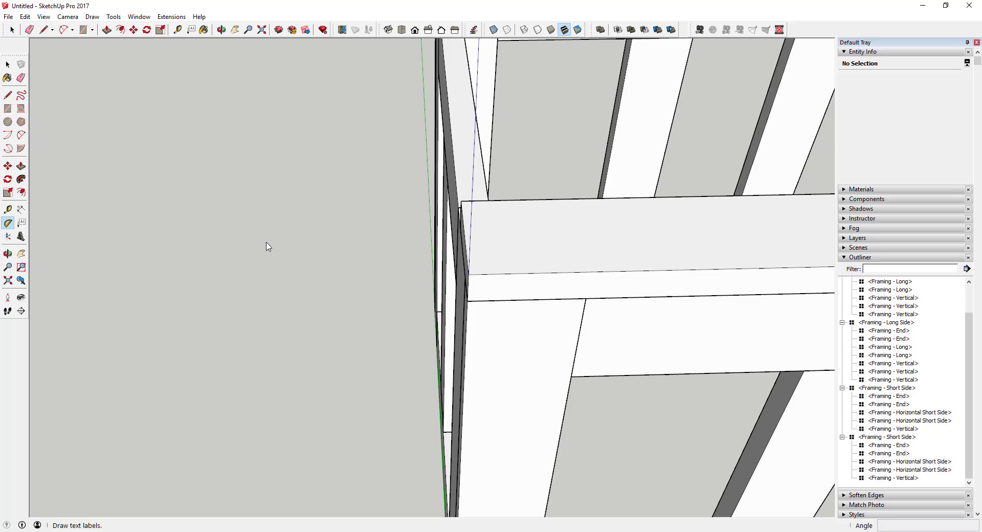
{"action": "left_click", "coordinate": [469, 275]}
{"action": "left_click", "coordinate": [544, 220]}
{"action": "key", "text": "space"}
Cut the triangular waste off the other end to complete the second mitre.
{"action": "key", "text": "l"}
{"action": "key", "text": "space"}
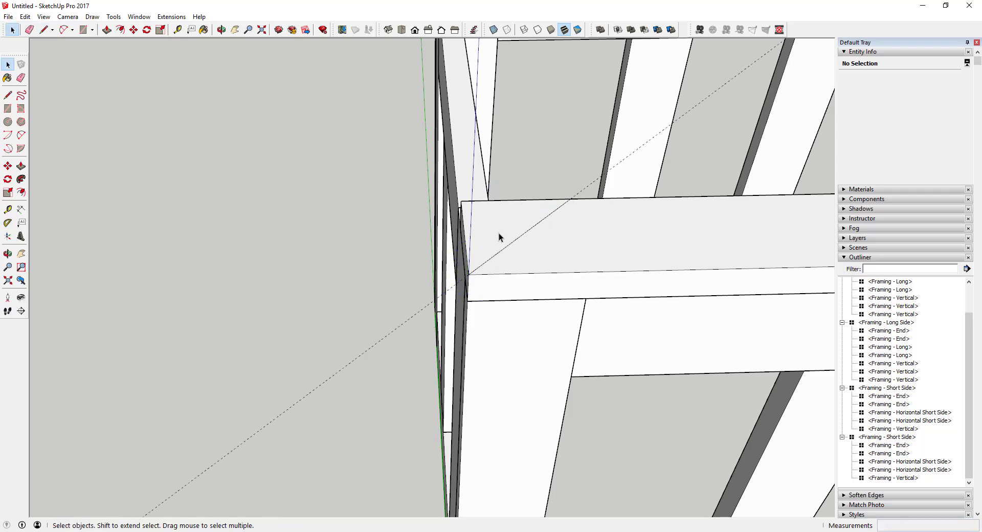
{"action": "middle_click_drag", "start_coordinate": [499, 237], "coordinate": [604, 266]}
{"action": "key", "text": "p"}
{"action": "left_click", "coordinate": [461, 235]}
{"action": "key", "text": "space"}
{"action": "scroll", "coordinate": [421, 307], "scroll_direction": "down", "scroll_amount": 5}
{"action": "key", "text": "e"}
{"action": "key", "text": "space"}
{"action": "middle_click_drag", "start_coordinate": [478, 184], "coordinate": [768, 225]}
{"action": "scroll", "coordinate": [554, 241], "scroll_direction": "down", "scroll_amount": 2}
{"action": "middle_click_drag", "start_coordinate": [554, 241], "coordinate": [424, 253]}
{"action": "triple_click", "coordinate": [588, 262]}
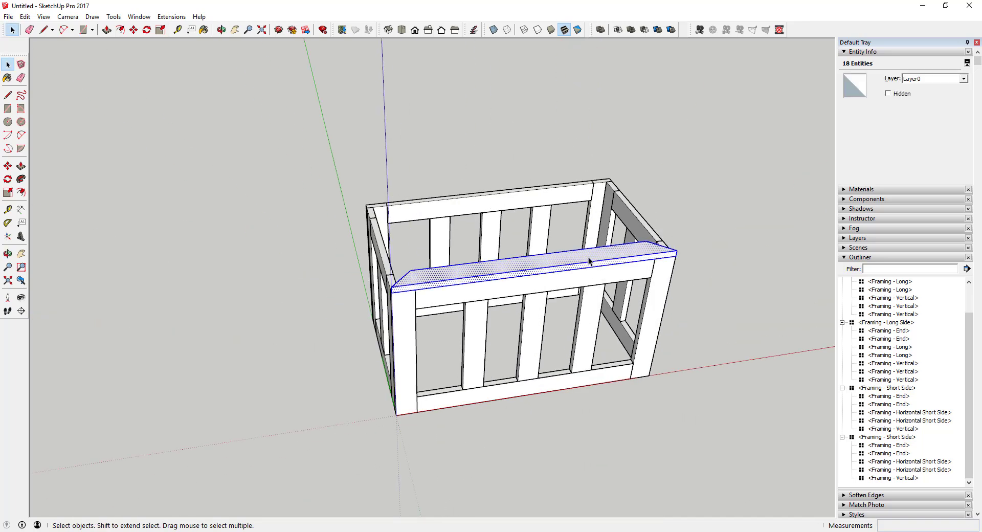
Make the selected mitred board a component named 'Top Framing - Long Side'.
{"action": "right_click", "coordinate": [588, 260]}
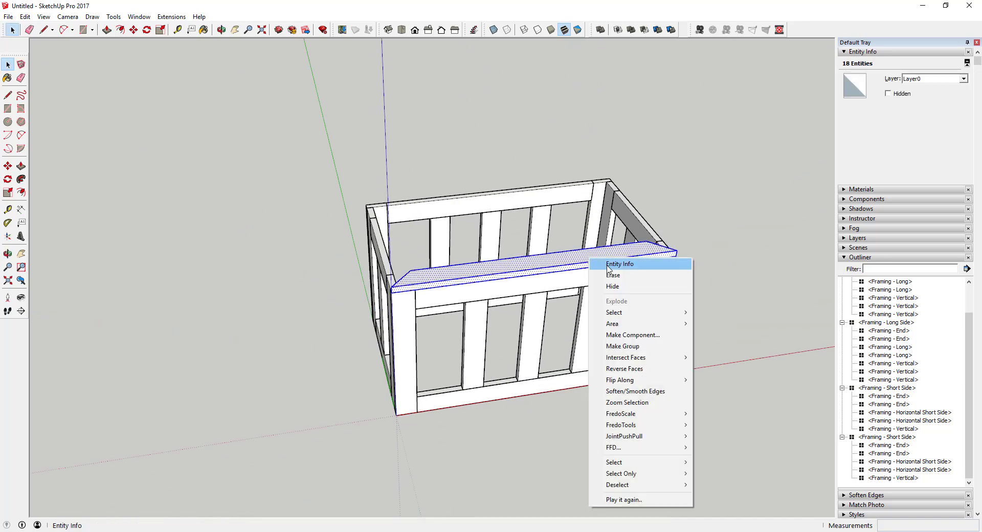
{"action": "left_click", "coordinate": [645, 341]}
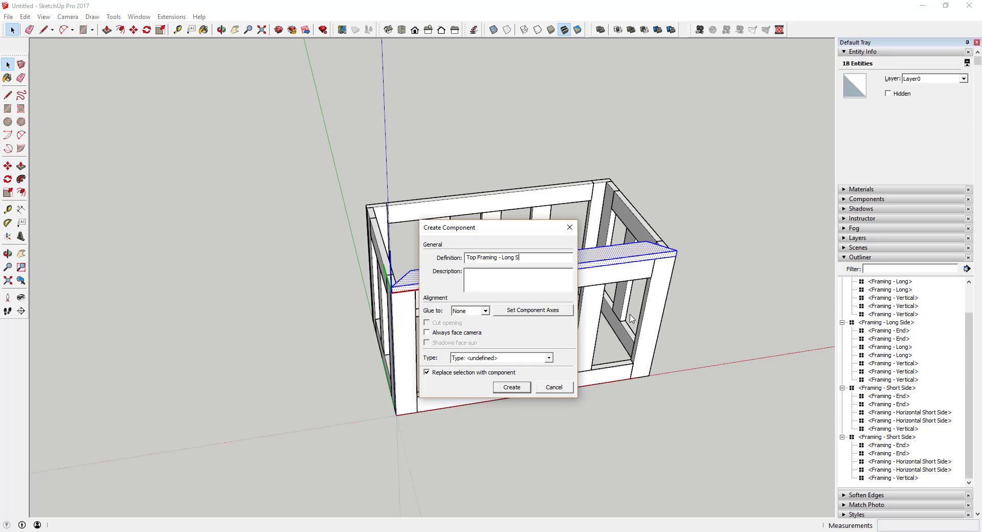
{"action": "key", "text": "Return"}
{"action": "middle_click_drag", "start_coordinate": [552, 268], "coordinate": [496, 322]}
Ctrl-Move a copy of Top Framing - Long Side onto the far long side.
{"action": "key", "text": "m"}
{"action": "key", "text": "ctrl"}
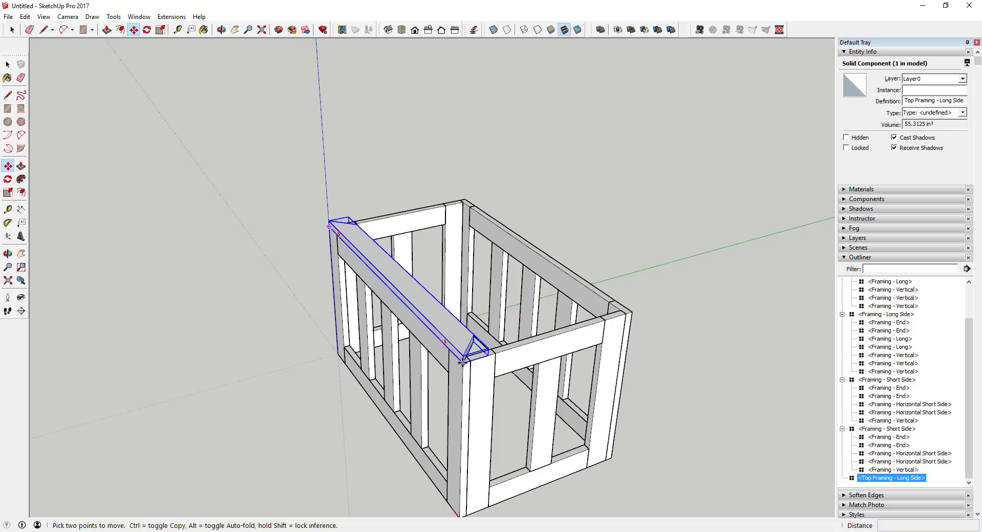
{"action": "left_click", "coordinate": [463, 362]}
{"action": "left_click", "coordinate": [638, 312]}
{"action": "key", "text": "space"}
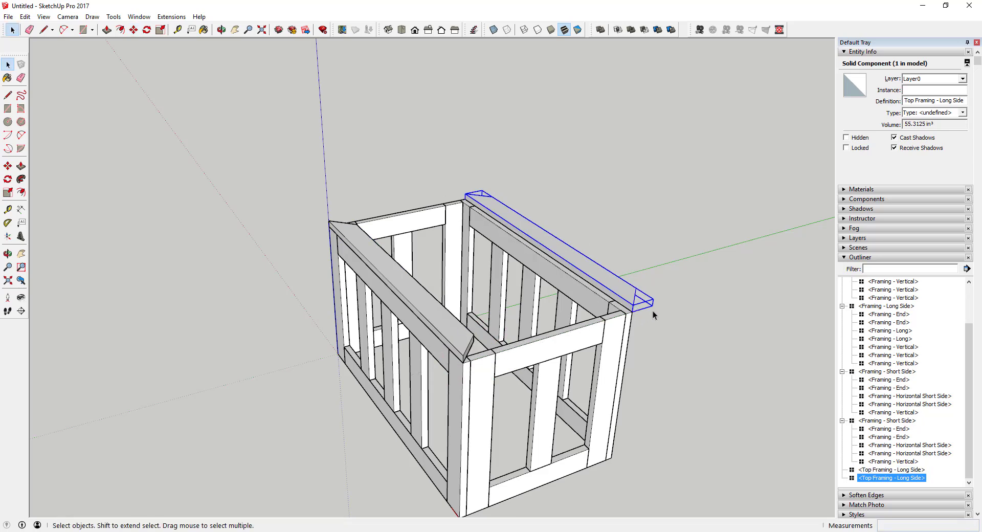
{"action": "middle_click_drag", "start_coordinate": [653, 311], "coordinate": [572, 232]}
Mirror the copied rail across its width with Scale and check its placement.
{"action": "key", "text": "s"}
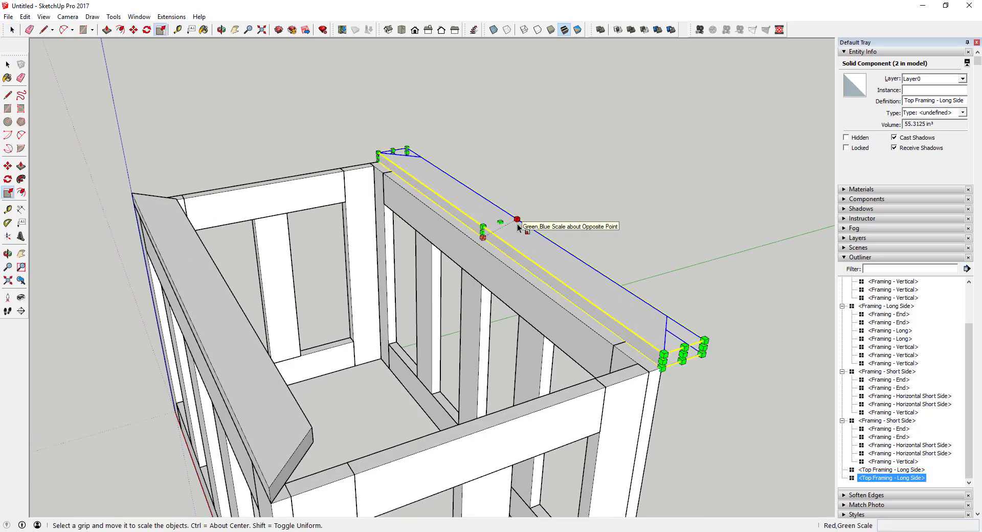
{"action": "left_click_drag", "start_coordinate": [515, 227], "coordinate": [448, 244]}
{"action": "key", "text": "space"}
{"action": "middle_click_drag", "start_coordinate": [573, 301], "coordinate": [703, 263]}
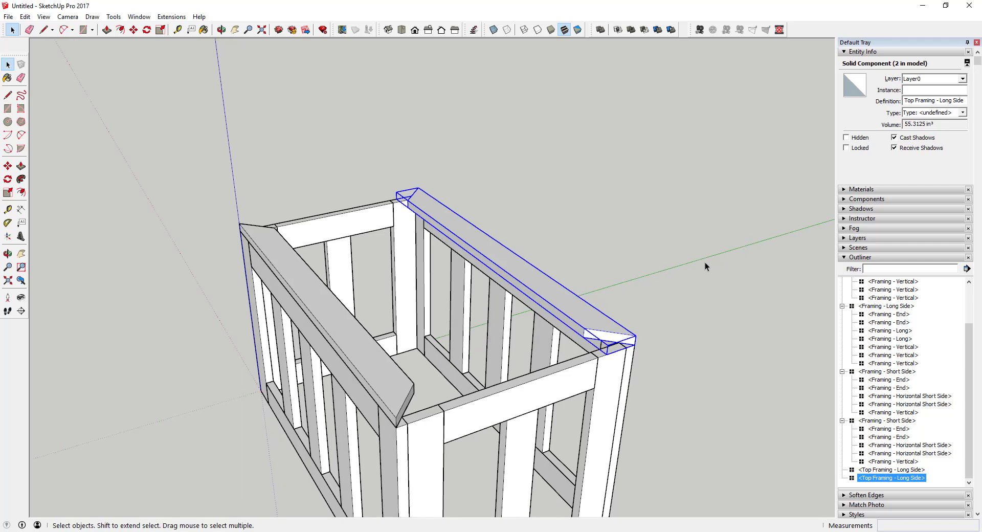
{"action": "left_click", "coordinate": [702, 263]}
{"action": "middle_click_drag", "start_coordinate": [455, 314], "coordinate": [363, 403]}
{"action": "scroll", "coordinate": [364, 403], "scroll_direction": "up", "scroll_amount": 2}
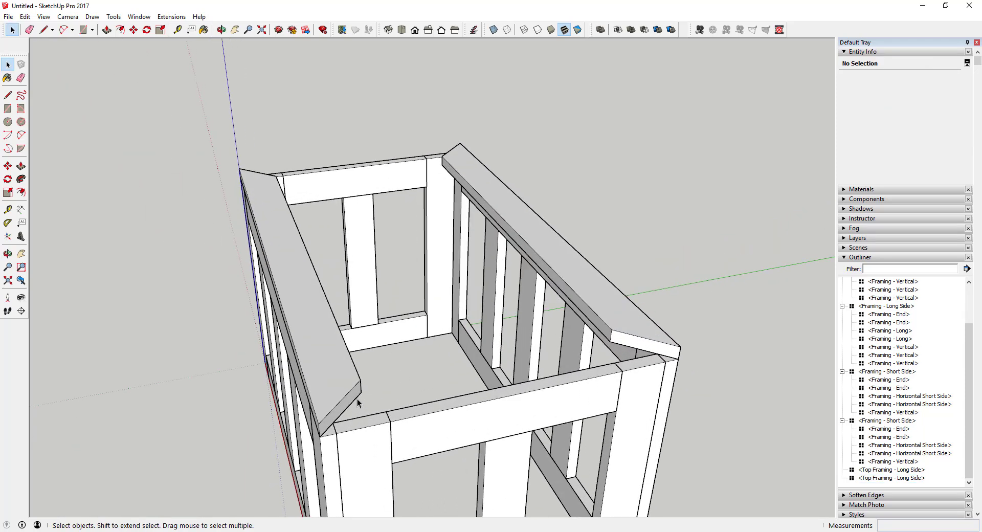
Close a triangular face at the first rail corner and extrude it along the front side.
{"action": "key", "text": "r"}
{"action": "key", "text": "l"}
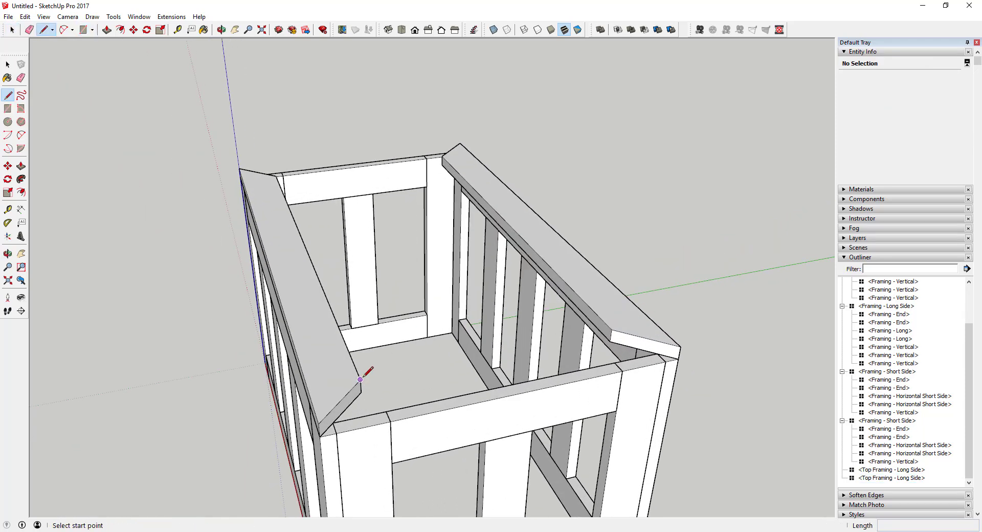
{"action": "left_click", "coordinate": [361, 379]}
{"action": "middle_click_drag", "start_coordinate": [377, 390], "coordinate": [647, 368]}
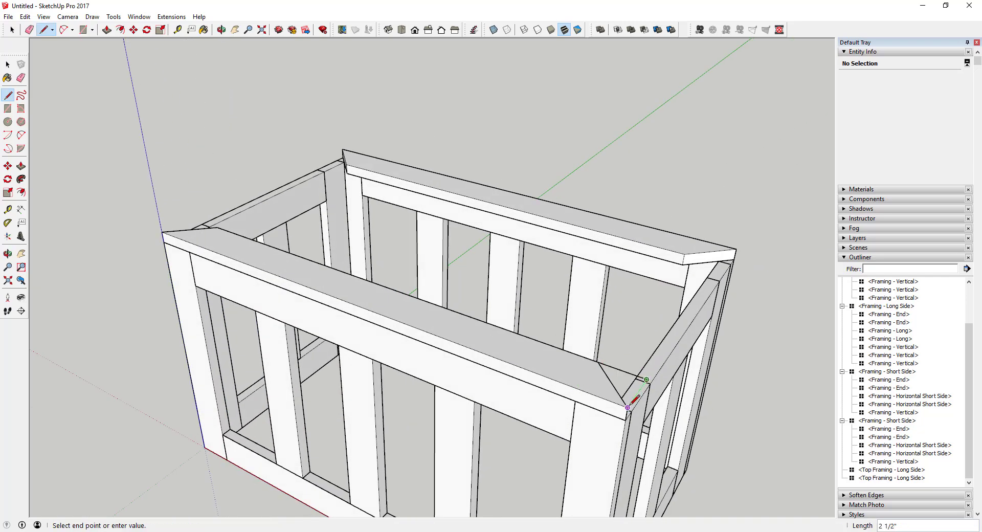
{"action": "middle_click_drag", "start_coordinate": [647, 383], "coordinate": [476, 341]}
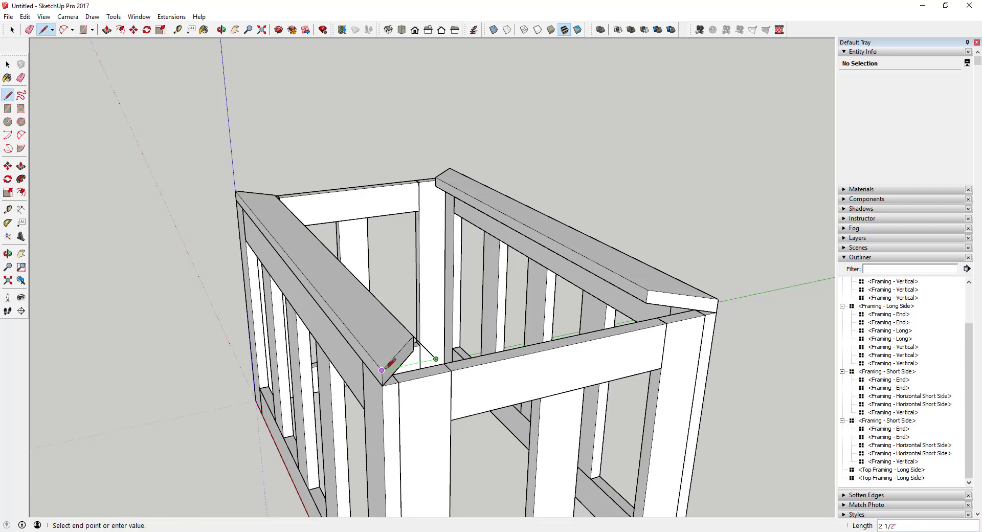
{"action": "left_click", "coordinate": [383, 370]}
{"action": "left_click", "coordinate": [413, 337]}
{"action": "key", "text": "space"}
{"action": "left_click", "coordinate": [417, 358]}
{"action": "key", "text": "p"}
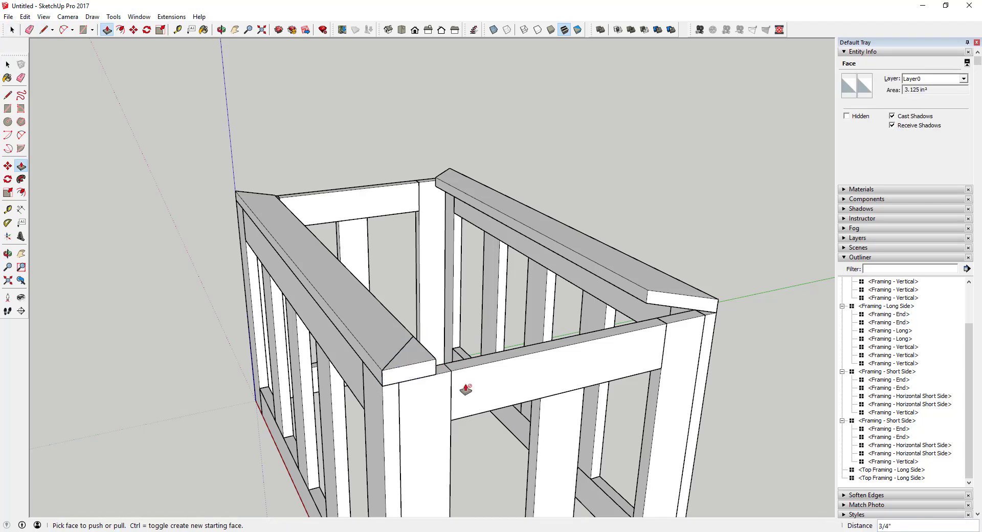
{"action": "middle_click_drag", "start_coordinate": [465, 396], "coordinate": [255, 322]}
{"action": "left_click", "coordinate": [532, 337]}
{"action": "key", "text": "space"}
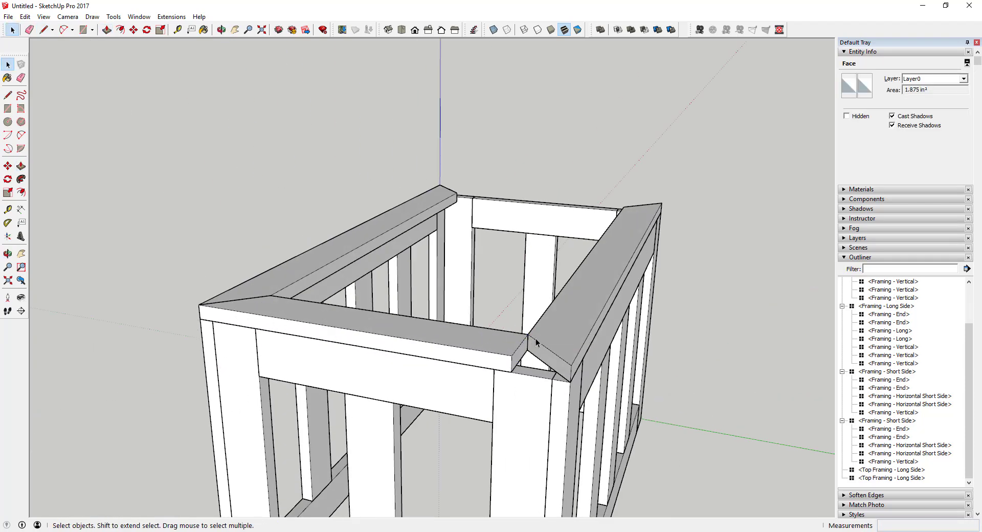
Cut the other mitred corner with a diagonal, push it 3/4", erase stray edges, and select the rail.
{"action": "key", "text": "l"}
{"action": "left_click", "coordinate": [528, 334]}
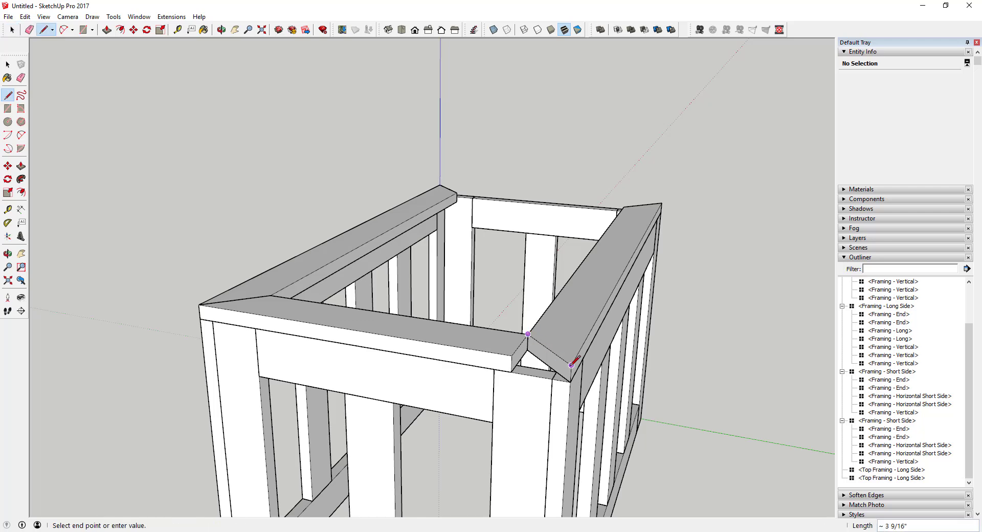
{"action": "left_click", "coordinate": [515, 354]}
{"action": "key", "text": "space"}
{"action": "key", "text": "p"}
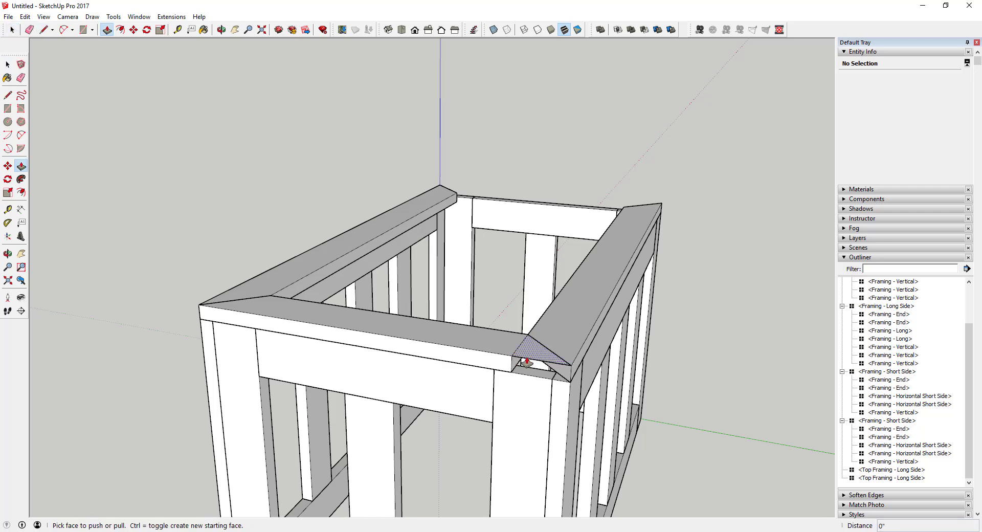
{"action": "left_click", "coordinate": [525, 363]}
{"action": "left_click", "coordinate": [511, 376]}
{"action": "key", "text": "e"}
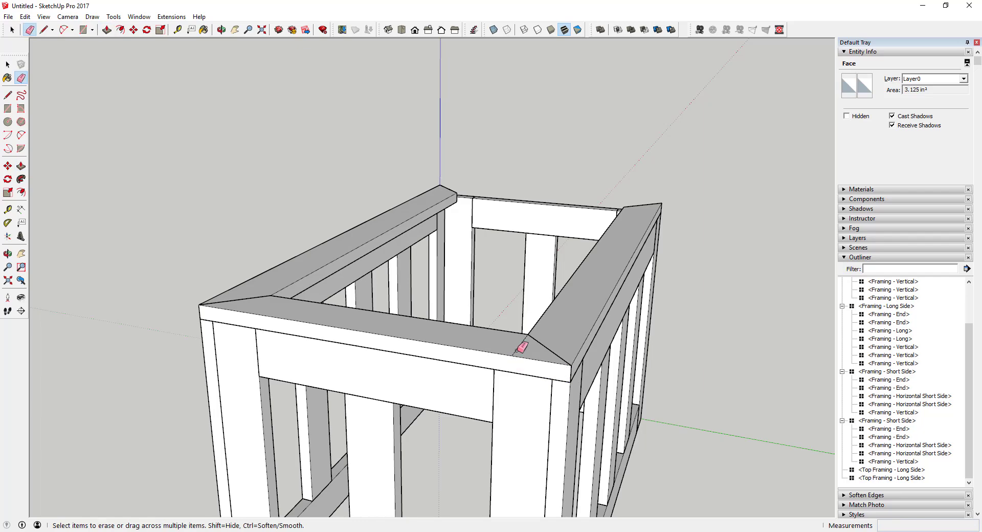
{"action": "key", "text": "space"}
{"action": "triple_click", "coordinate": [435, 340]}
{"action": "mouse_move", "coordinate": [434, 340]}
{"action": "middle_mouse_down"}
{"action": "mouse_move", "coordinate": [340, 358]}
{"action": "mouse_move", "coordinate": [470, 330]}
{"action": "middle_mouse_up"}
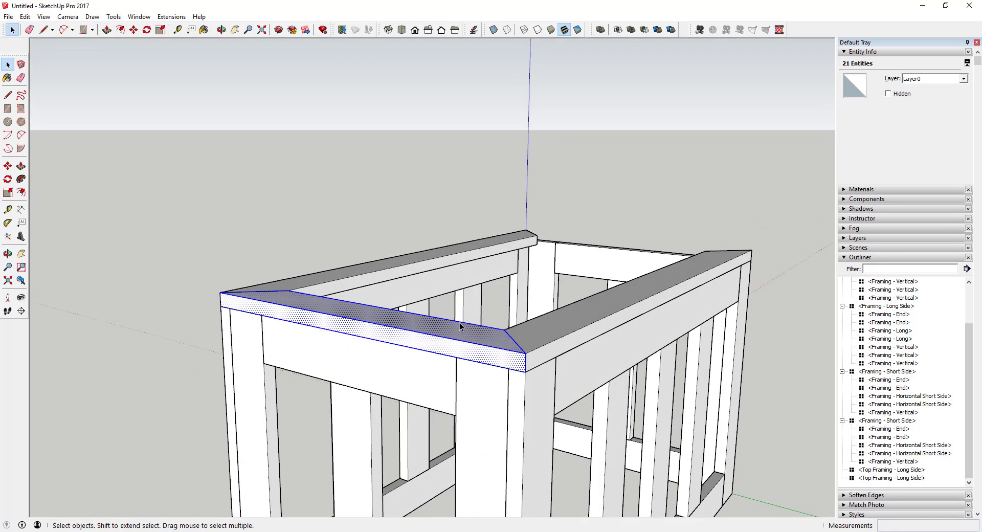
Make the selected front rail a component named 'Top Framing - Short Side'.
{"action": "right_click", "coordinate": [432, 334]}
{"action": "left_click", "coordinate": [499, 157]}
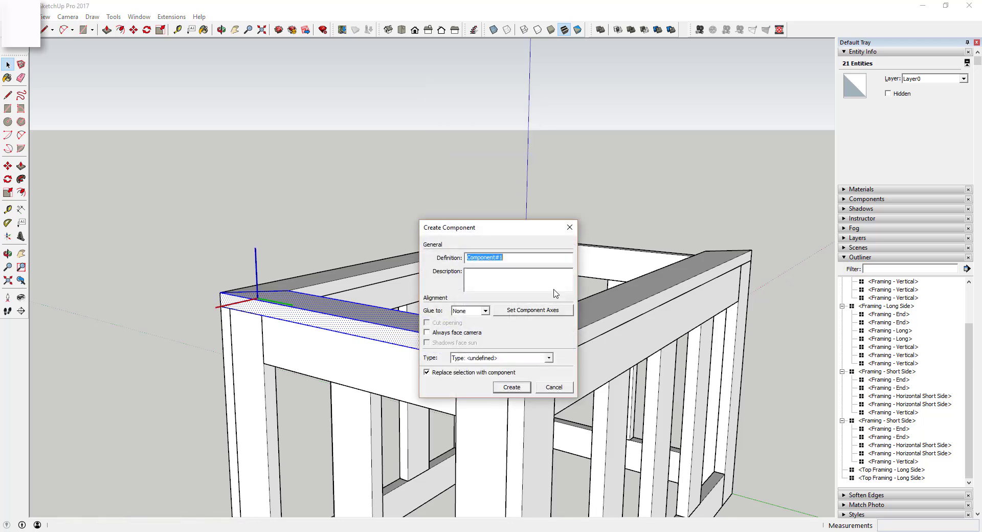
{"action": "type", "text": "Top "}
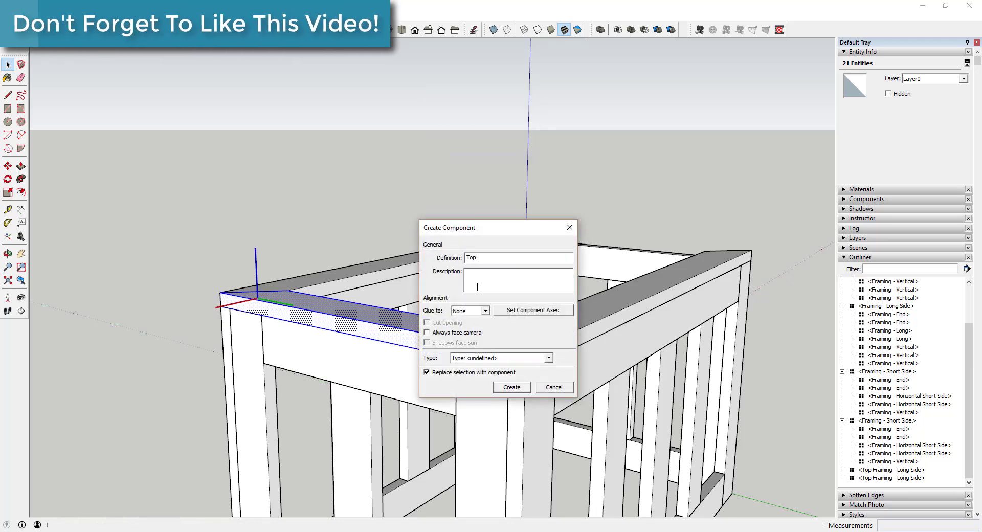
{"action": "type", "text": "Framing - "}
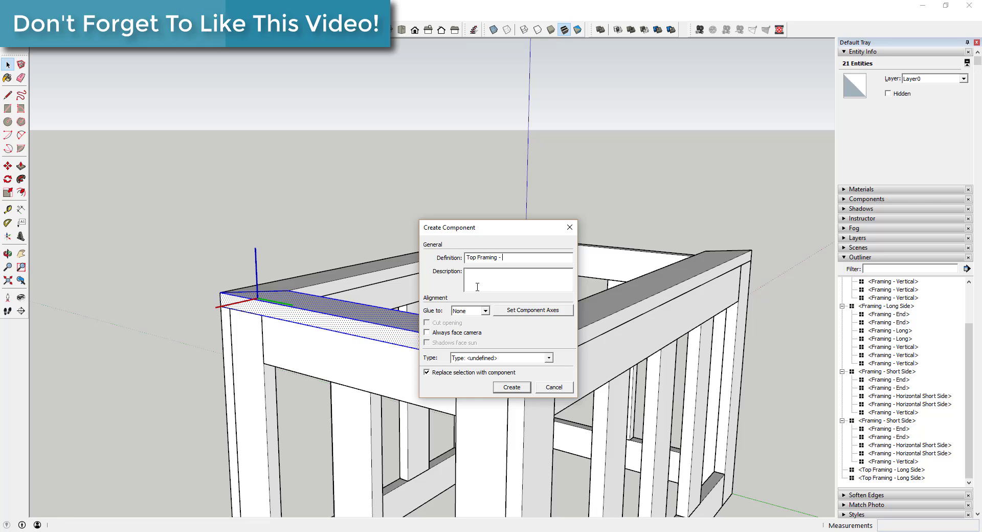
{"action": "type", "text": "Short Side"}
{"action": "key", "text": "Return"}
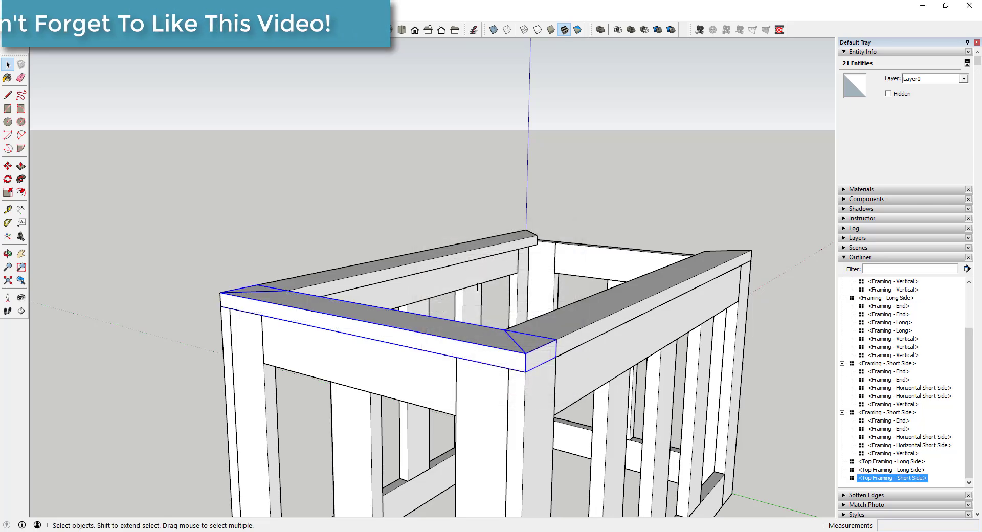
Copy the short rail to the back side and mirror it by scaling -1 along red.
{"action": "middle_click_drag", "start_coordinate": [656, 343], "coordinate": [463, 346]}
{"action": "key", "text": "m"}
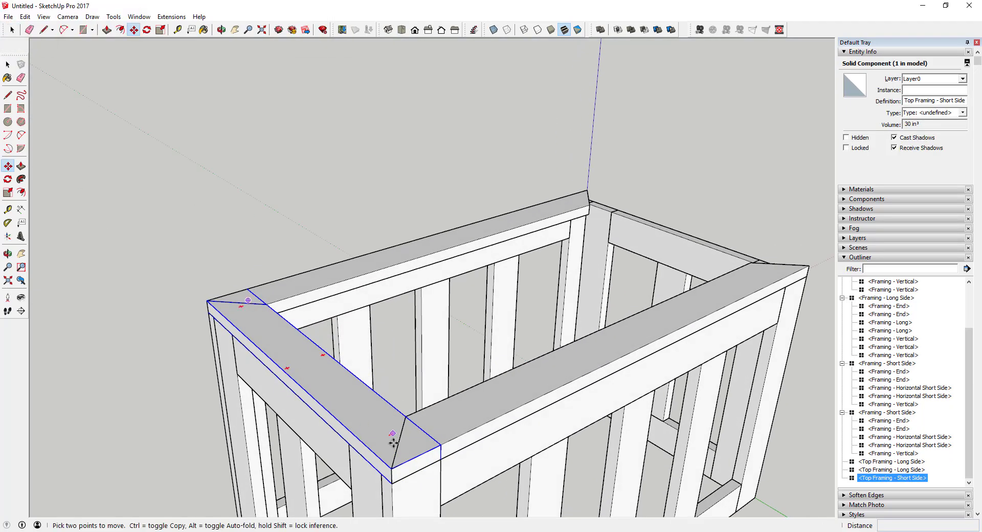
{"action": "key", "text": "ctrl"}
{"action": "left_click", "coordinate": [391, 466]}
{"action": "left_click", "coordinate": [821, 265]}
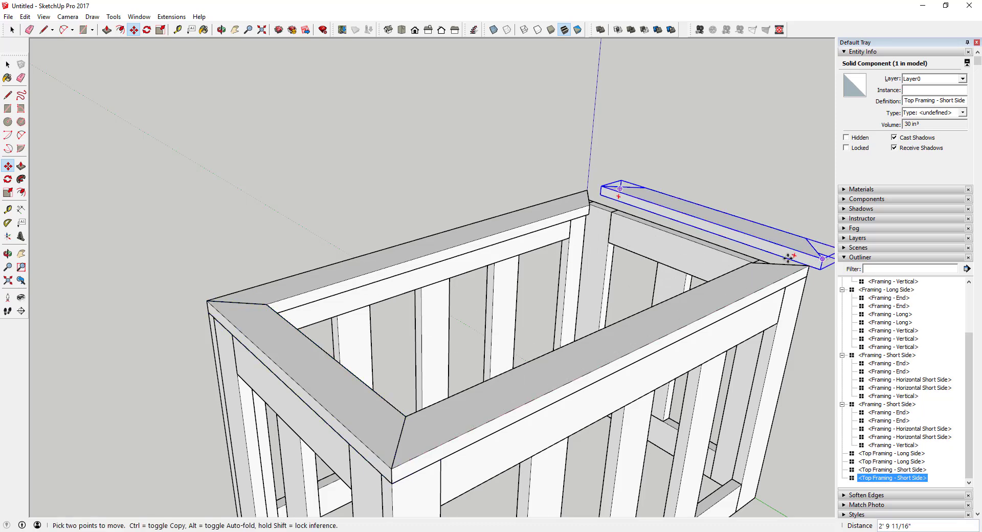
{"action": "key", "text": "s"}
{"action": "left_click", "coordinate": [697, 224]}
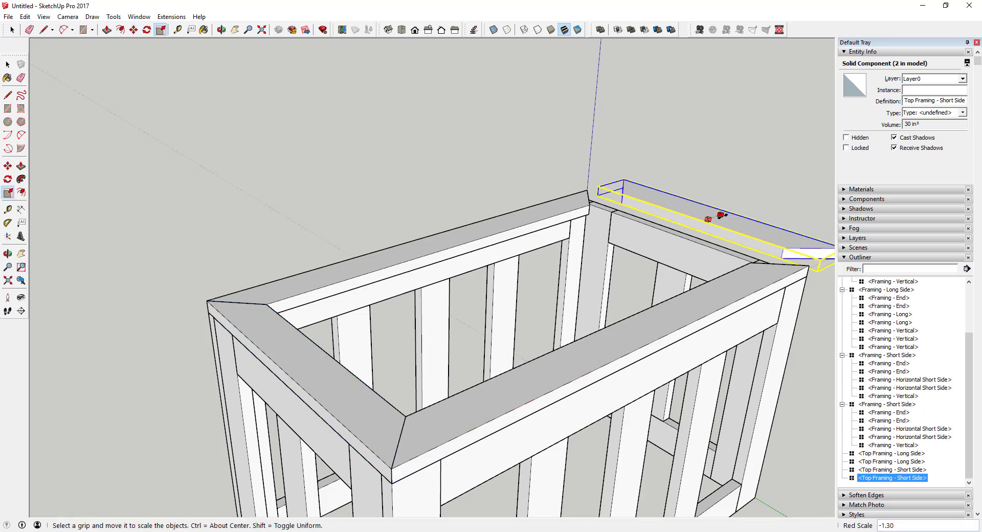
{"action": "left_click", "coordinate": [719, 215]}
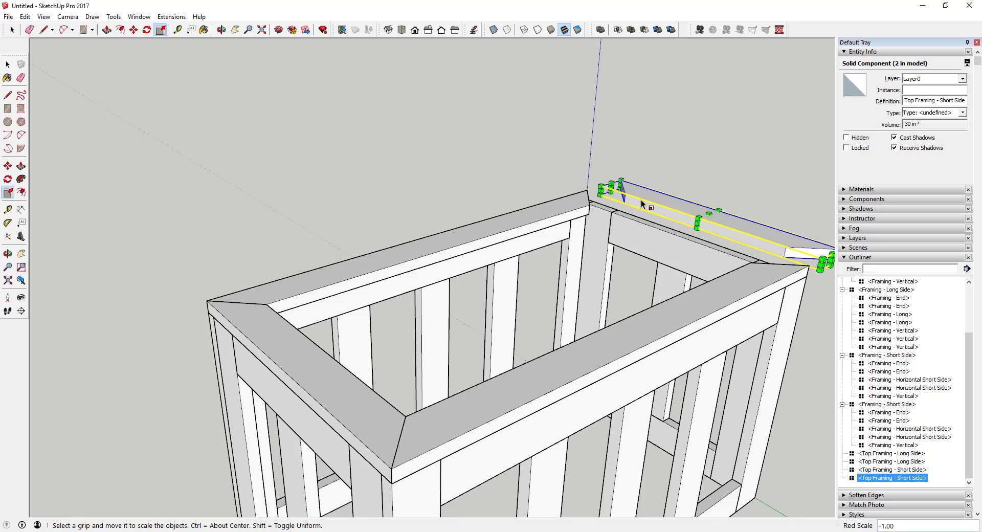
{"action": "key", "text": "space"}
Move the mirrored copy so it seats on the back corner.
{"action": "key", "text": "m"}
{"action": "left_click", "coordinate": [625, 190]}
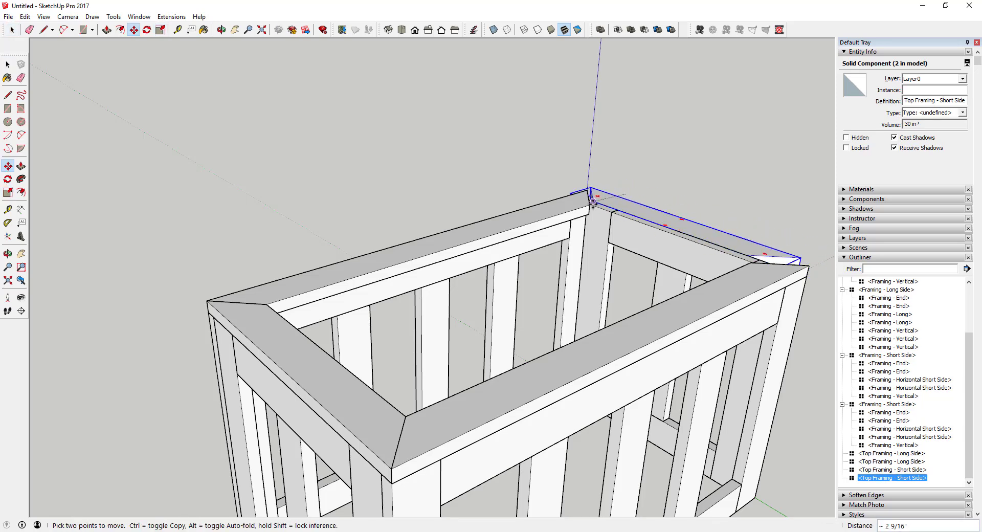
{"action": "left_click", "coordinate": [588, 193]}
{"action": "key", "text": "space"}
{"action": "scroll", "coordinate": [672, 232], "scroll_direction": "down", "scroll_amount": 4}
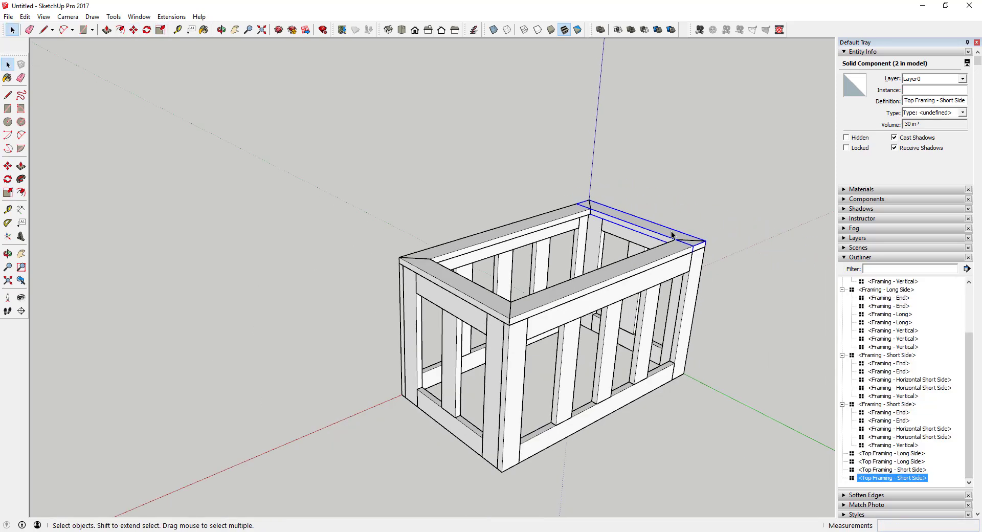
Select all four top rails and make them a group.
{"action": "left_click", "coordinate": [647, 264], "text": "shift"}
{"action": "left_click", "coordinate": [477, 302], "text": "shift"}
{"action": "left_click", "coordinate": [474, 241], "text": "shift"}
{"action": "right_click", "coordinate": [475, 241]}
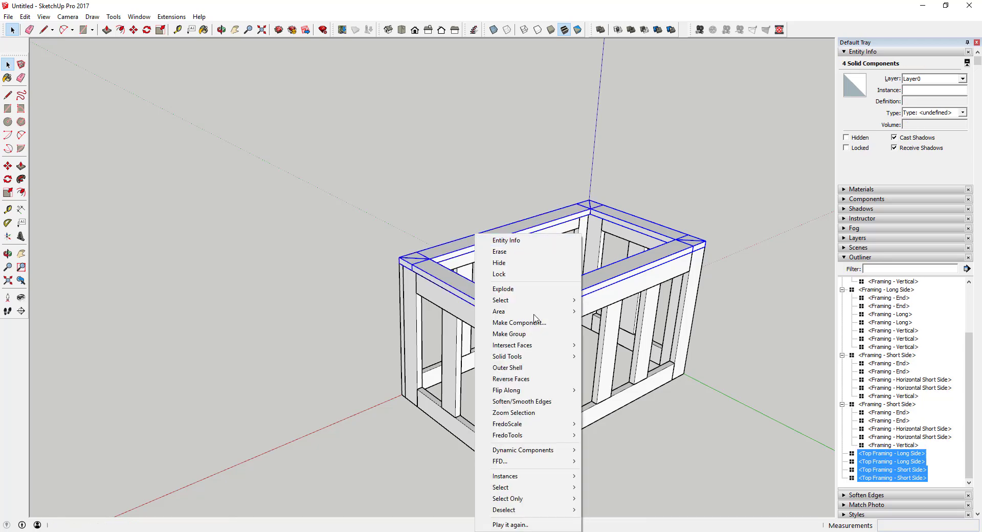
{"action": "left_click", "coordinate": [536, 334]}
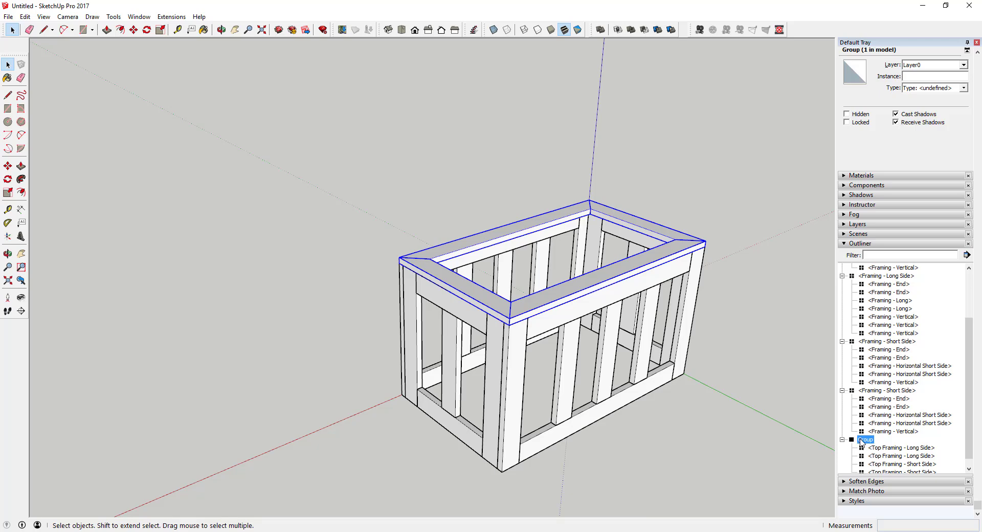
Collapse the four framing side nodes in the Outliner.
{"action": "left_click", "coordinate": [842, 390]}
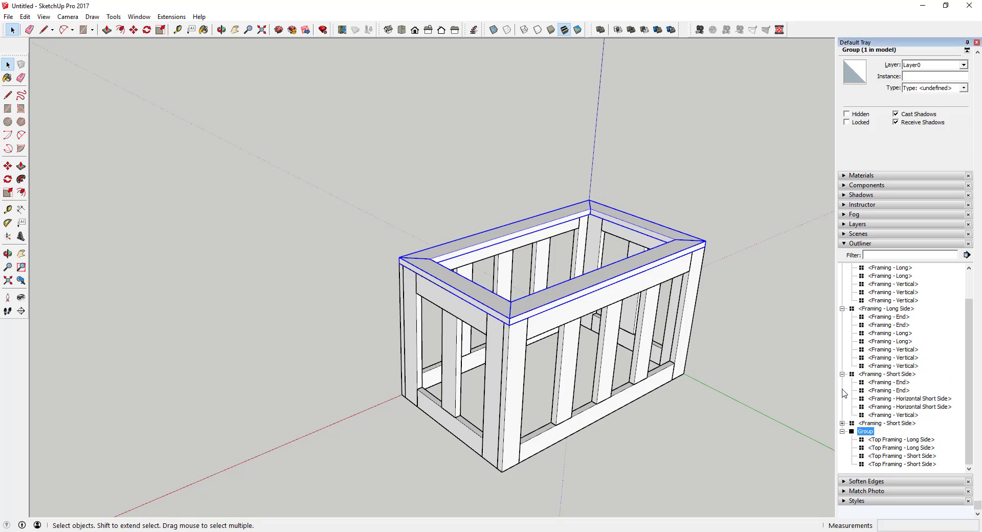
{"action": "left_click", "coordinate": [842, 379]}
{"action": "left_click", "coordinate": [842, 341]}
{"action": "left_click", "coordinate": [842, 275]}
{"action": "left_click", "coordinate": [680, 438]}
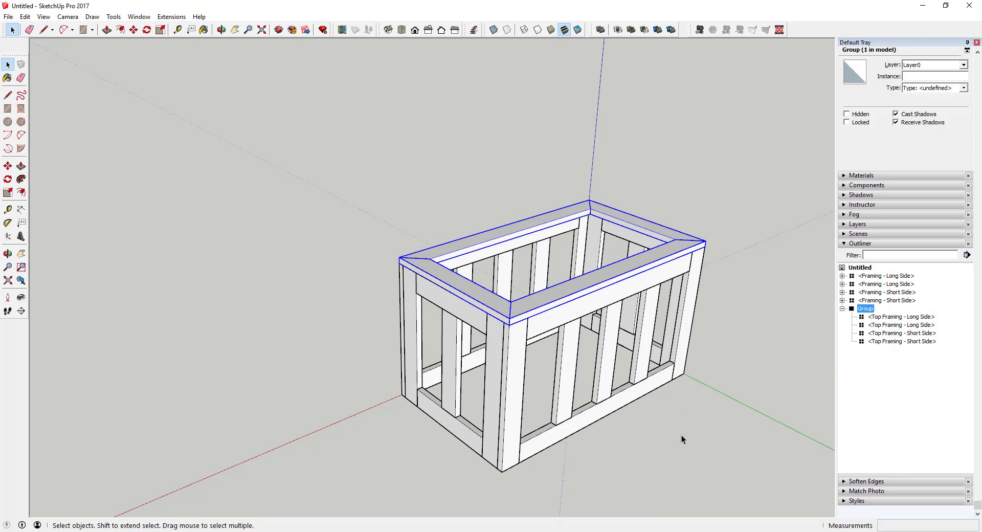
{"action": "middle_click_drag", "start_coordinate": [679, 438], "coordinate": [756, 338]}
Rename the new group to 'Top Framing'.
{"action": "left_click", "coordinate": [868, 310]}
{"action": "right_click", "coordinate": [868, 310]}
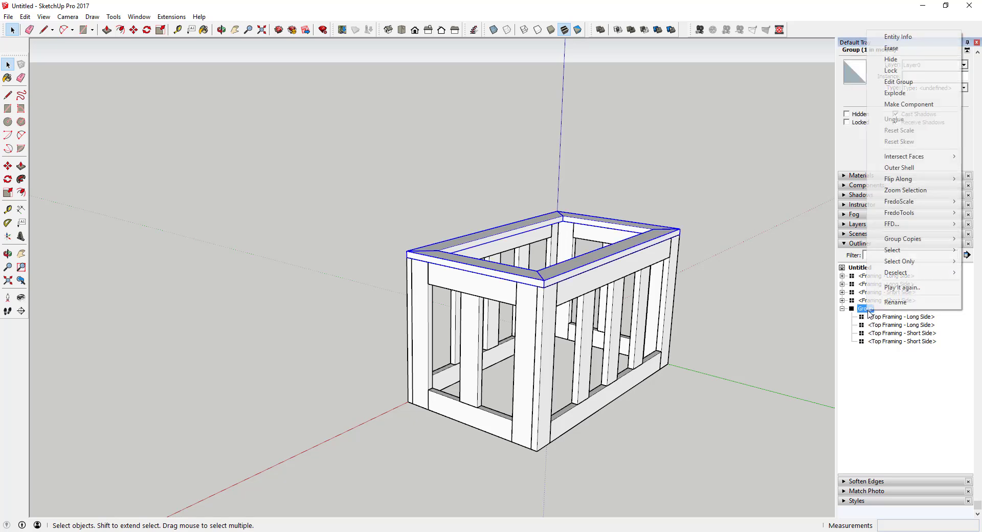
{"action": "left_click", "coordinate": [893, 301]}
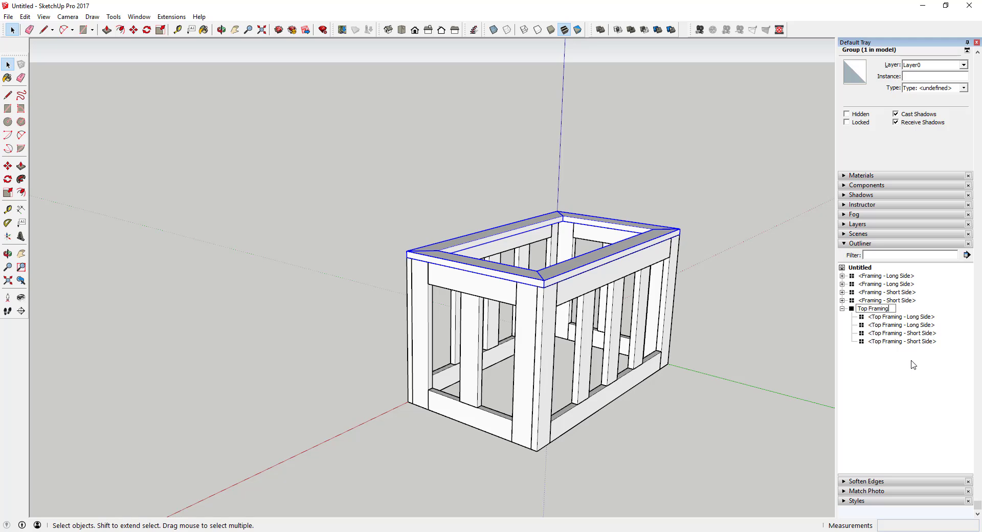
{"action": "key", "text": "Return"}
{"action": "left_click", "coordinate": [867, 368]}
{"action": "left_click", "coordinate": [526, 341]}
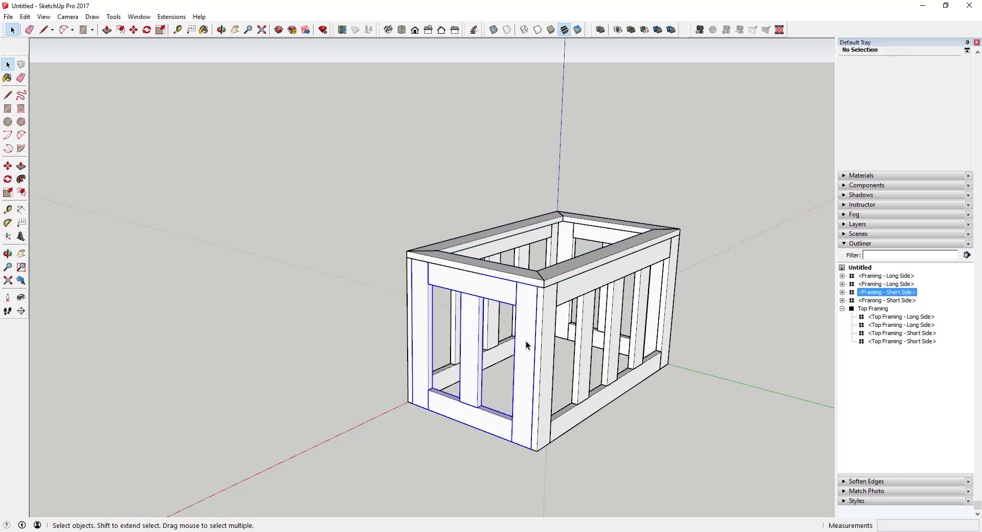
{"action": "left_click", "coordinate": [525, 279]}
{"action": "middle_click_drag", "start_coordinate": [525, 279], "coordinate": [660, 314]}
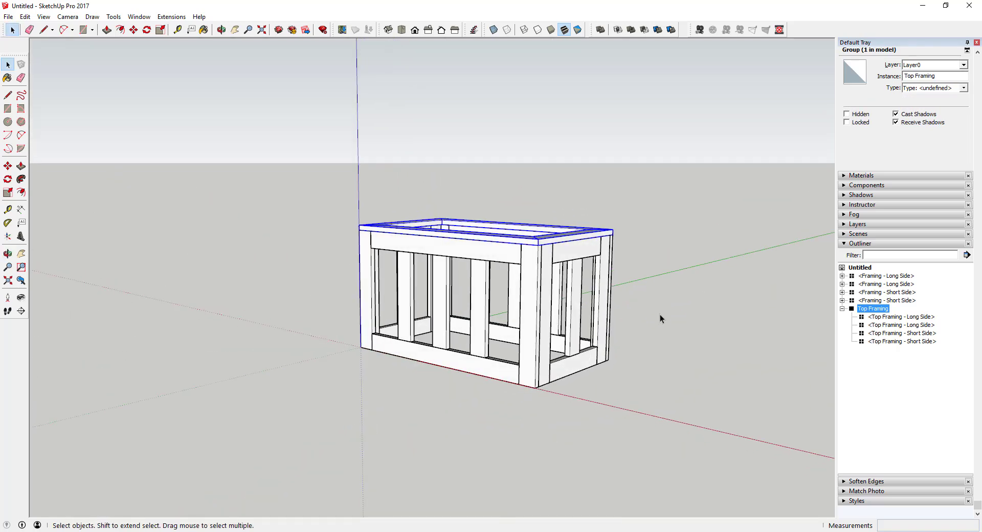
Push/Pull the crate's bottom face to make a 5/8" thick slab.
{"action": "middle_click_drag", "start_coordinate": [679, 357], "coordinate": [698, 229]}
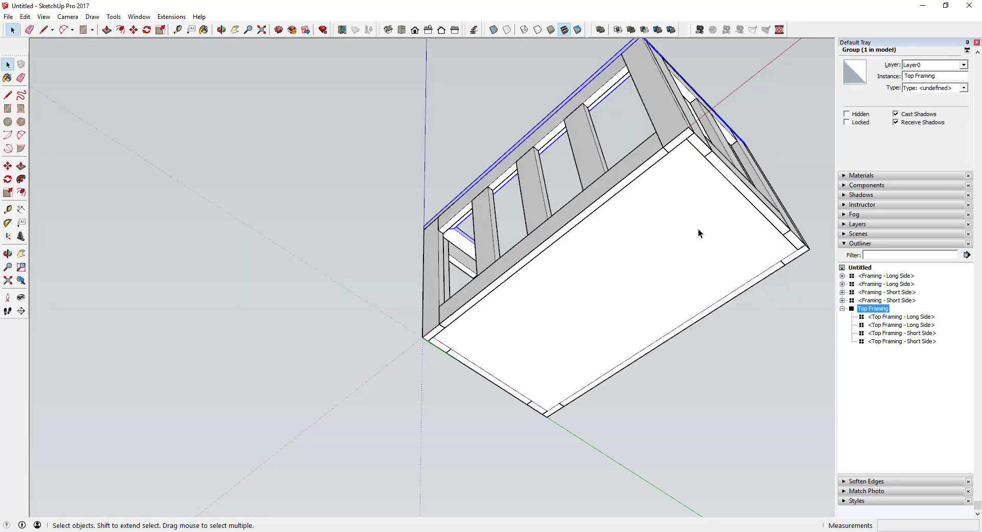
{"action": "key", "text": "p"}
{"action": "left_click_drag", "start_coordinate": [680, 237], "coordinate": [682, 244]}
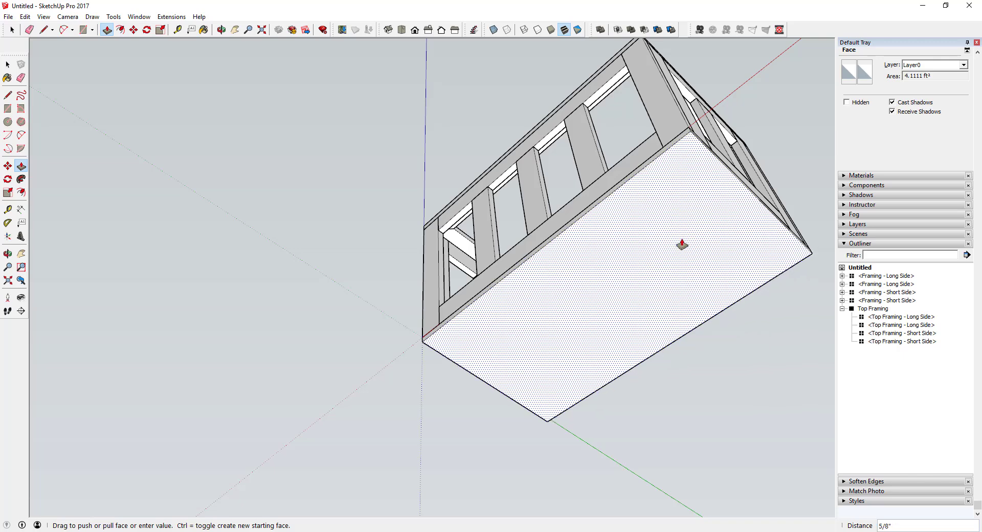
{"action": "left_click", "coordinate": [682, 244]}
{"action": "middle_click_drag", "start_coordinate": [677, 245], "coordinate": [667, 280]}
{"action": "key", "text": "space"}
Group the slab and rename the group 'Base' in the Outliner.
{"action": "triple_click", "coordinate": [667, 281]}
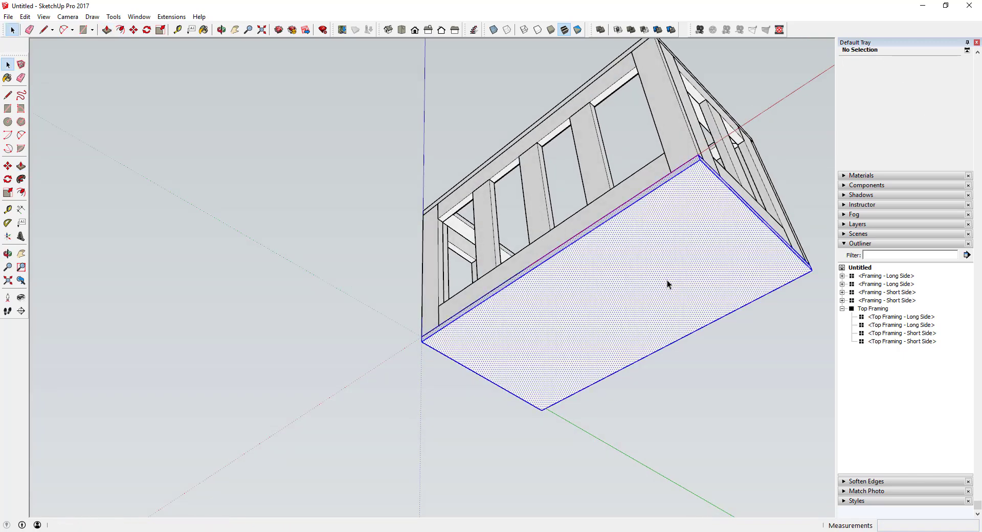
{"action": "right_click", "coordinate": [667, 281]}
{"action": "left_click", "coordinate": [685, 369]}
{"action": "right_click", "coordinate": [868, 308]}
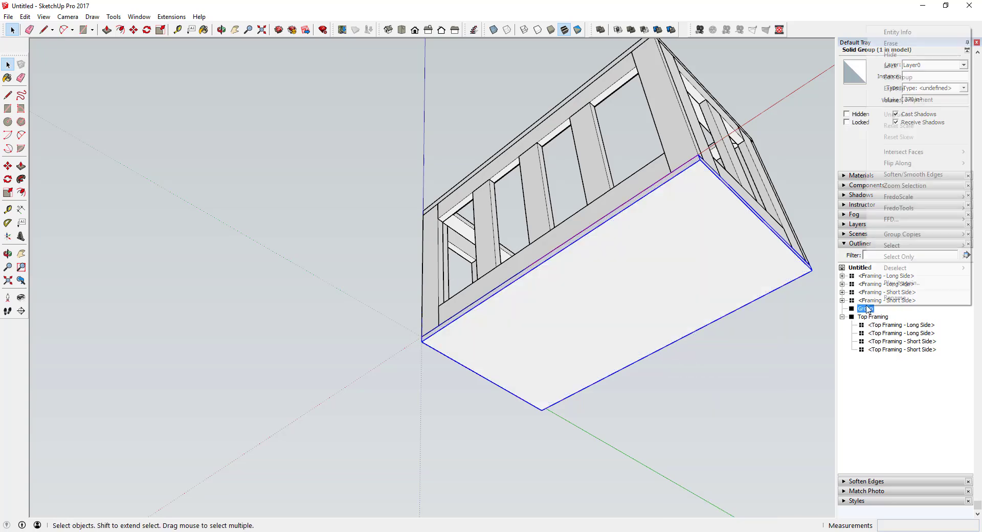
{"action": "left_click", "coordinate": [890, 298]}
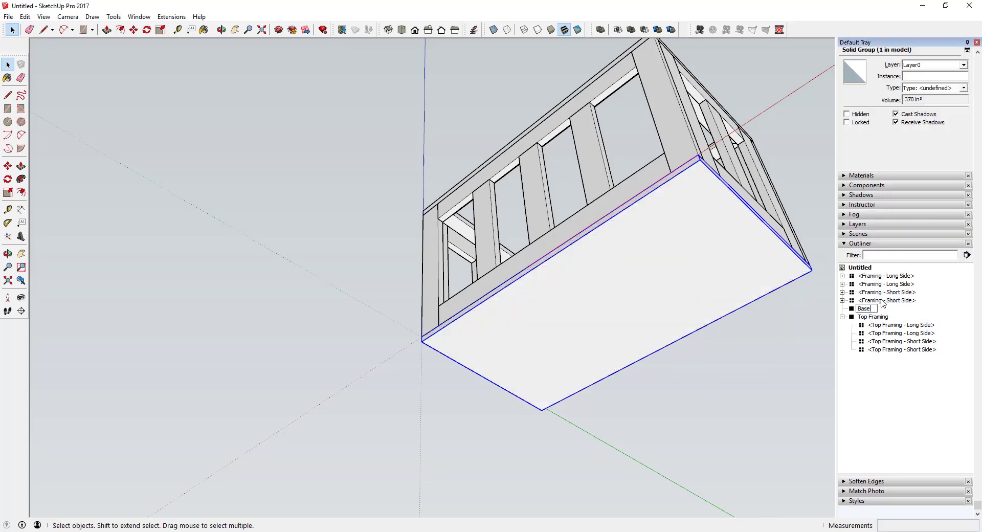
{"action": "middle_click_drag", "start_coordinate": [688, 225], "coordinate": [634, 348]}
{"action": "key", "text": "l"}
{"action": "left_click", "coordinate": [624, 350]}
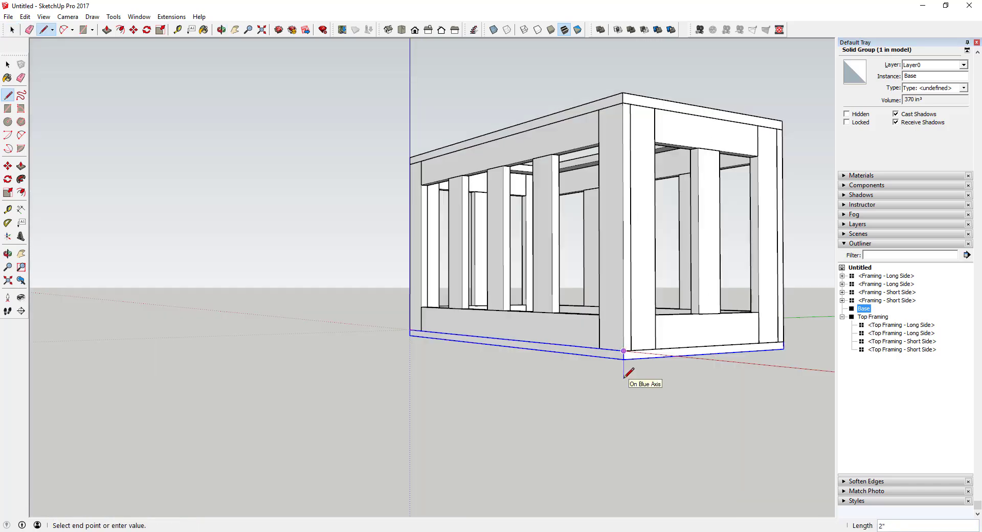
{"action": "key", "text": "space"}
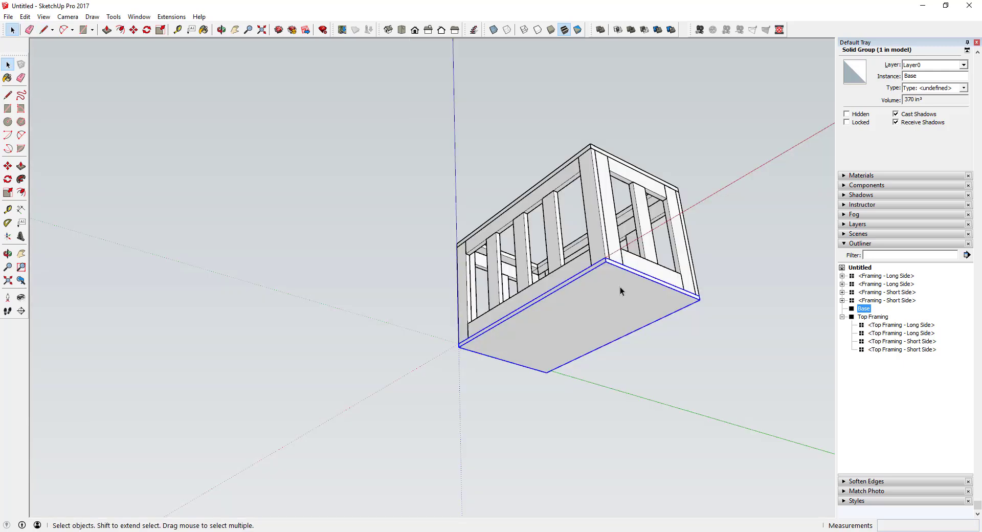
Inside the Base group, push each edge face flush with the framing.
{"action": "scroll", "coordinate": [620, 289], "scroll_direction": "up", "scroll_amount": 4}
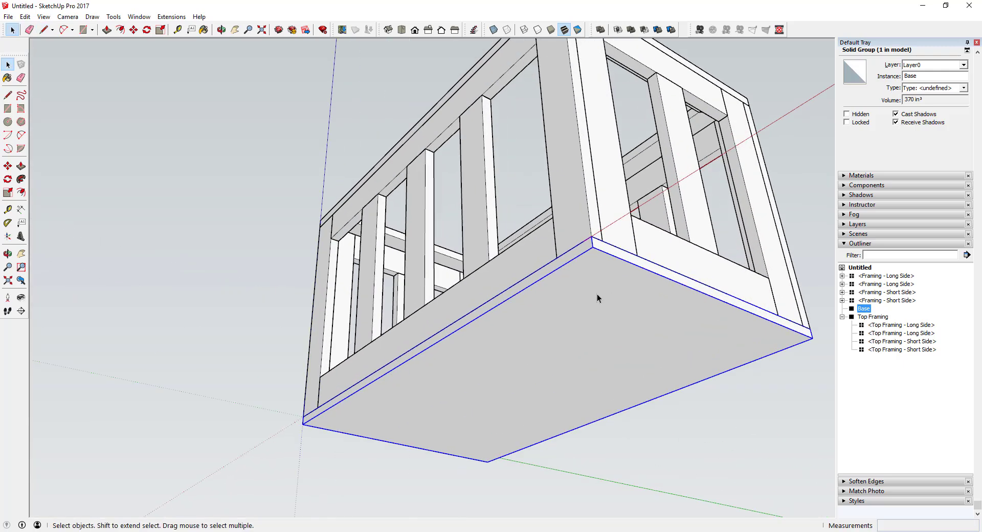
{"action": "double_click", "coordinate": [597, 293]}
{"action": "key", "text": "p"}
{"action": "left_click", "coordinate": [614, 271]}
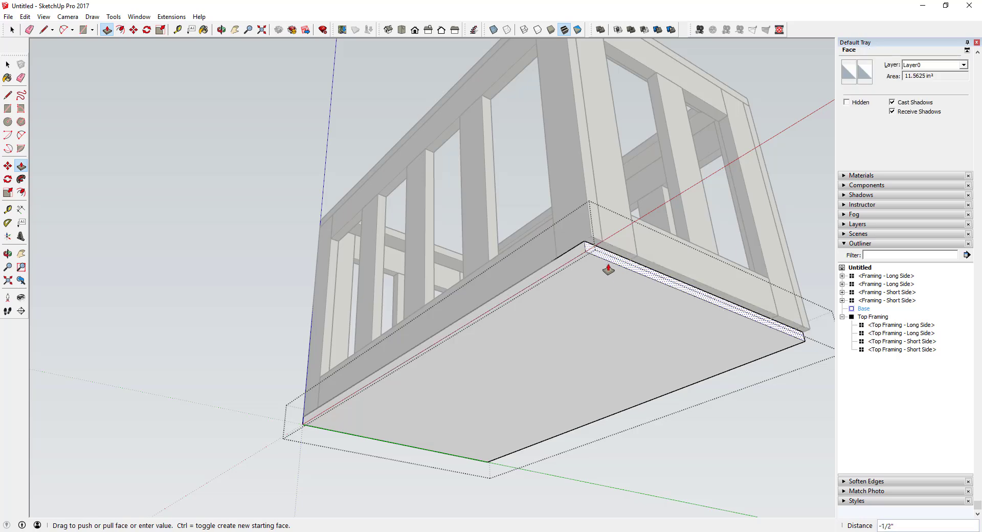
{"action": "left_click", "coordinate": [594, 312]}
{"action": "left_click", "coordinate": [604, 279]}
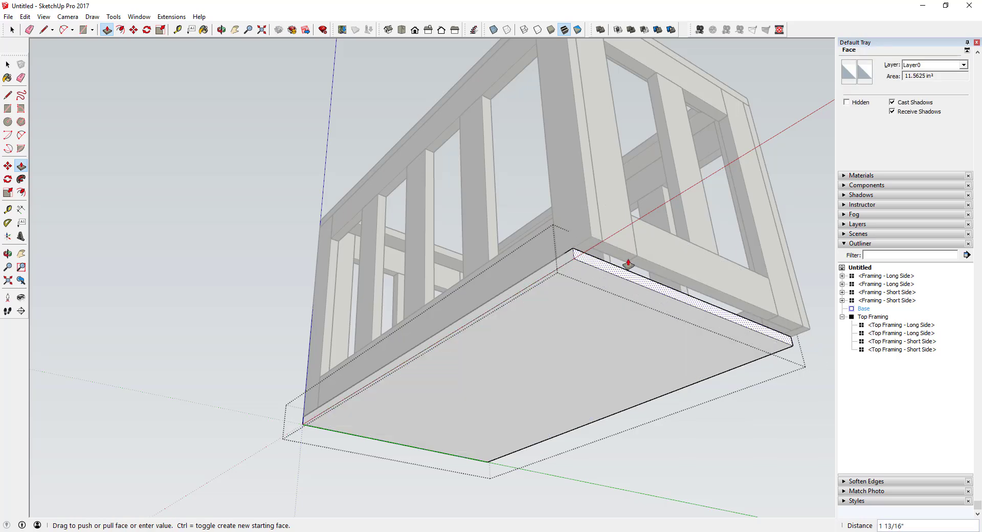
{"action": "left_click", "coordinate": [629, 265]}
{"action": "left_click", "coordinate": [571, 259]}
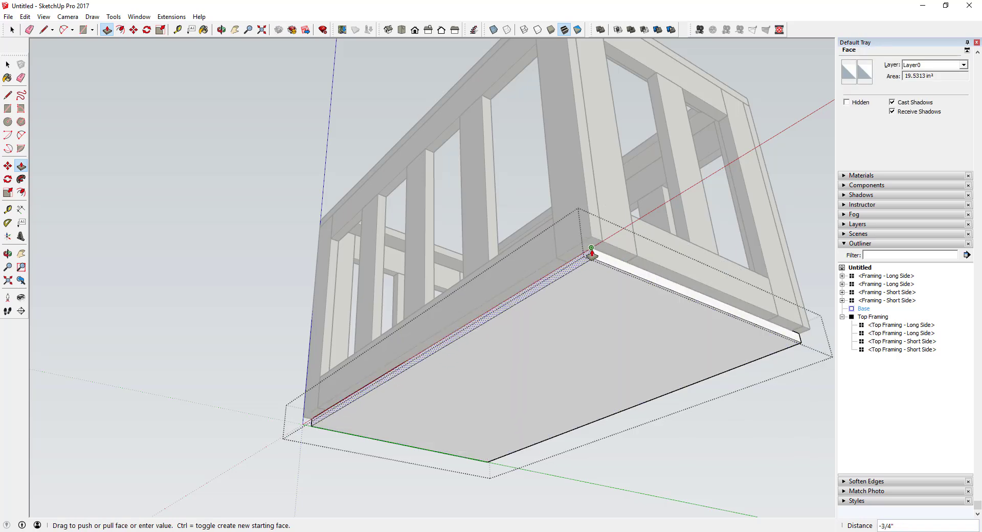
{"action": "left_click", "coordinate": [592, 254]}
{"action": "middle_click_drag", "start_coordinate": [399, 376], "coordinate": [936, 266]}
{"action": "left_click", "coordinate": [351, 314]}
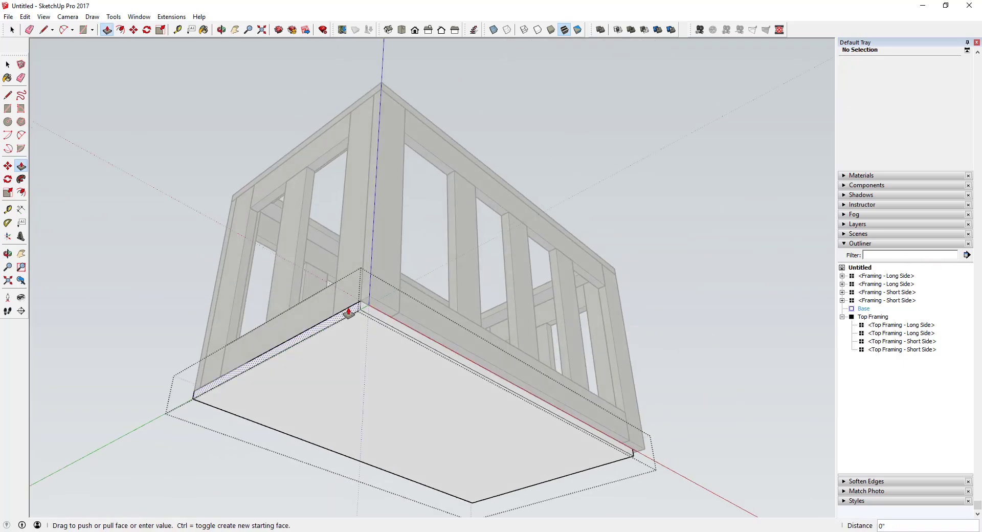
{"action": "left_click", "coordinate": [267, 344]}
{"action": "middle_click_drag", "start_coordinate": [267, 344], "coordinate": [574, 339]}
{"action": "left_click", "coordinate": [577, 342]}
{"action": "left_click", "coordinate": [595, 336]}
{"action": "key", "text": "space"}
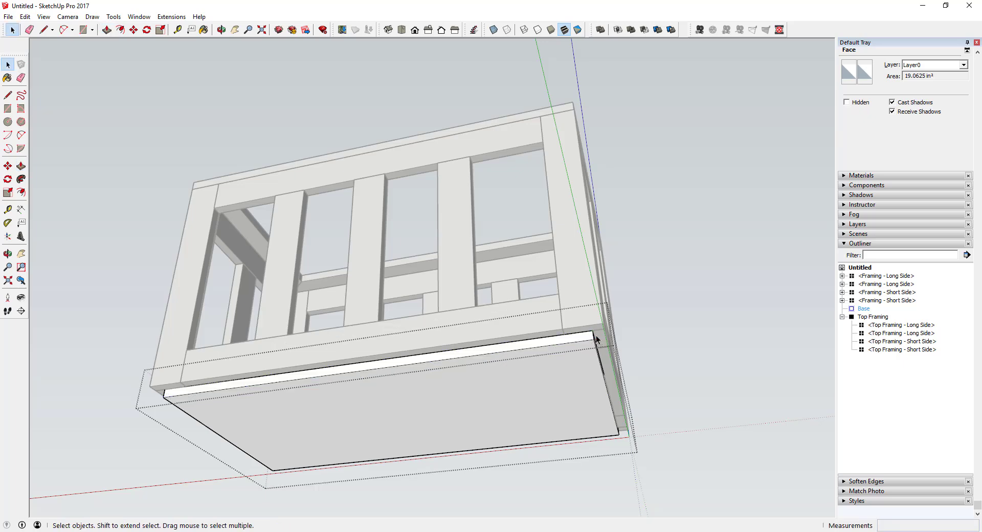
{"action": "left_click", "coordinate": [621, 363]}
Move the Base group 5/8" into its inset position within the bottom framing.
{"action": "left_click", "coordinate": [573, 369]}
{"action": "left_click", "coordinate": [577, 367]}
{"action": "key", "text": "m"}
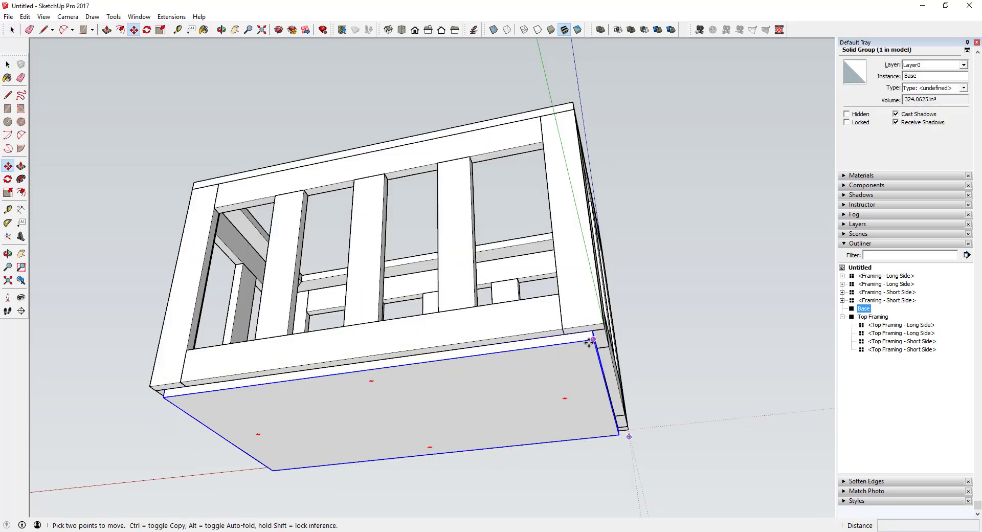
{"action": "left_click", "coordinate": [594, 340]}
{"action": "key", "text": "space"}
{"action": "middle_click_drag", "start_coordinate": [559, 297], "coordinate": [468, 339]}
{"action": "key", "text": "space"}
{"action": "scroll", "coordinate": [491, 358], "scroll_direction": "down", "scroll_amount": 1}
{"action": "scroll", "coordinate": [518, 375], "scroll_direction": "down", "scroll_amount": 2}
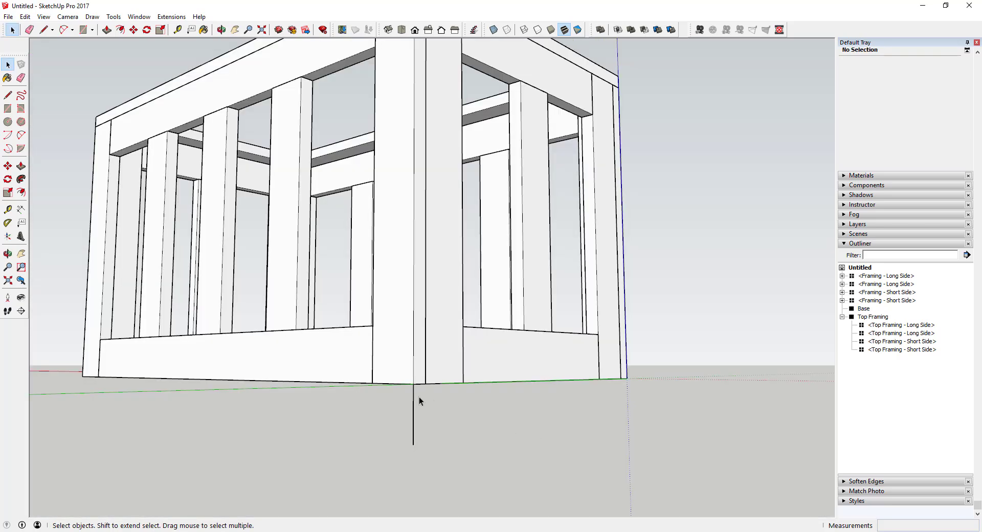
Draw a rectangular skirt face hanging down from the crate's bottom edge.
{"action": "key", "text": "l"}
{"action": "left_click", "coordinate": [413, 444]}
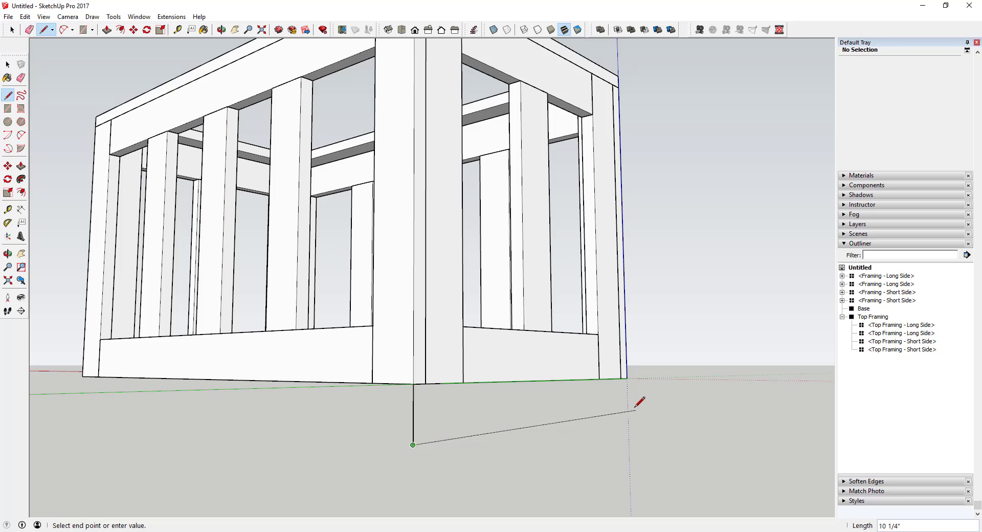
{"action": "left_click", "coordinate": [627, 378]}
{"action": "left_click", "coordinate": [628, 379]}
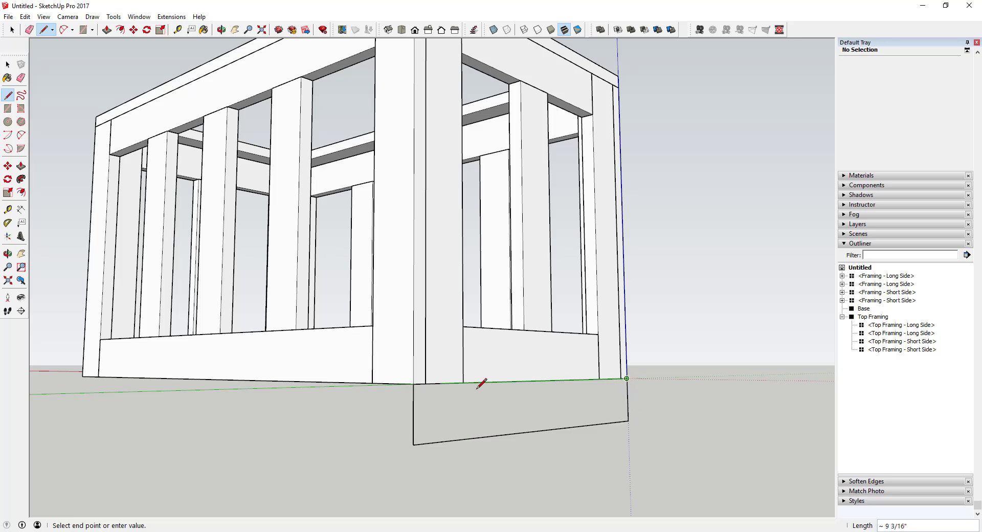
{"action": "left_click", "coordinate": [413, 384]}
{"action": "key", "text": "space"}
Push/Pull the skirt face out to 3/4" thick.
{"action": "key", "text": "p"}
{"action": "middle_click_drag", "start_coordinate": [483, 409], "coordinate": [486, 412]}
{"action": "left_click", "coordinate": [548, 423]}
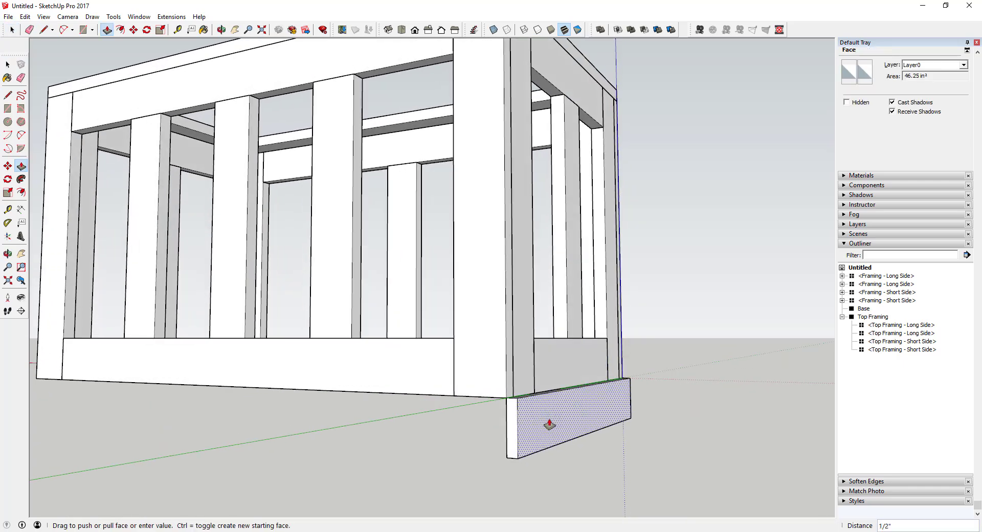
{"action": "key", "text": "Return"}
{"action": "key", "text": "space"}
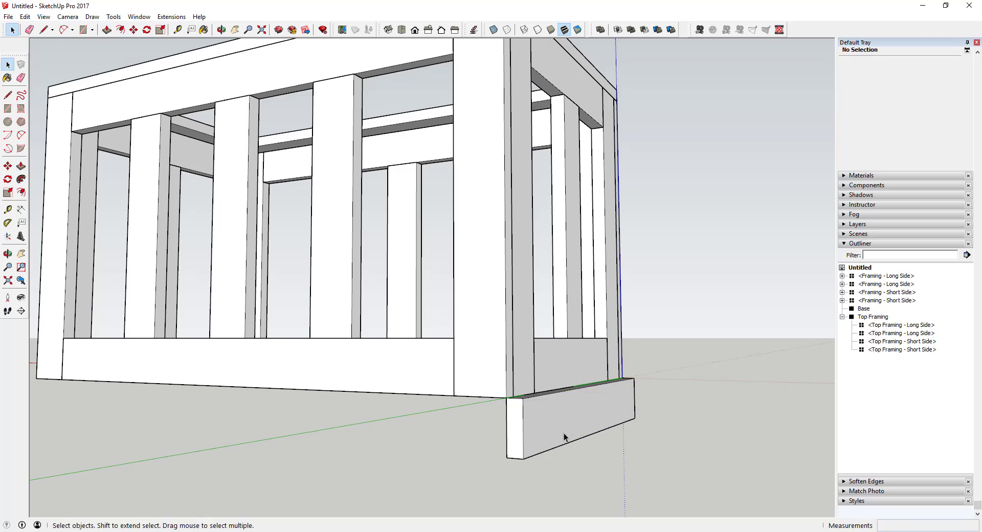
{"action": "middle_click_drag", "start_coordinate": [564, 436], "coordinate": [471, 438]}
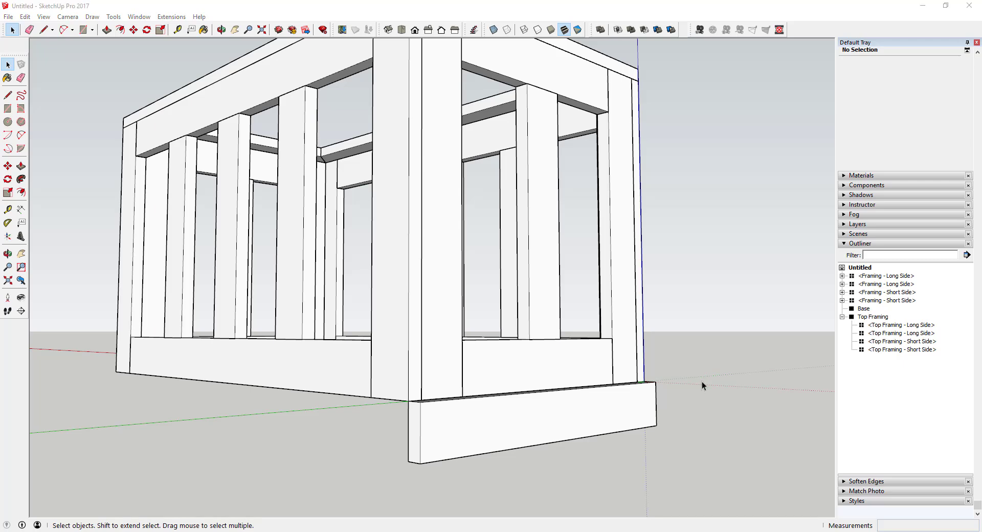
{"action": "scroll", "coordinate": [452, 459], "scroll_direction": "up", "scroll_amount": 3}
{"action": "scroll", "coordinate": [444, 451], "scroll_direction": "down", "scroll_amount": 2}
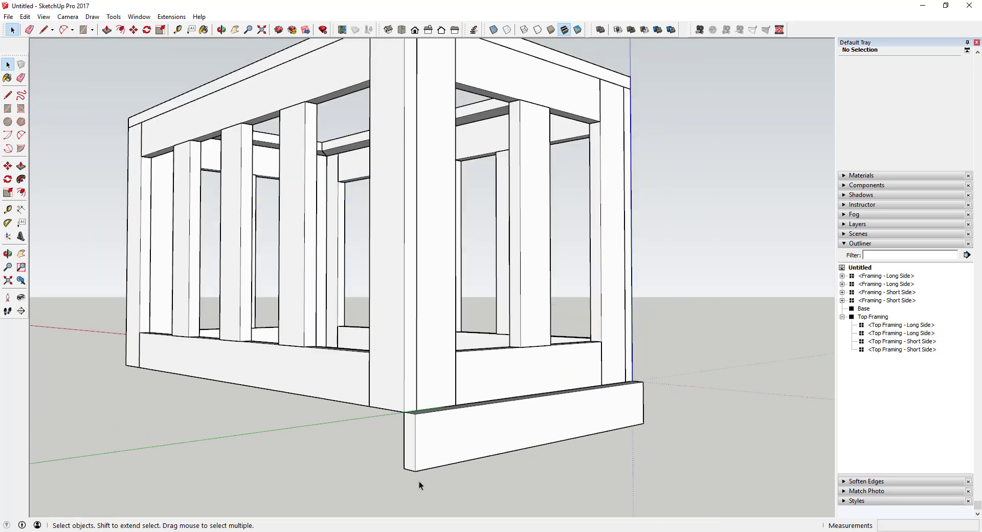
{"action": "scroll", "coordinate": [419, 481], "scroll_direction": "up", "scroll_amount": 3}
Draw short vertical marks 2.5" in from each bottom corner of the skirt.
{"action": "key", "text": "l"}
{"action": "left_click", "coordinate": [410, 462]}
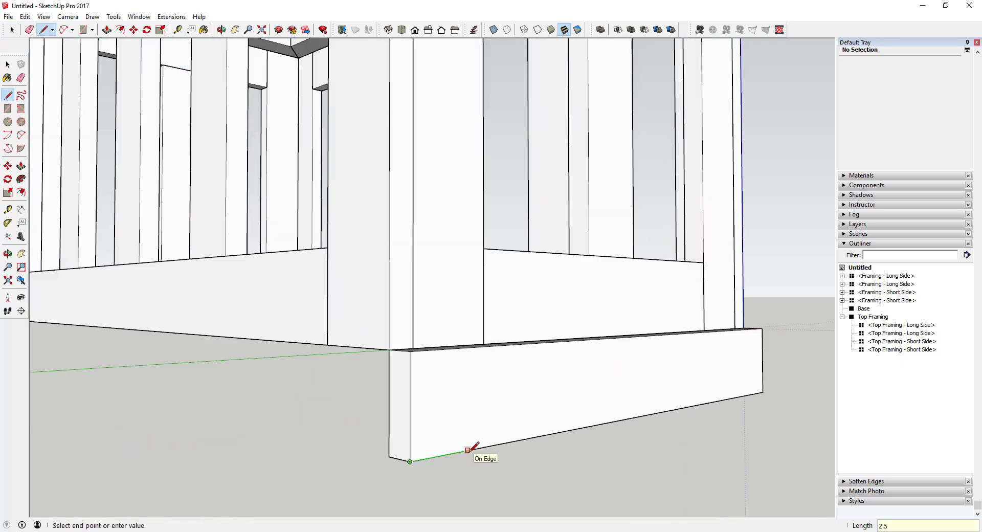
{"action": "key", "text": "Escape"}
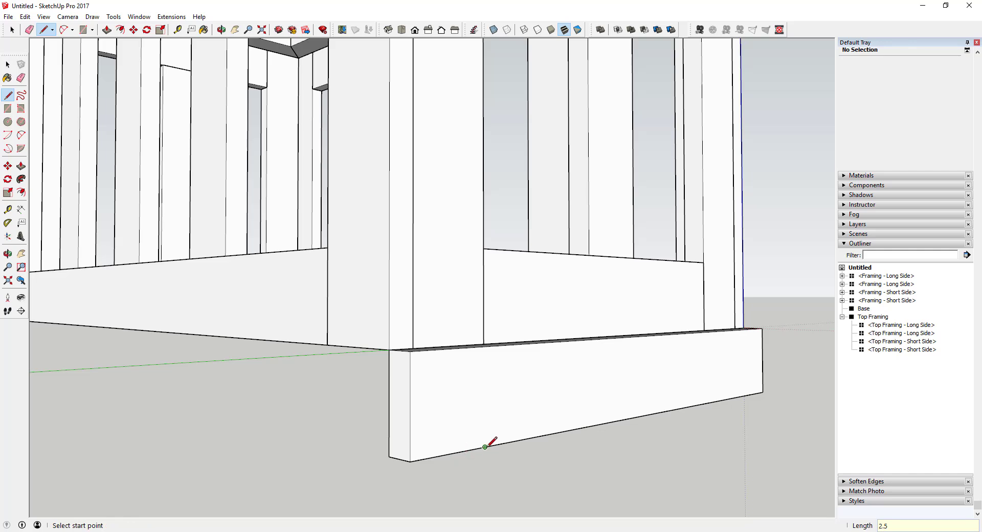
{"action": "left_click", "coordinate": [485, 447]}
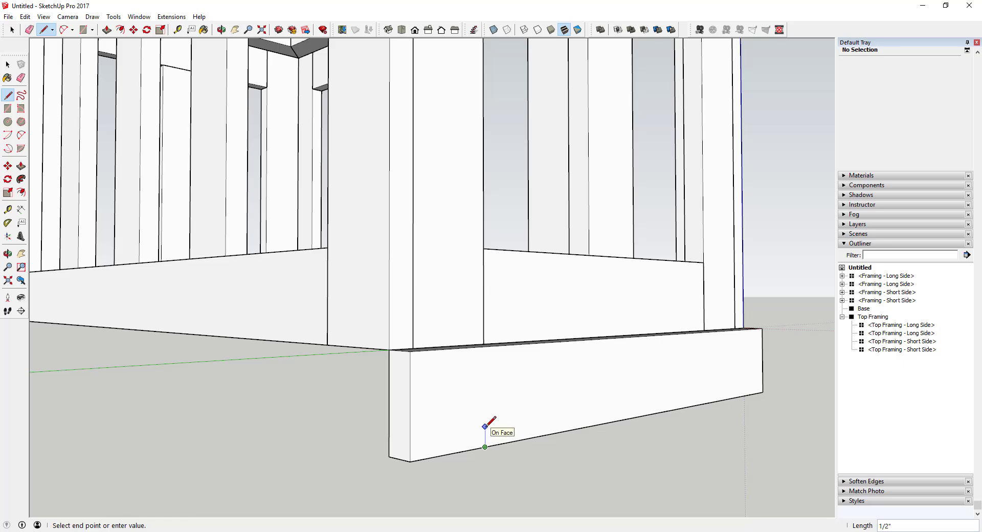
{"action": "left_click", "coordinate": [485, 426]}
{"action": "key", "text": "space"}
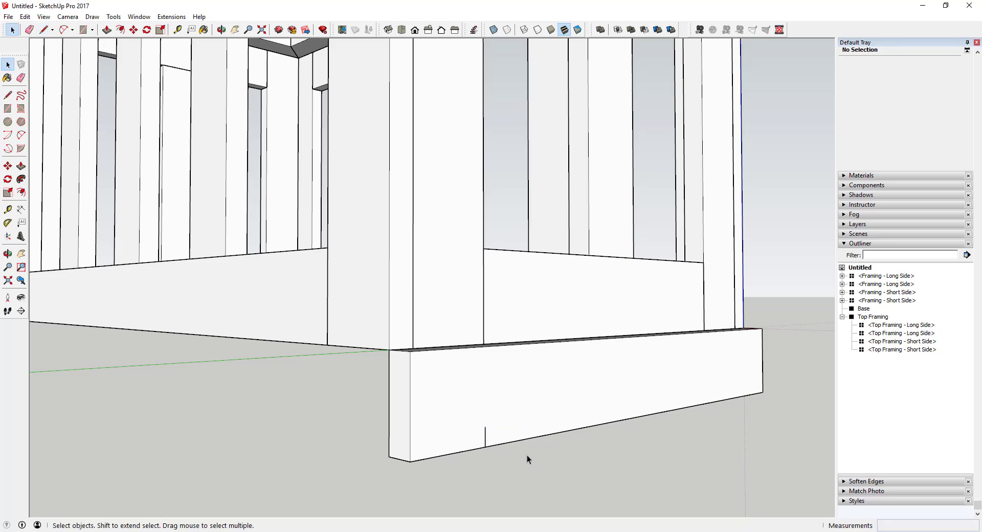
{"action": "middle_click_drag", "start_coordinate": [527, 459], "coordinate": [643, 453]}
{"action": "key", "text": "l"}
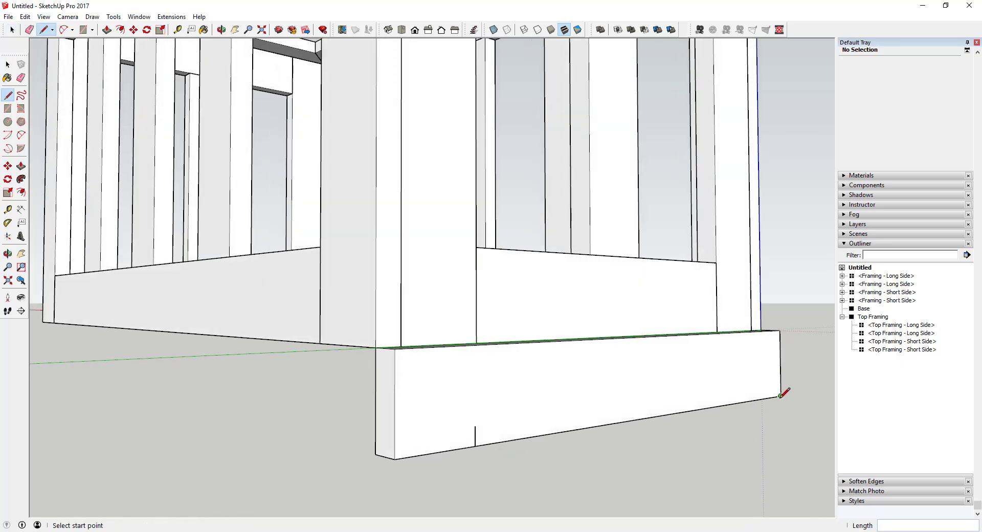
{"action": "left_click", "coordinate": [781, 395]}
{"action": "key", "text": "Escape"}
{"action": "left_click", "coordinate": [748, 401]}
{"action": "key", "text": "space"}
Start a 2-Point Arc between the tops of the two marks.
{"action": "key", "text": "a"}
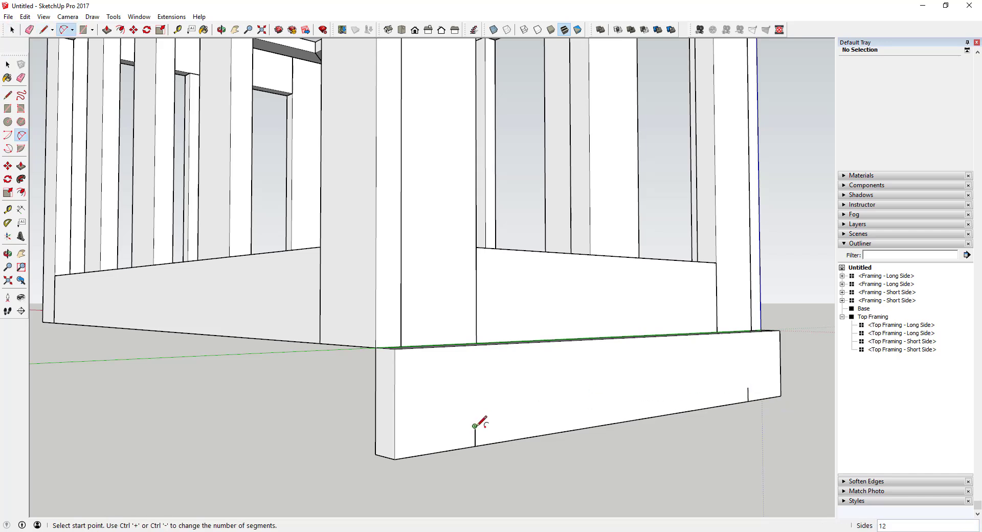
{"action": "left_click", "coordinate": [475, 426]}
{"action": "left_click", "coordinate": [748, 387]}
{"action": "left_click", "coordinate": [726, 383]}
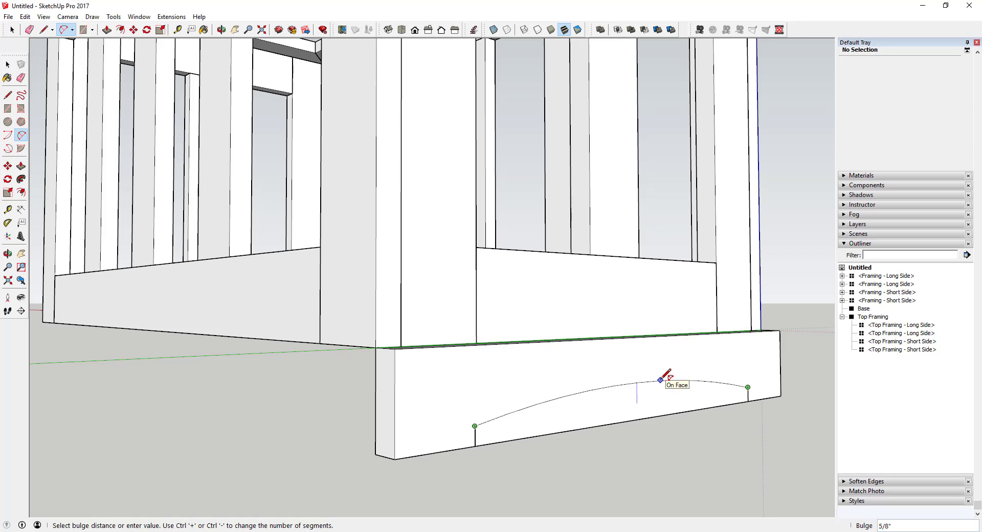
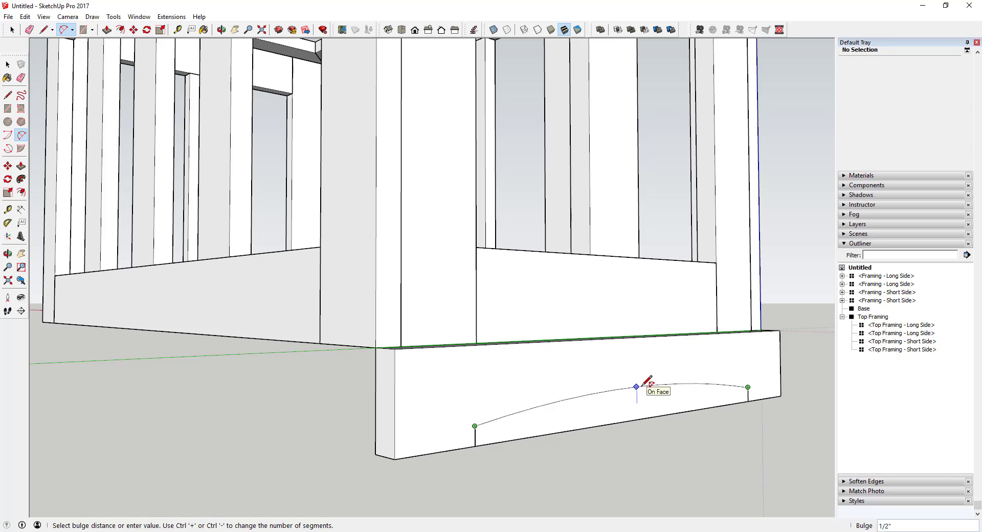
Complete the 2-Point Arc between the marks with a 1/2" bulge.
{"action": "left_click", "coordinate": [641, 386]}
{"action": "key", "text": "space"}
{"action": "middle_click_drag", "start_coordinate": [620, 415], "coordinate": [680, 407]}
Push/Pull the face under the arc 3/4" through the board to cut the arch.
{"action": "key", "text": "p"}
{"action": "left_click", "coordinate": [653, 407]}
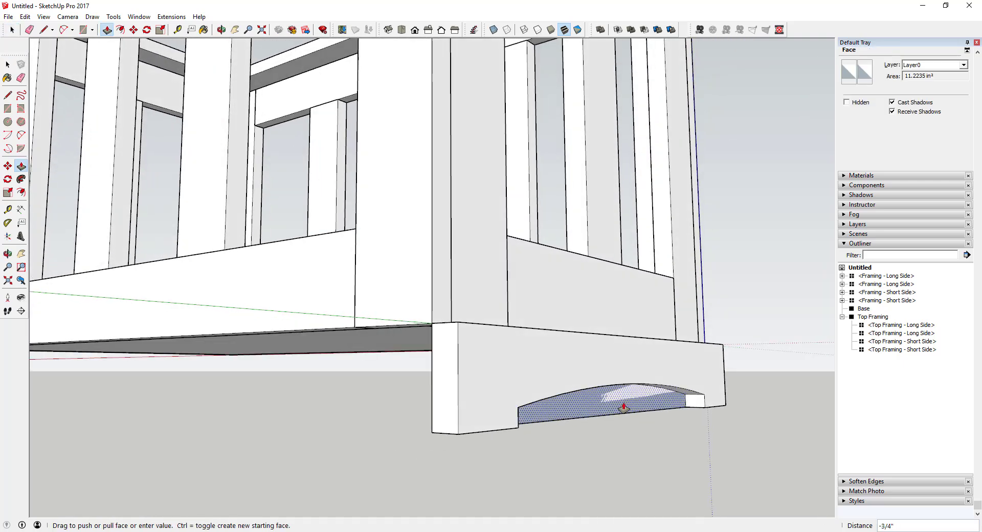
{"action": "left_click", "coordinate": [624, 408]}
{"action": "middle_click_drag", "start_coordinate": [642, 395], "coordinate": [608, 435]}
{"action": "key", "text": "space"}
{"action": "left_click", "coordinate": [495, 392]}
{"action": "scroll", "coordinate": [496, 392], "scroll_direction": "up", "scroll_amount": 3}
{"action": "left_click", "coordinate": [505, 391]}
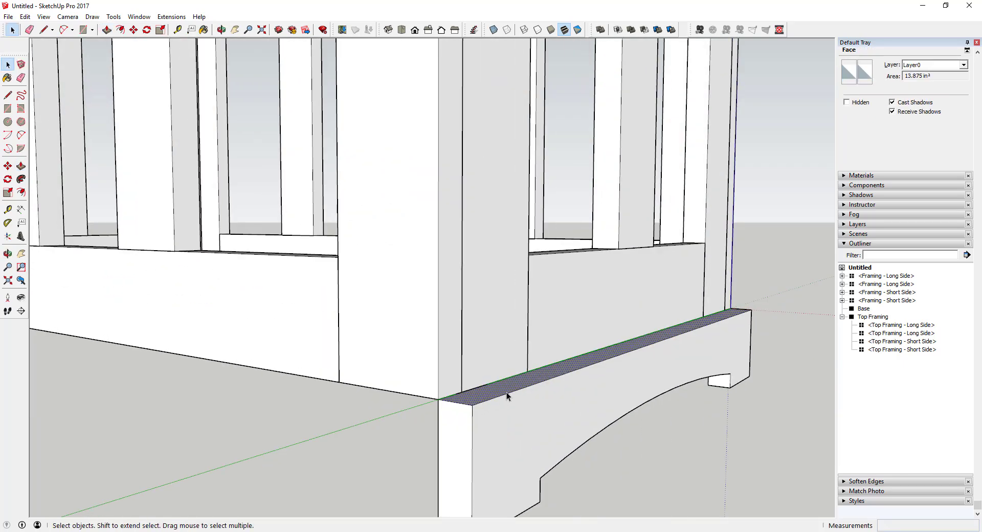
Make the whole arched short board a component named 'Base - Short Side'.
{"action": "middle_click_drag", "start_coordinate": [517, 390], "coordinate": [602, 438]}
{"action": "scroll", "coordinate": [587, 397], "scroll_direction": "down", "scroll_amount": 5}
{"action": "left_click", "coordinate": [603, 437]}
{"action": "scroll", "coordinate": [604, 410], "scroll_direction": "up", "scroll_amount": 4}
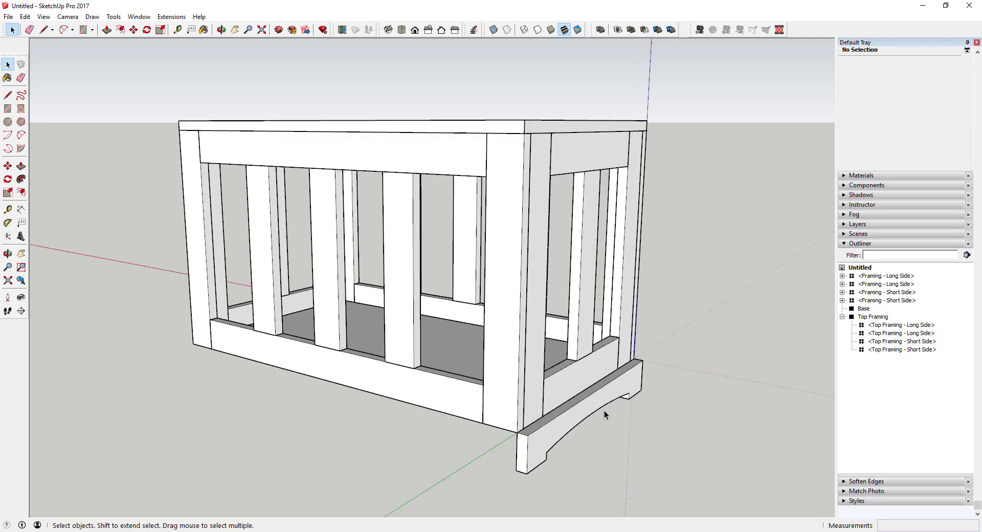
{"action": "triple_click", "coordinate": [599, 391]}
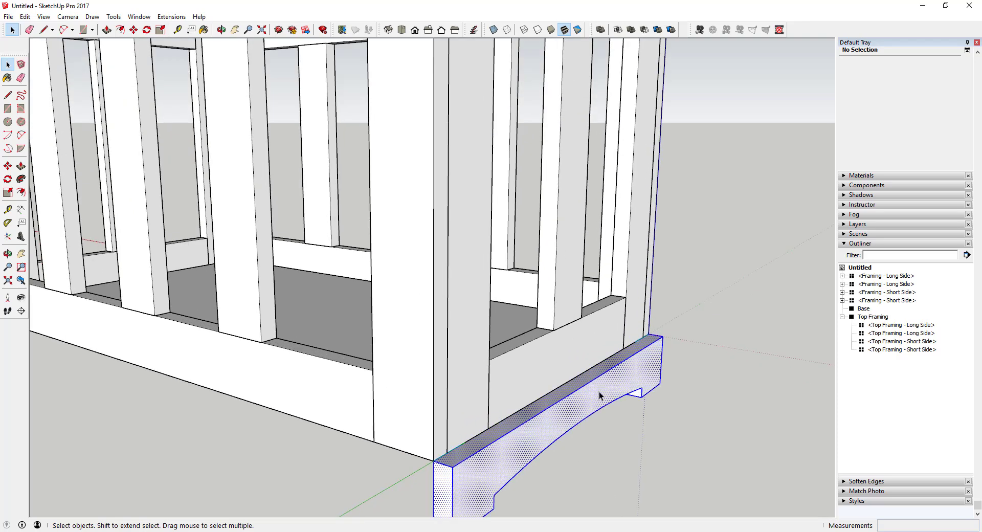
{"action": "right_click", "coordinate": [600, 391]}
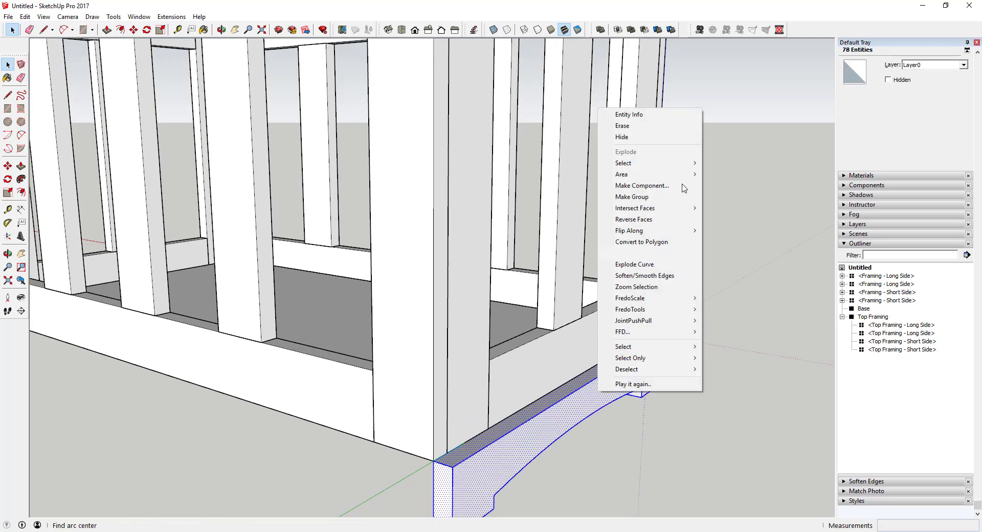
{"action": "left_click", "coordinate": [646, 187]}
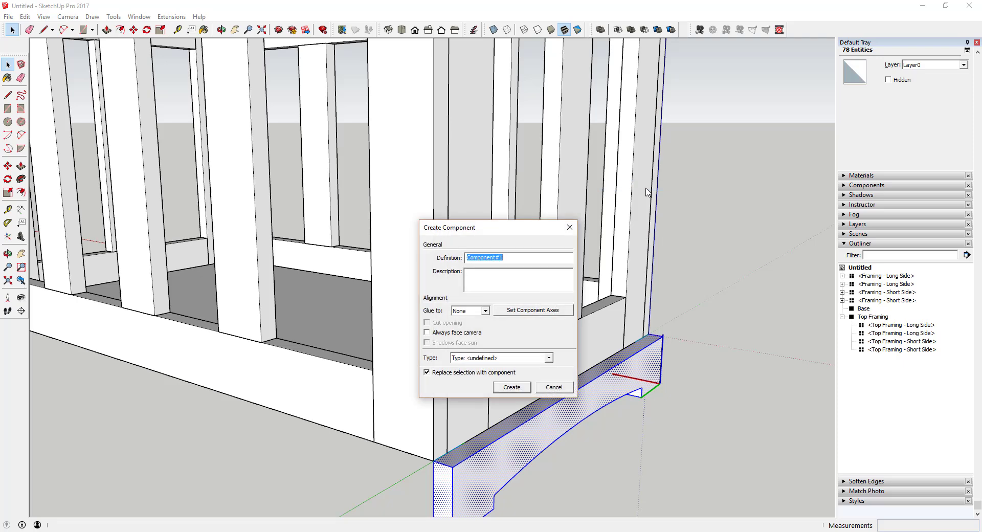
{"action": "type", "text": "Base - Short Side"}
{"action": "key", "text": "Return"}
{"action": "middle_click_drag", "start_coordinate": [577, 208], "coordinate": [501, 275]}
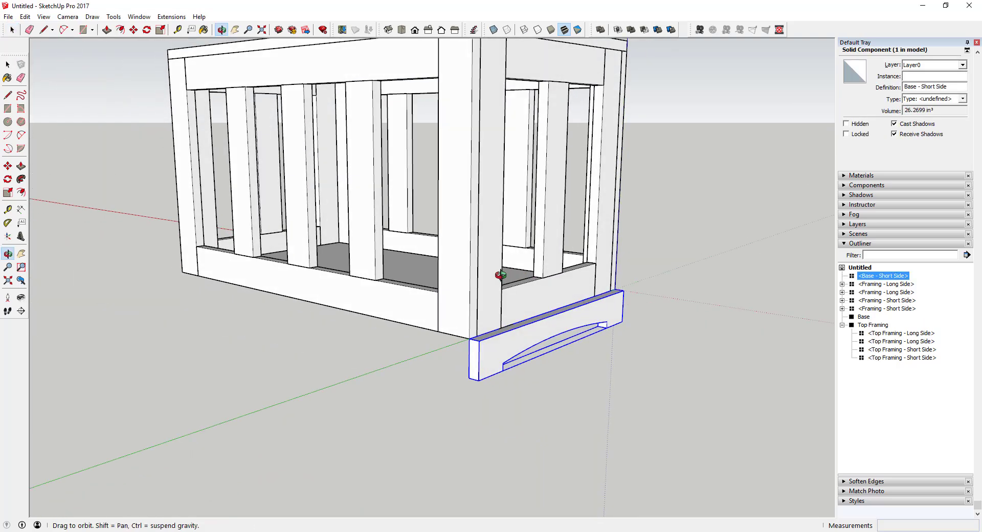
{"action": "scroll", "coordinate": [456, 371], "scroll_direction": "up", "scroll_amount": 3}
{"action": "middle_click_drag", "start_coordinate": [480, 362], "coordinate": [683, 286]}
Draw the long board's end profile at the short base piece's bottom corner.
{"action": "key", "text": "l"}
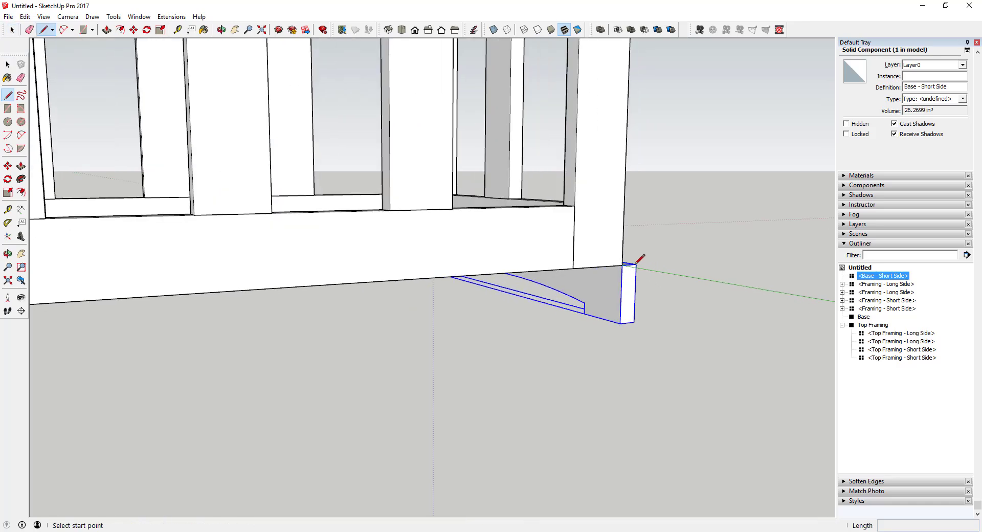
{"action": "middle_click_drag", "start_coordinate": [627, 265], "coordinate": [660, 319]}
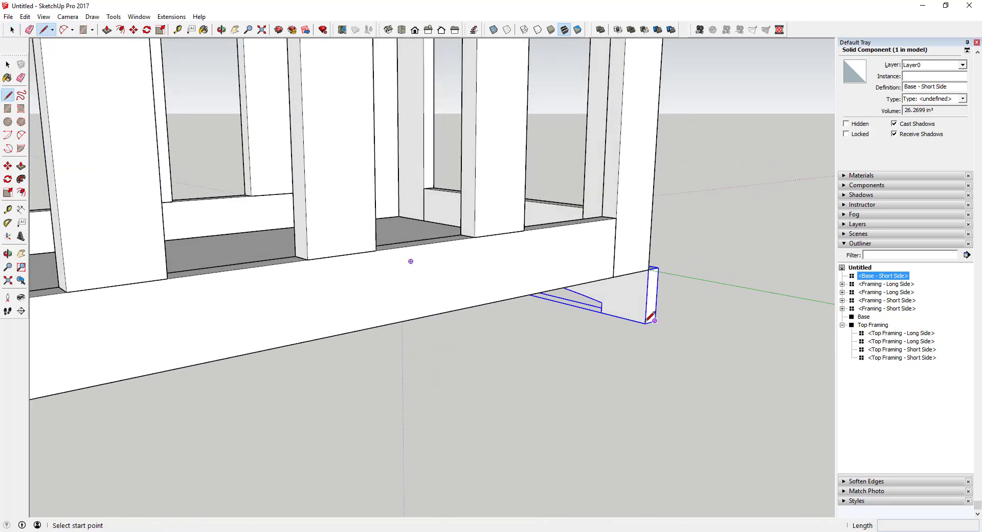
{"action": "left_click", "coordinate": [646, 323]}
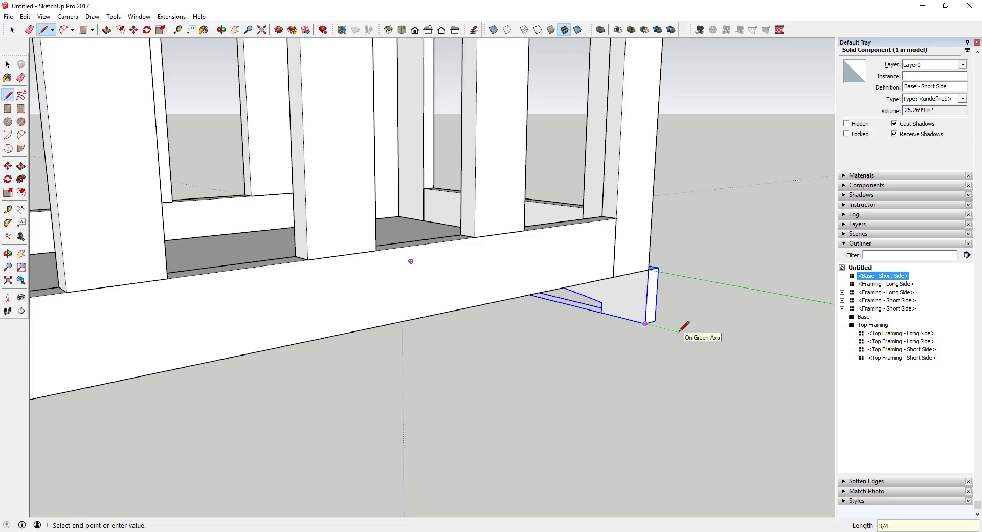
{"action": "left_click", "coordinate": [659, 327]}
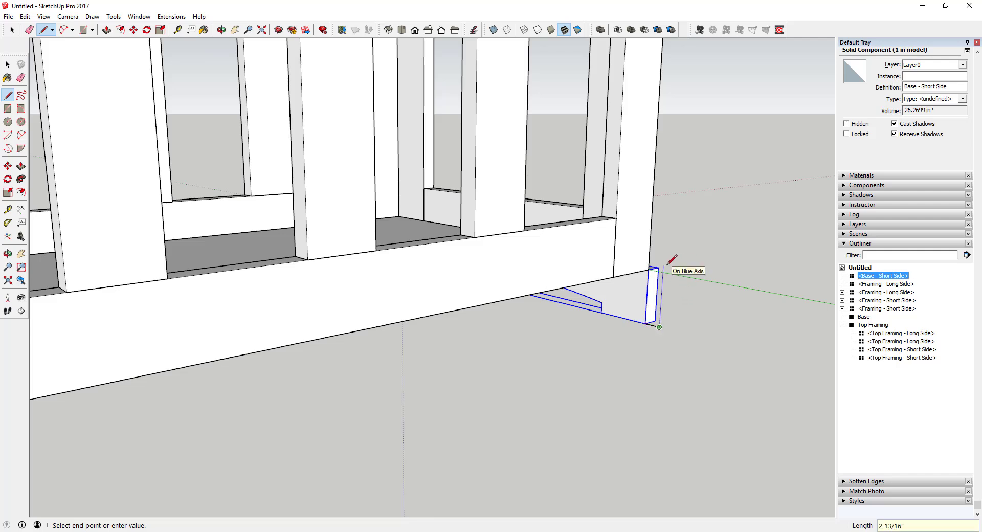
{"action": "left_click", "coordinate": [666, 265]}
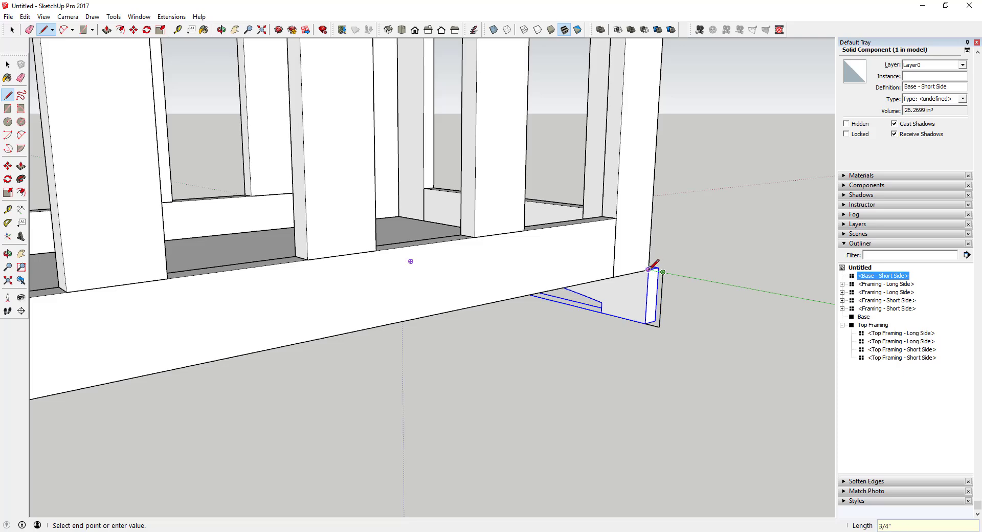
{"action": "left_click", "coordinate": [646, 323]}
{"action": "key", "text": "space"}
Push/Pull the profile along the full length of the crate's long side.
{"action": "key", "text": "p"}
{"action": "left_click", "coordinate": [653, 307]}
{"action": "scroll", "coordinate": [628, 302], "scroll_direction": "down", "scroll_amount": 3}
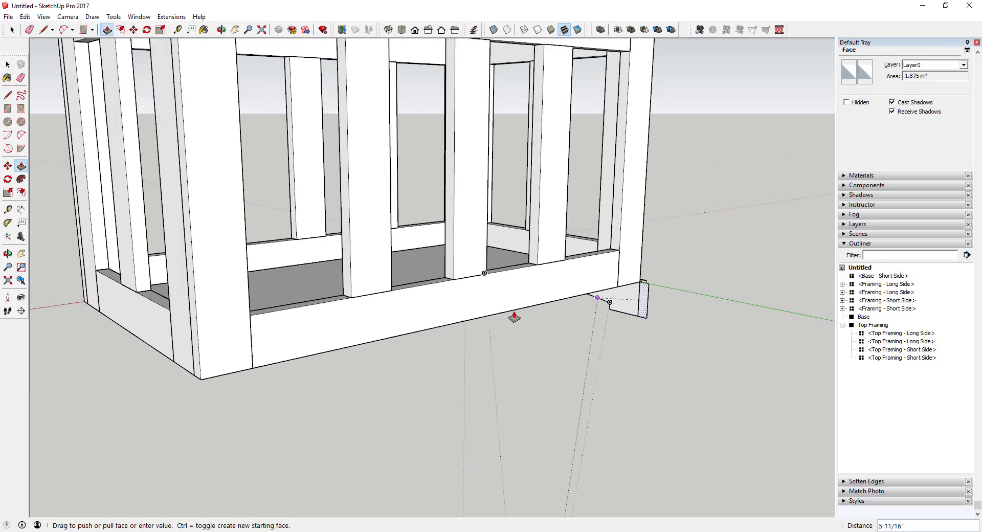
{"action": "middle_click_drag", "start_coordinate": [367, 382], "coordinate": [597, 322]}
{"action": "scroll", "coordinate": [401, 351], "scroll_direction": "up", "scroll_amount": 8}
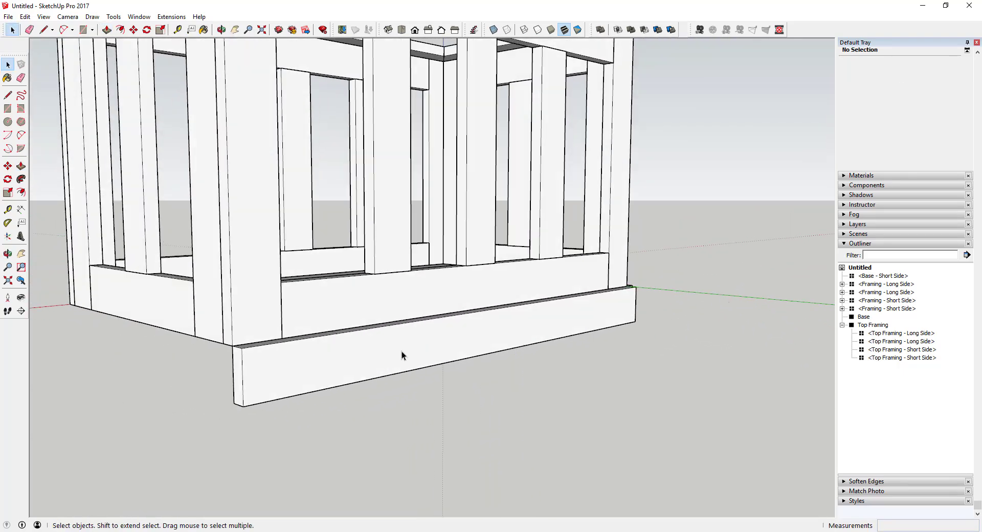
Draw 1/2" vertical marks near each end of the long board's bottom edge.
{"action": "key", "text": "l"}
{"action": "left_click", "coordinate": [187, 413]}
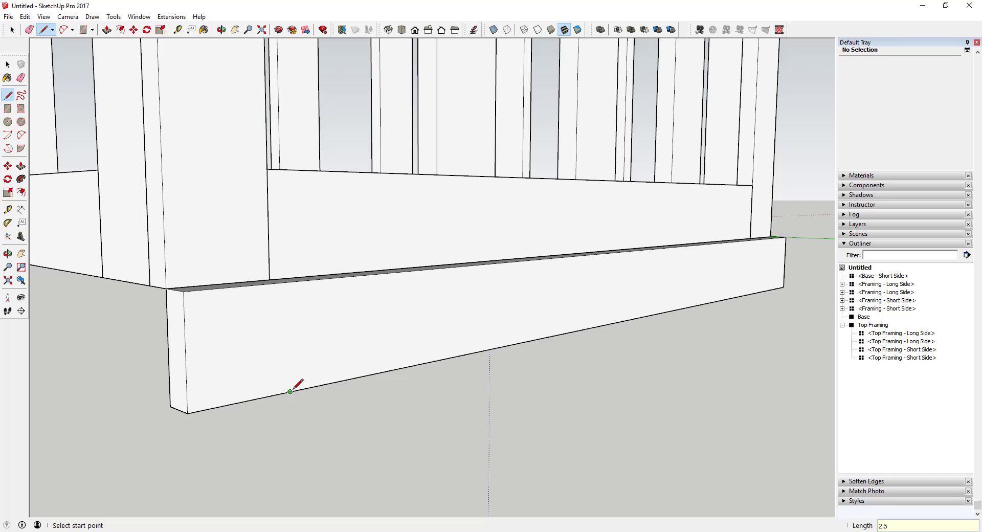
{"action": "left_click", "coordinate": [299, 363]}
{"action": "key", "text": "space"}
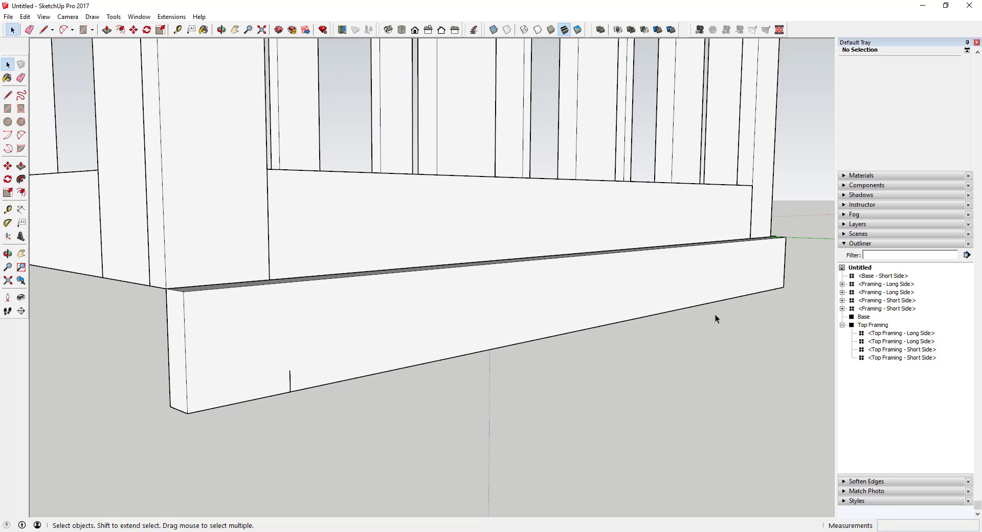
{"action": "key", "text": "l"}
{"action": "left_click", "coordinate": [784, 286]}
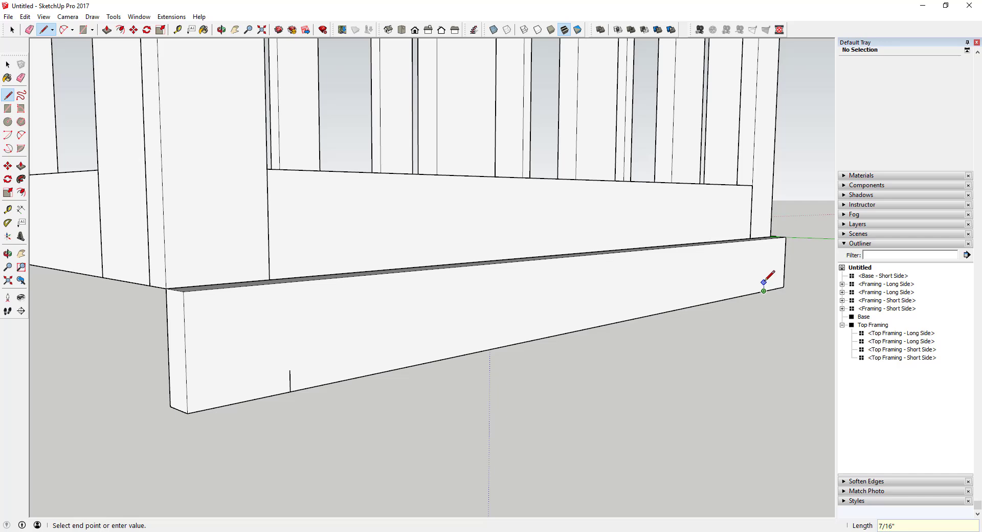
{"action": "type", "text": ".5"}
{"action": "key", "text": "Return"}
{"action": "key", "text": "space"}
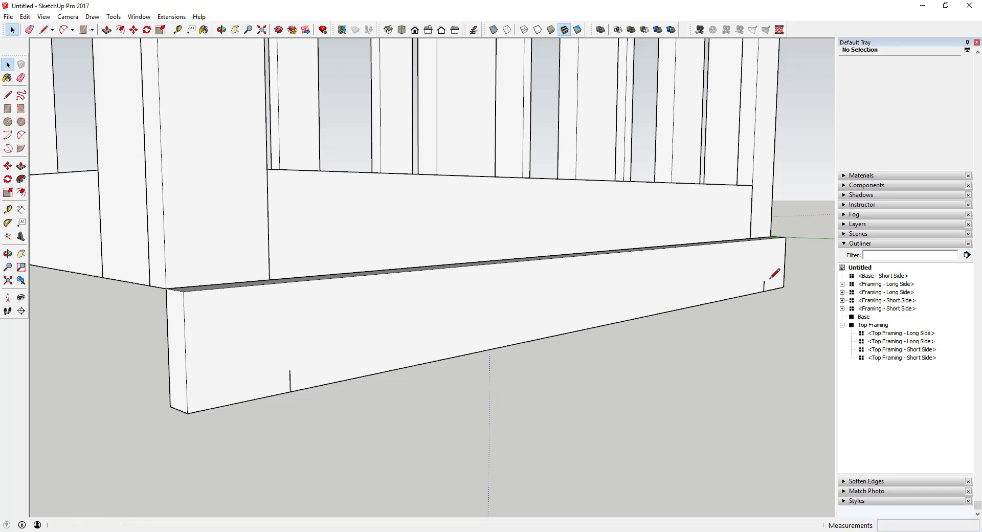
Draw a 2-Point Arc between the marks with .5 bulge and push the arch through.
{"action": "key", "text": "a"}
{"action": "left_click", "coordinate": [289, 370]}
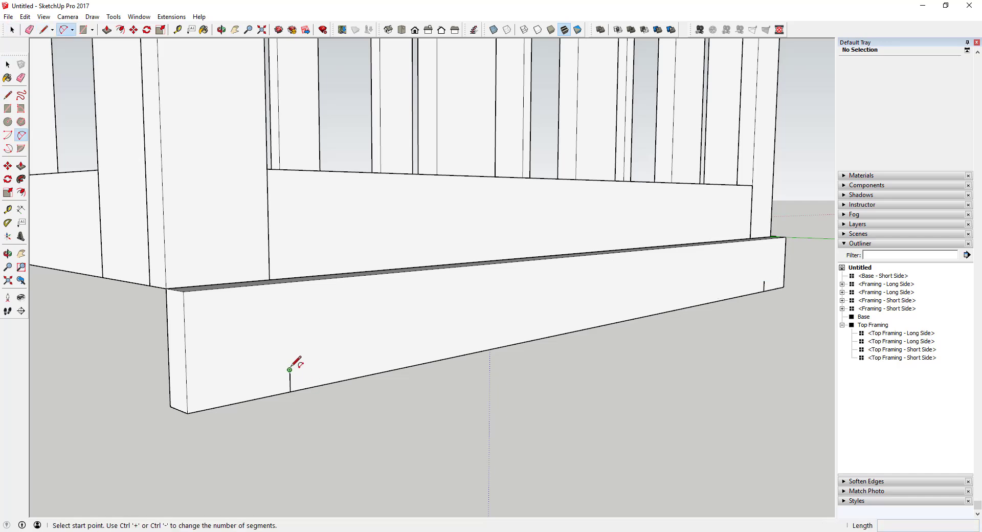
{"action": "left_click", "coordinate": [764, 281]}
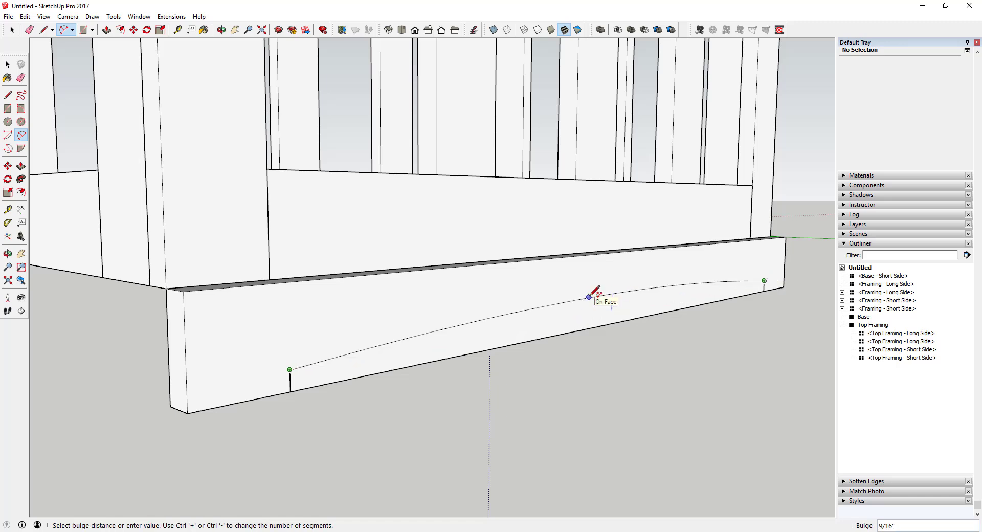
{"action": "type", "text": ".5"}
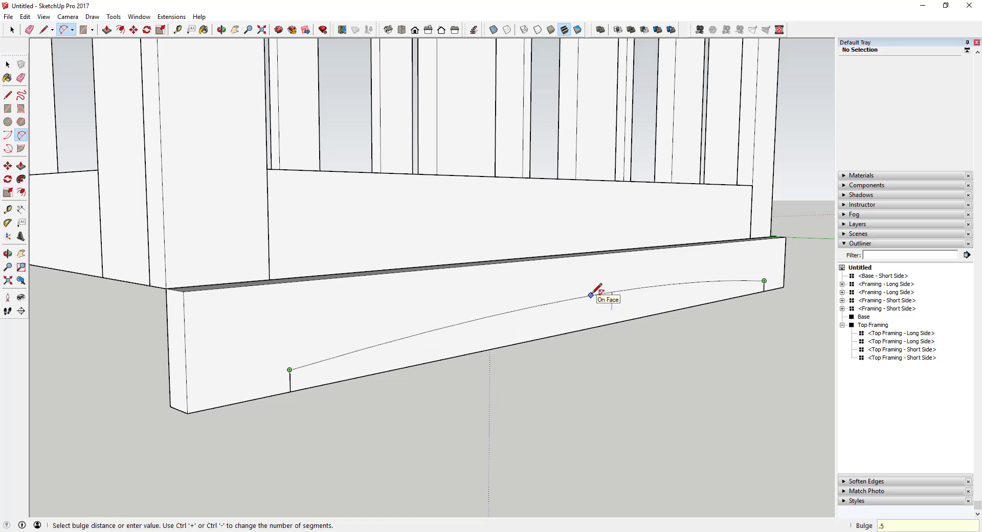
{"action": "key", "text": "Return"}
{"action": "key", "text": "space"}
{"action": "key", "text": "p"}
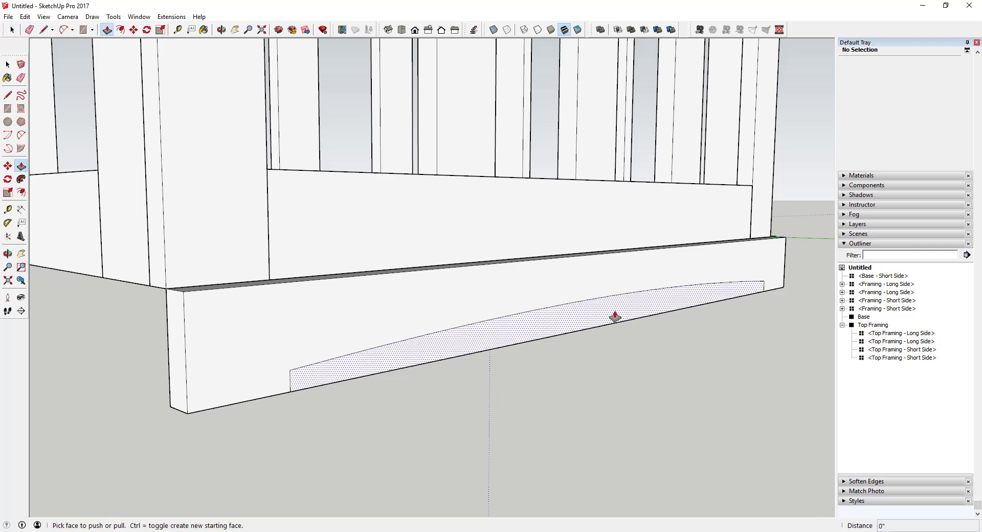
{"action": "left_click_drag", "start_coordinate": [615, 318], "coordinate": [581, 322]}
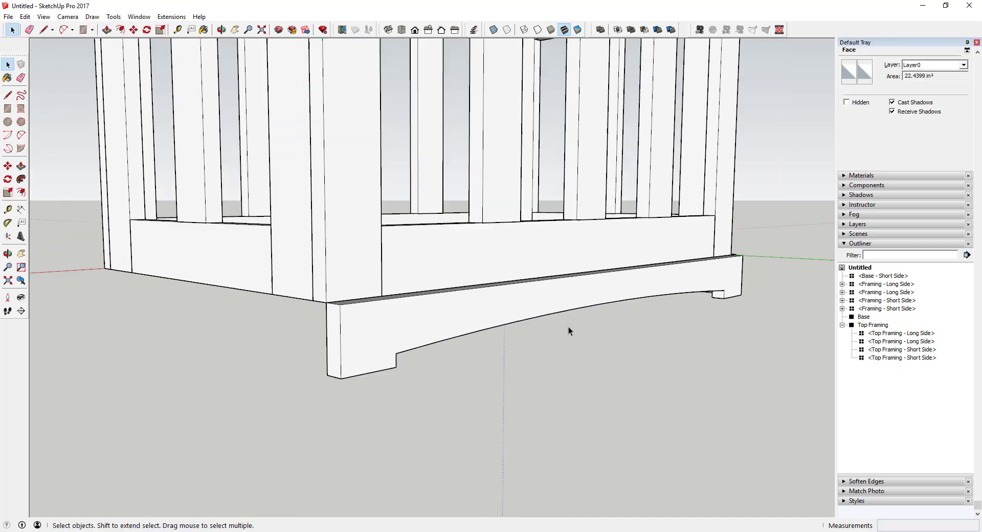
{"action": "middle_click_drag", "start_coordinate": [569, 327], "coordinate": [535, 329]}
Make the long base board a component named 'Base - Long Side'.
{"action": "left_click", "coordinate": [533, 324]}
{"action": "right_click", "coordinate": [533, 323]}
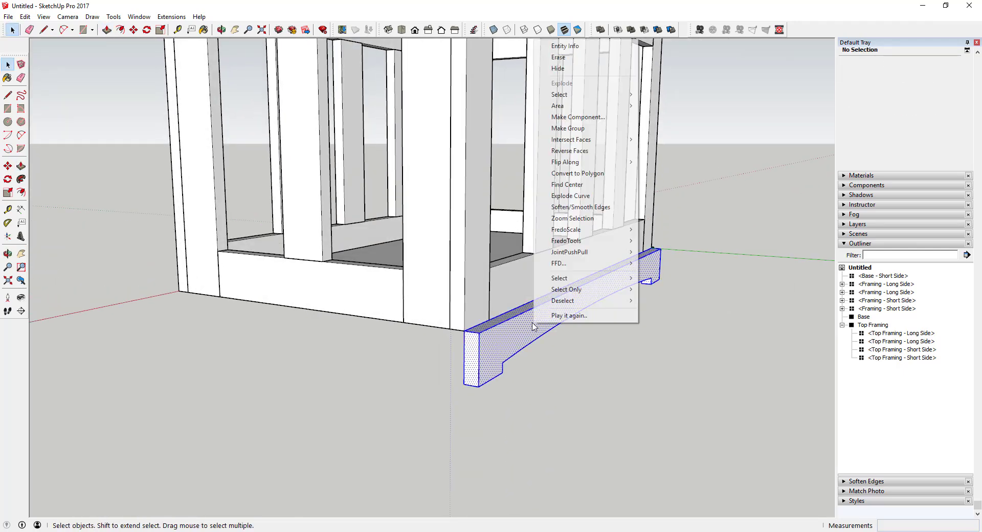
{"action": "left_click", "coordinate": [577, 117]}
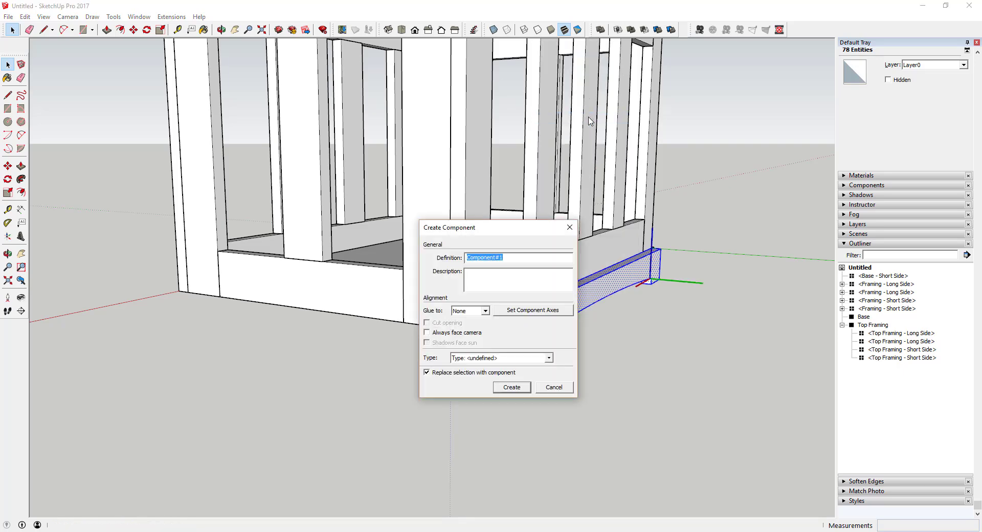
{"action": "type", "text": "Base - Long Side"}
{"action": "key", "text": "Return"}
{"action": "middle_click_drag", "start_coordinate": [504, 334], "coordinate": [696, 280]}
Copy the Base - Long Side to the crate's opposite long side.
{"action": "key", "text": "m"}
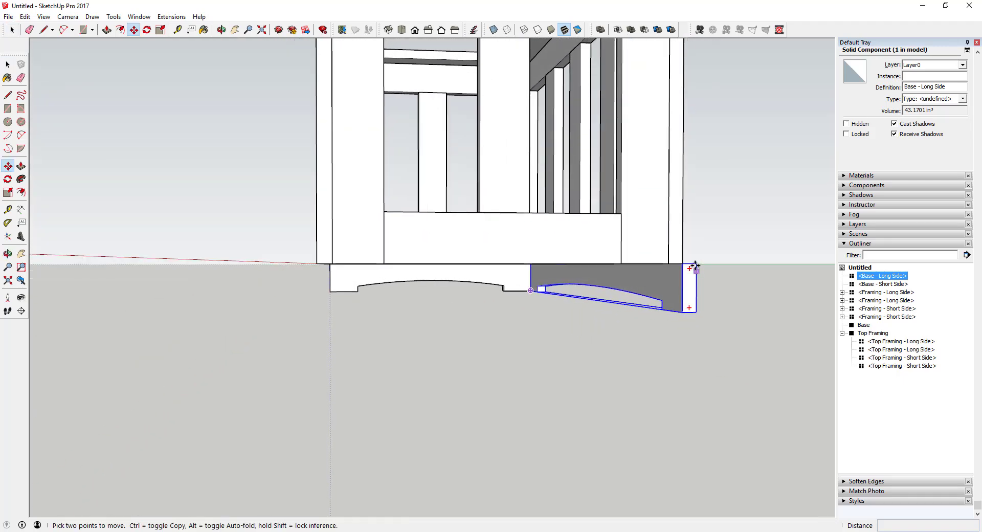
{"action": "left_click", "coordinate": [696, 264]}
{"action": "key", "text": "ctrl"}
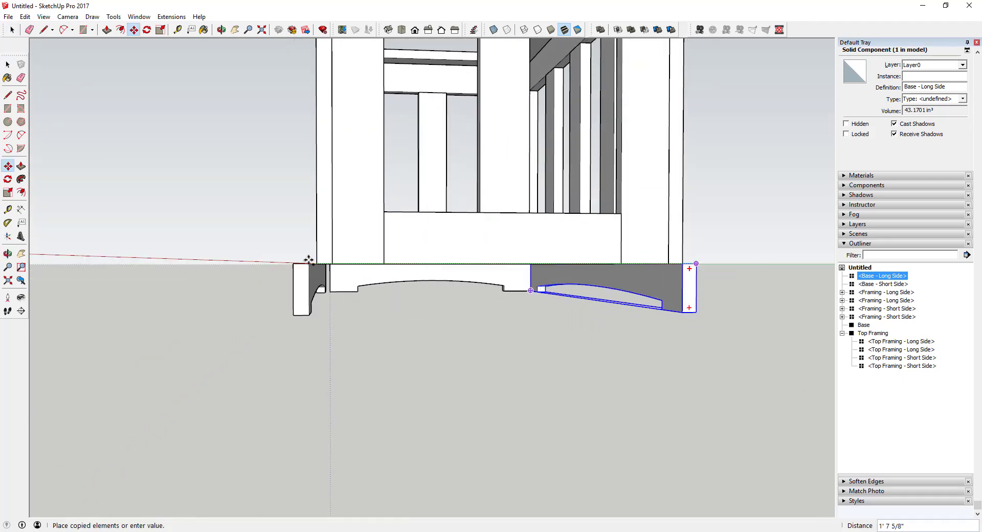
{"action": "left_click", "coordinate": [317, 261]}
{"action": "key", "text": "space"}
Copy the Base - Short Side to the opposite short side at the left corner.
{"action": "left_click", "coordinate": [420, 277]}
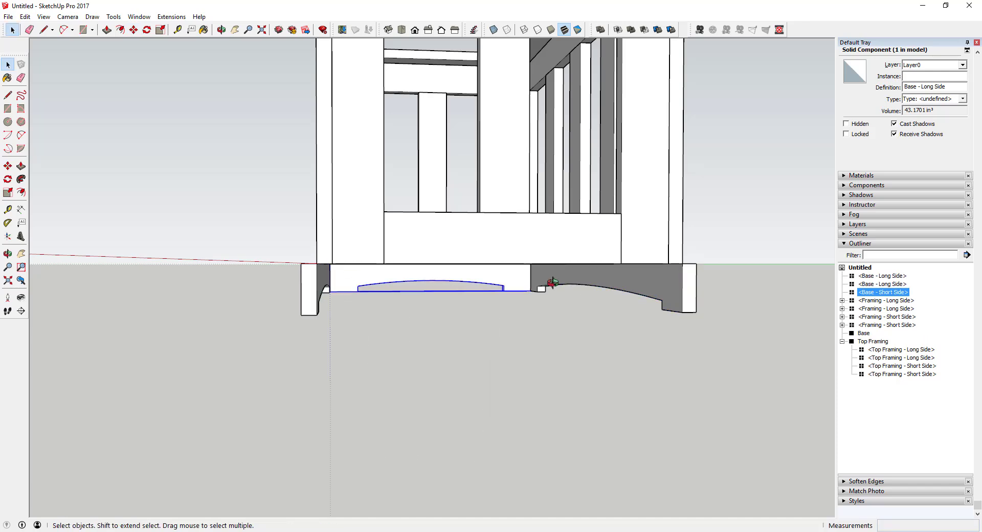
{"action": "middle_click_drag", "start_coordinate": [551, 283], "coordinate": [189, 336]}
{"action": "key", "text": "m"}
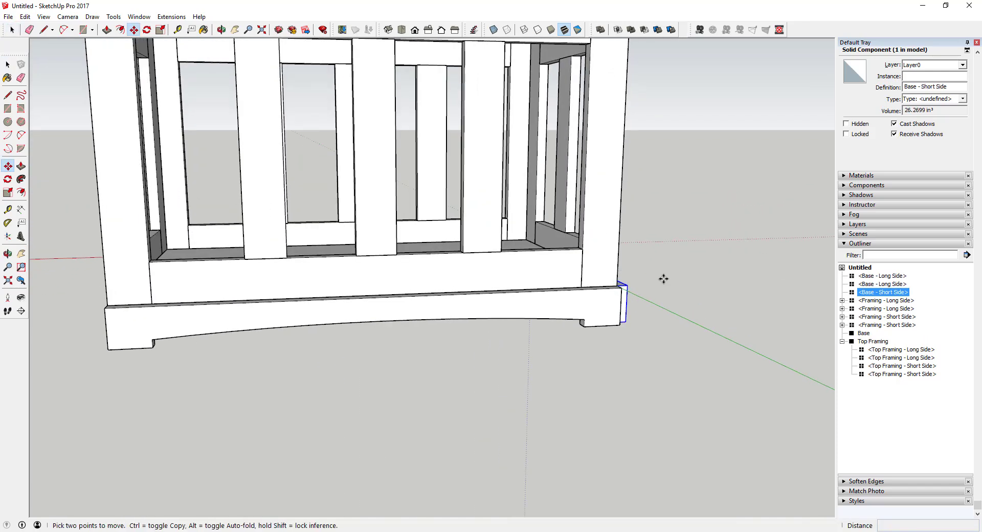
{"action": "left_click", "coordinate": [627, 284]}
{"action": "key", "text": "ctrl"}
{"action": "scroll", "coordinate": [105, 289], "scroll_direction": "down", "scroll_amount": 2}
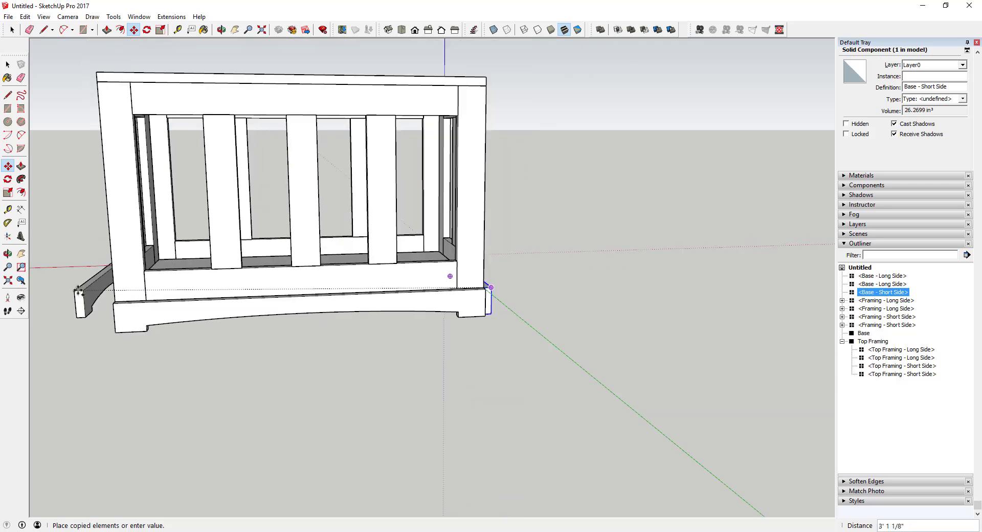
{"action": "scroll", "coordinate": [85, 292], "scroll_direction": "up", "scroll_amount": 3}
{"action": "middle_click_drag", "start_coordinate": [103, 306], "coordinate": [381, 348]}
{"action": "left_click", "coordinate": [230, 331]}
{"action": "key", "text": "space"}
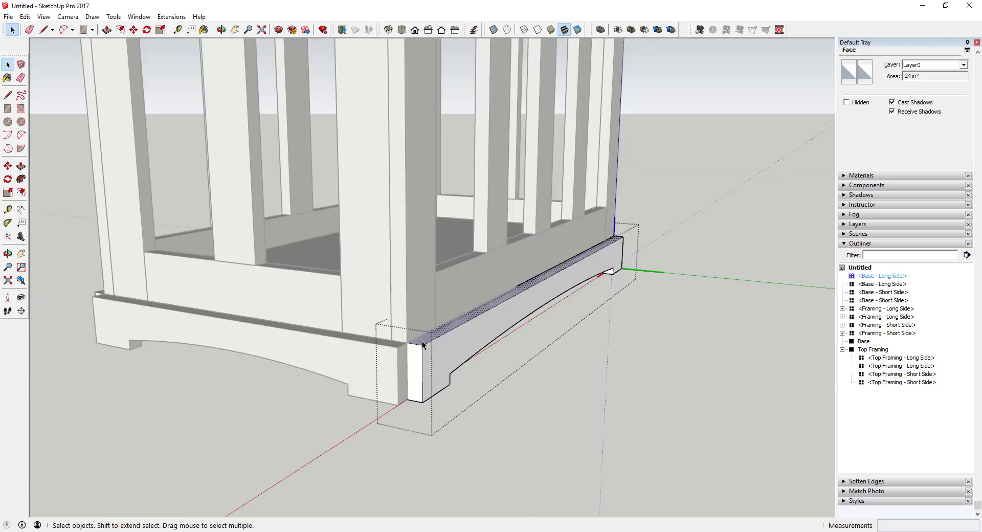
Push the long base side's top face down 1/2".
{"action": "key", "text": "p"}
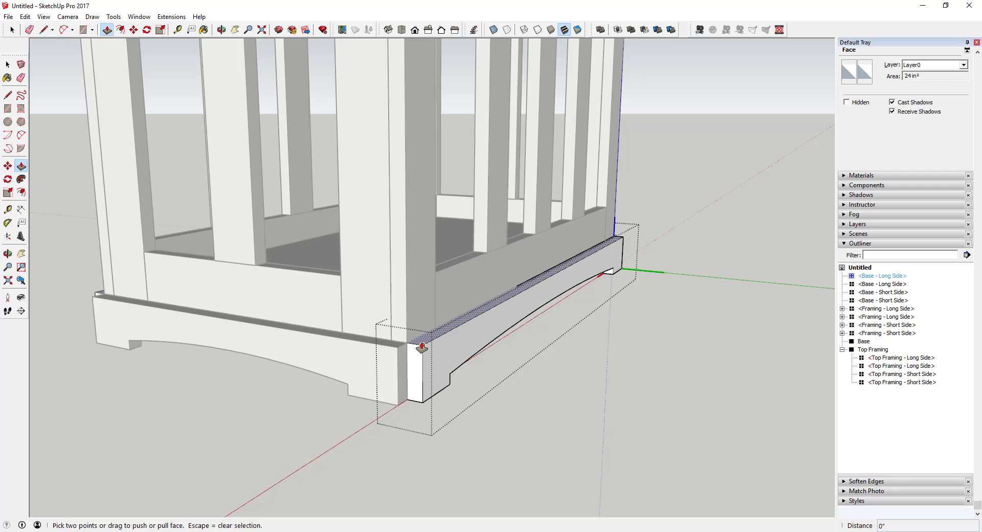
{"action": "scroll", "coordinate": [421, 348], "scroll_direction": "up", "scroll_amount": 3}
{"action": "left_click", "coordinate": [453, 379]}
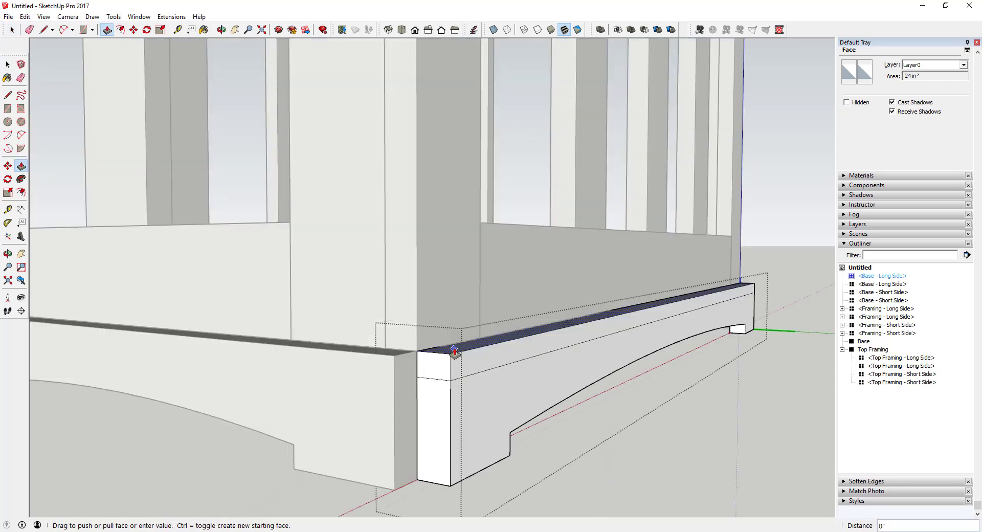
{"action": "left_click", "coordinate": [450, 381]}
{"action": "key", "text": "space"}
Draw a rectangle across the long base side's top, then exit its editing.
{"action": "key", "text": "r"}
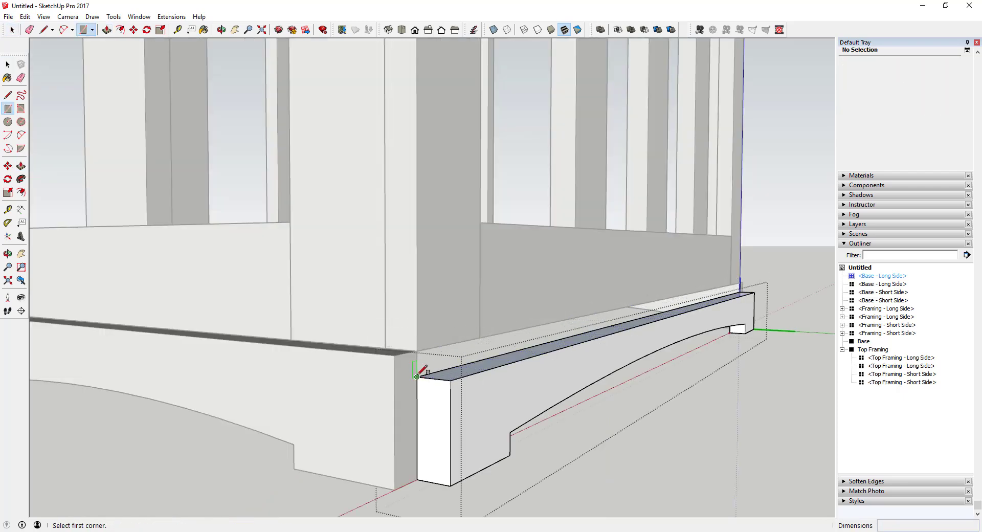
{"action": "left_click", "coordinate": [417, 376]}
{"action": "left_click", "coordinate": [755, 292]}
{"action": "key", "text": "space"}
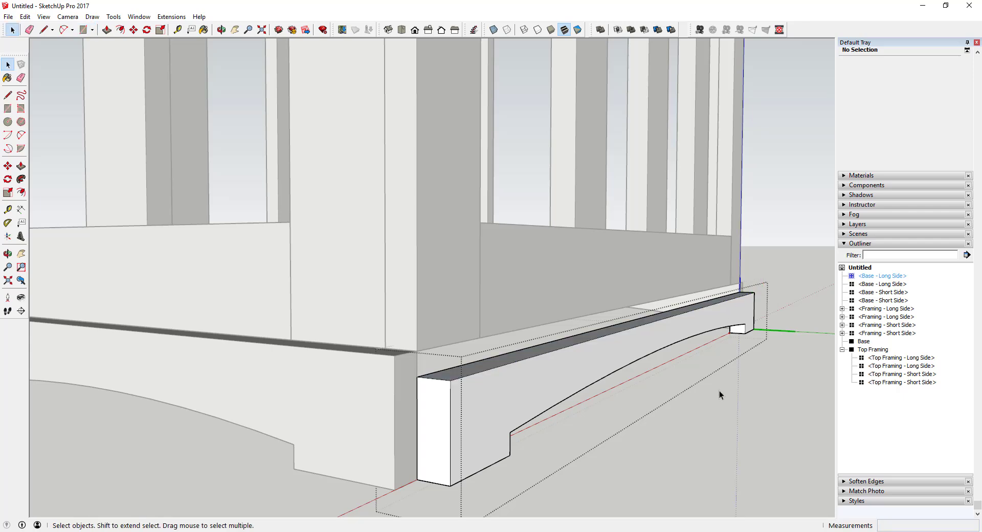
{"action": "left_click", "coordinate": [719, 390]}
Push the short base side's top face down 1/2".
{"action": "double_click", "coordinate": [413, 392]}
{"action": "scroll", "coordinate": [394, 346], "scroll_direction": "up", "scroll_amount": 1}
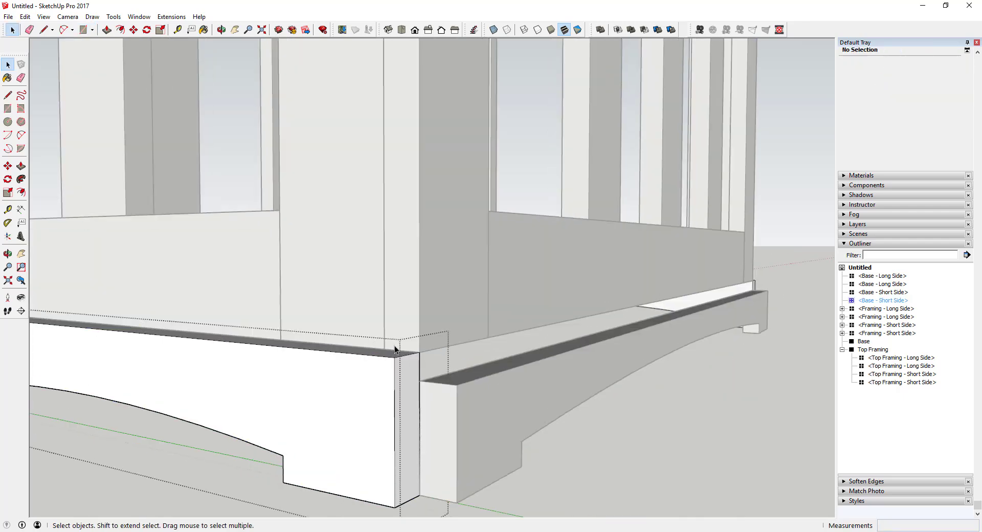
{"action": "key", "text": "p"}
{"action": "left_click_drag", "start_coordinate": [392, 354], "coordinate": [419, 384]}
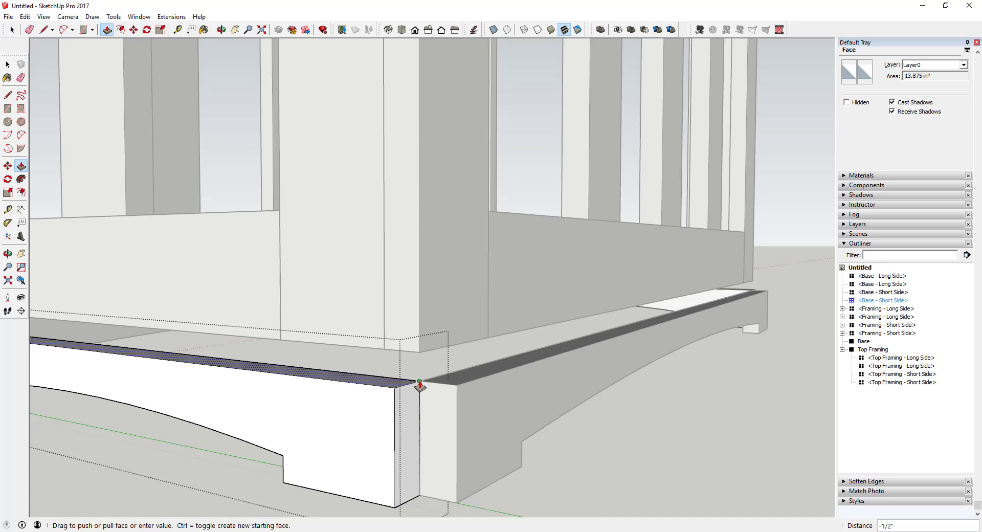
{"action": "left_click", "coordinate": [419, 381]}
{"action": "key", "text": "space"}
Draw a rectangle from the base corner to the far corner for the trim cap.
{"action": "middle_click_drag", "start_coordinate": [637, 368], "coordinate": [527, 309]}
{"action": "scroll", "coordinate": [563, 307], "scroll_direction": "down", "scroll_amount": 1}
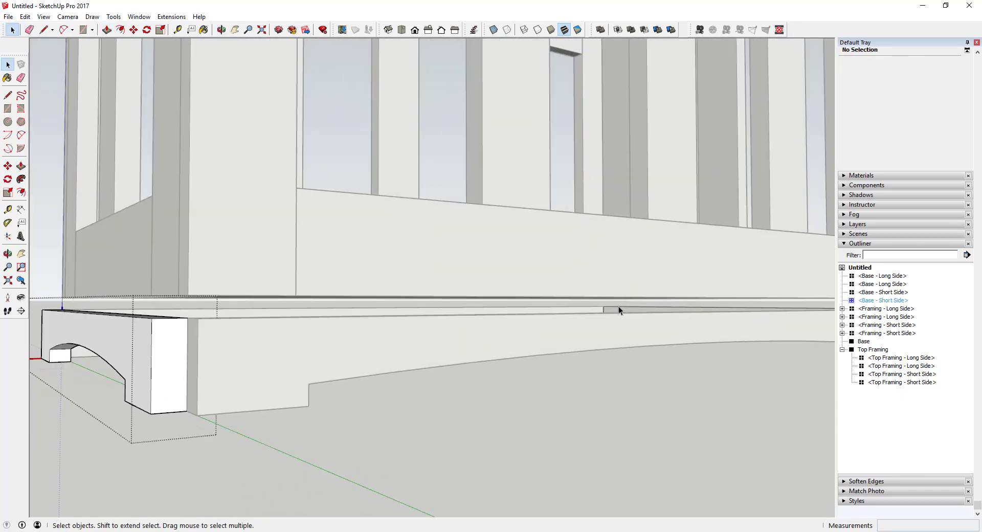
{"action": "middle_click_drag", "start_coordinate": [618, 306], "coordinate": [352, 358]}
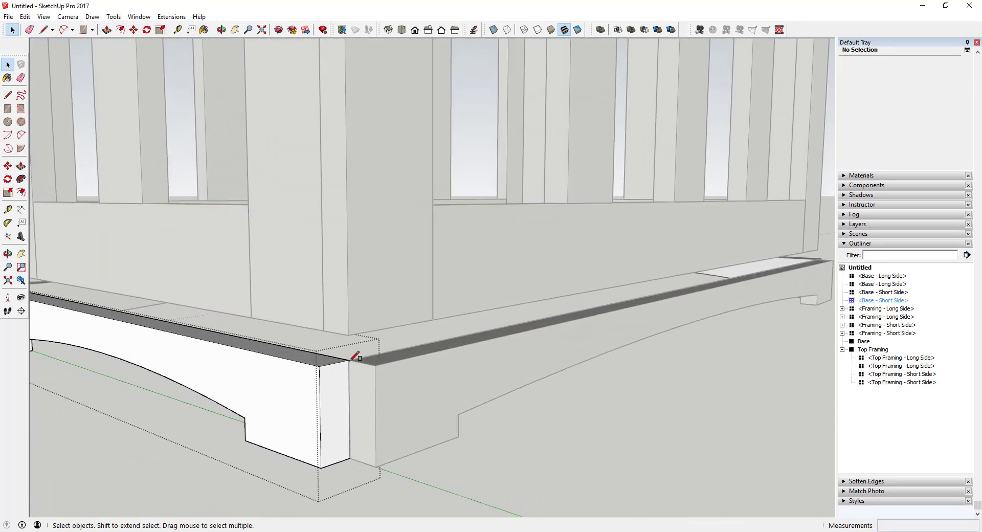
{"action": "key", "text": "r"}
{"action": "left_click", "coordinate": [350, 360]}
{"action": "scroll", "coordinate": [350, 359], "scroll_direction": "down", "scroll_amount": 2}
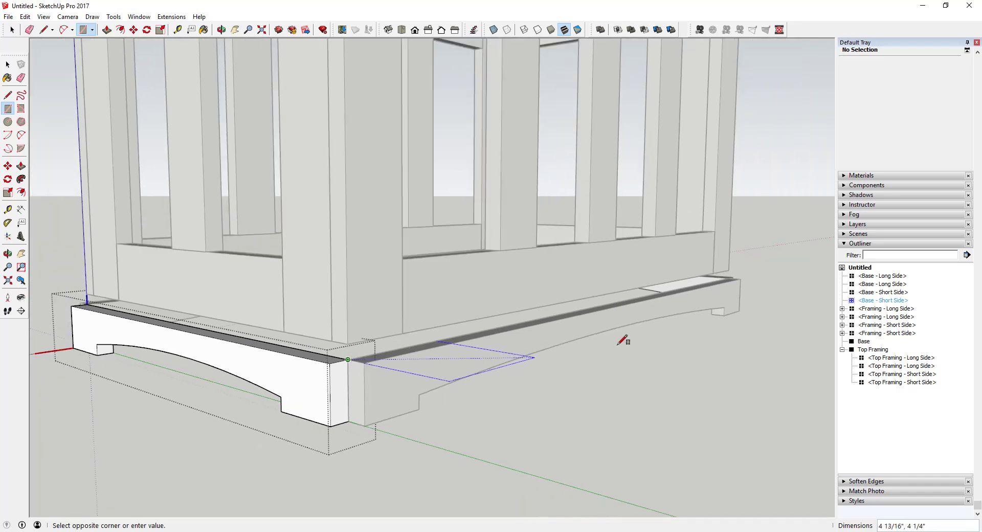
{"action": "scroll", "coordinate": [617, 345], "scroll_direction": "down", "scroll_amount": 3}
{"action": "middle_click_drag", "start_coordinate": [617, 345], "coordinate": [188, 334]}
{"action": "scroll", "coordinate": [528, 355], "scroll_direction": "up", "scroll_amount": 2}
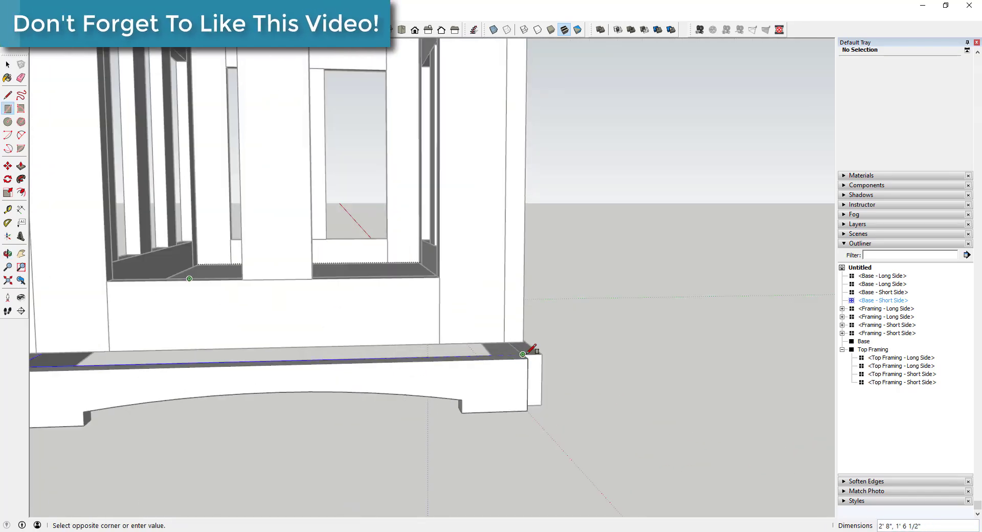
{"action": "left_click", "coordinate": [523, 354]}
{"action": "key", "text": "space"}
Exit component editing and undo the stray rectangle drawn on the ground.
{"action": "scroll", "coordinate": [524, 366], "scroll_direction": "down", "scroll_amount": 5}
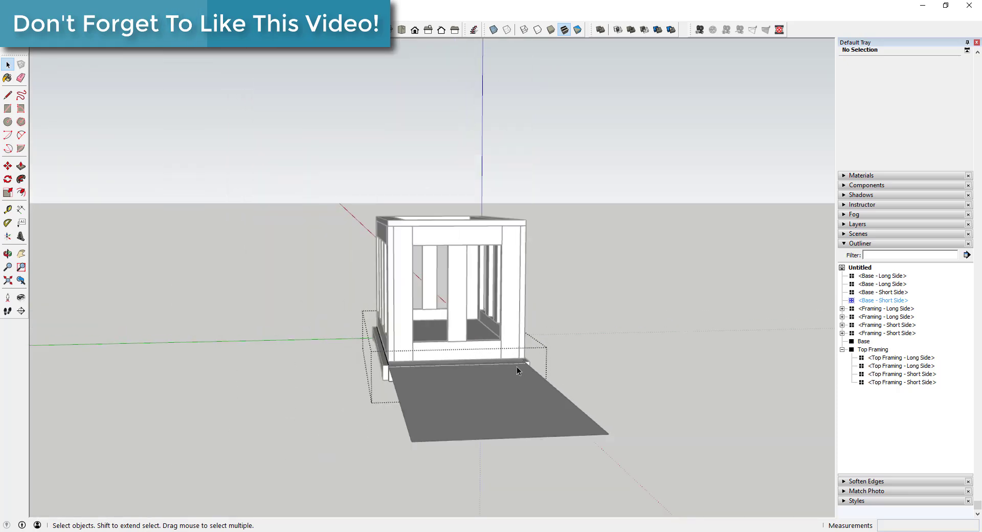
{"action": "key", "text": "e"}
{"action": "key", "text": "space"}
{"action": "left_click", "coordinate": [379, 426]}
{"action": "middle_click_drag", "start_coordinate": [391, 397], "coordinate": [478, 403]}
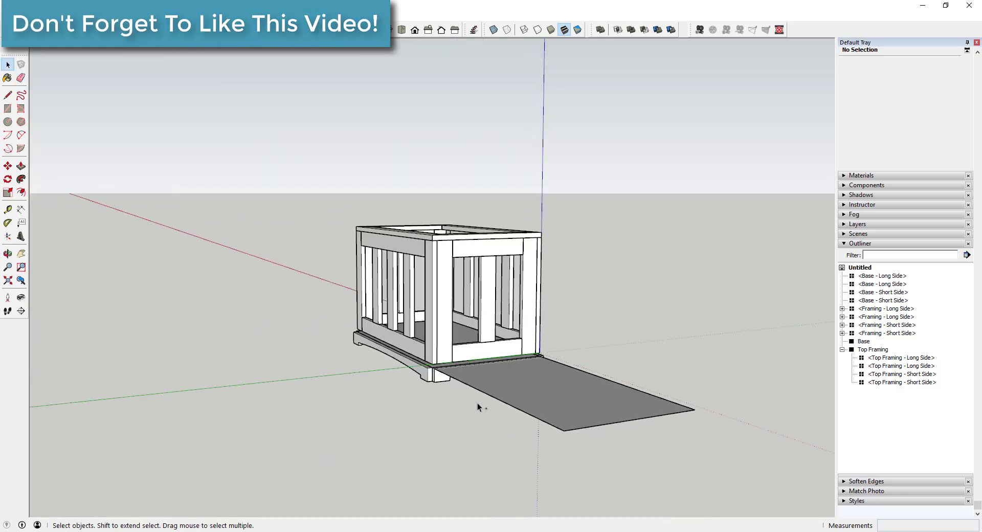
{"action": "key", "text": "ctrl+z"}
{"action": "scroll", "coordinate": [351, 334], "scroll_direction": "up", "scroll_amount": 8}
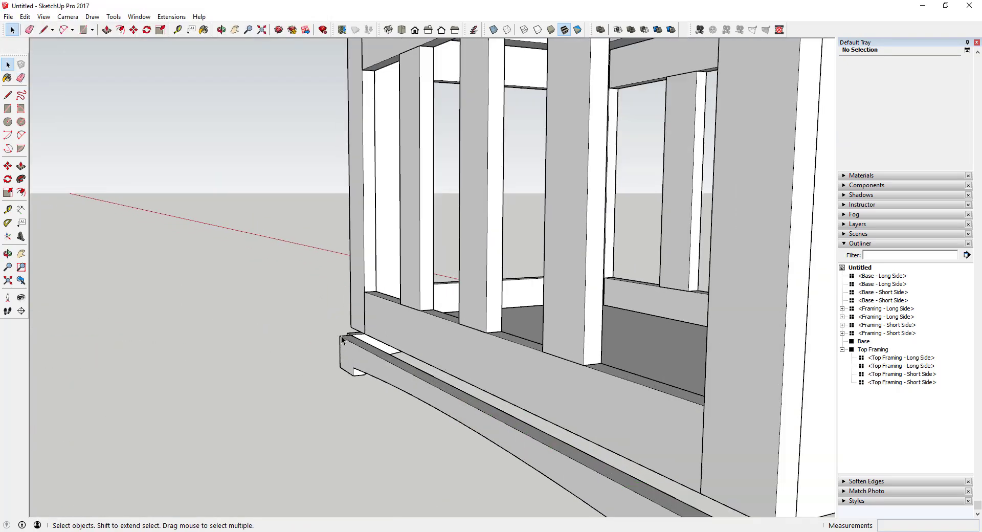
Redraw the cap rectangle across the base top from its corner.
{"action": "key", "text": "r"}
{"action": "left_click", "coordinate": [357, 329]}
{"action": "scroll", "coordinate": [327, 325], "scroll_direction": "down", "scroll_amount": 6}
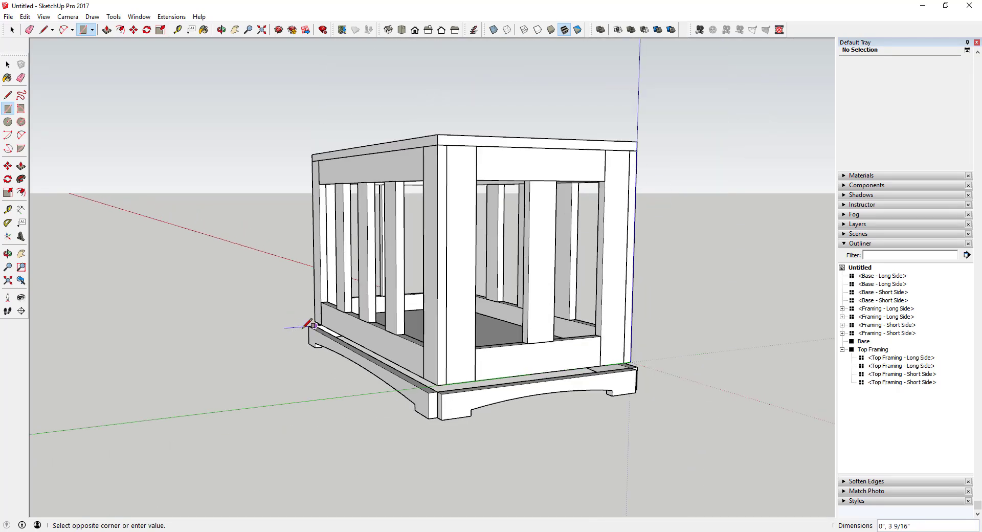
{"action": "scroll", "coordinate": [639, 363], "scroll_direction": "up", "scroll_amount": 5}
{"action": "left_click", "coordinate": [641, 380]}
{"action": "key", "text": "space"}
{"action": "scroll", "coordinate": [328, 397], "scroll_direction": "down", "scroll_amount": 4}
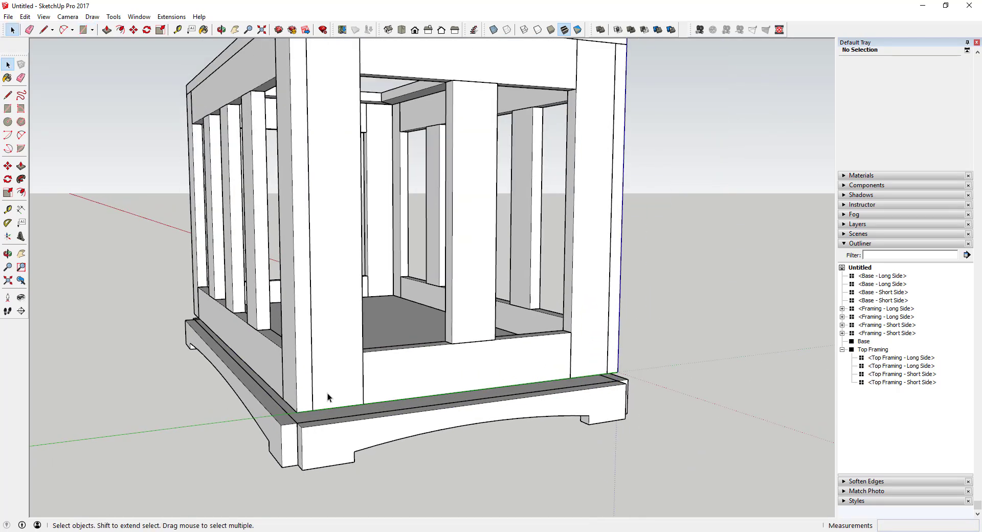
{"action": "middle_click_drag", "start_coordinate": [329, 397], "coordinate": [585, 402]}
{"action": "scroll", "coordinate": [553, 393], "scroll_direction": "up", "scroll_amount": 4}
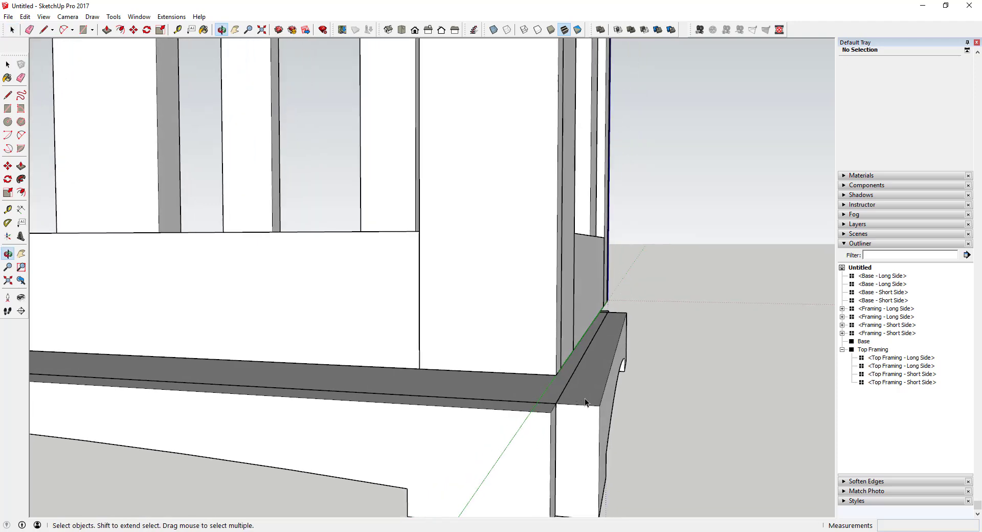
Draw a small triangular cap profile at the base's corner endpoint.
{"action": "key", "text": "l"}
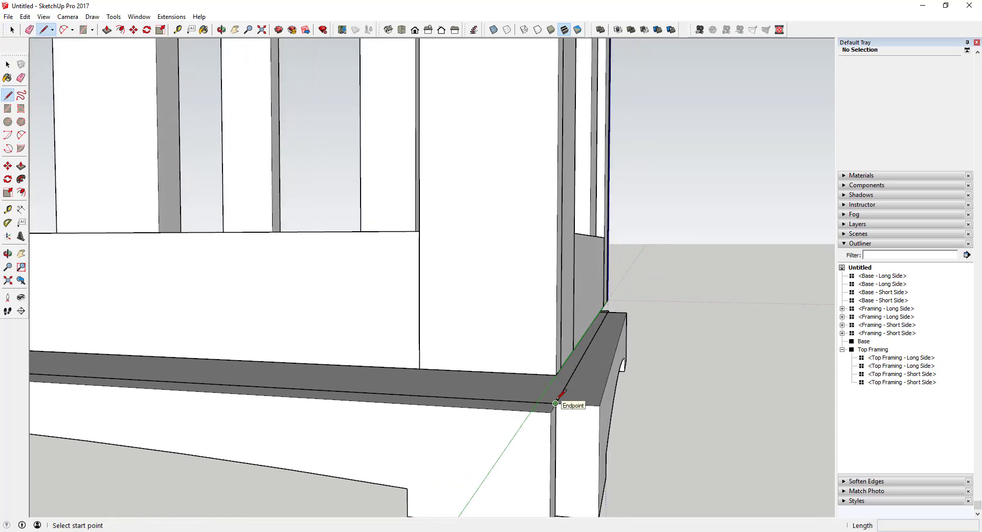
{"action": "left_click", "coordinate": [556, 402]}
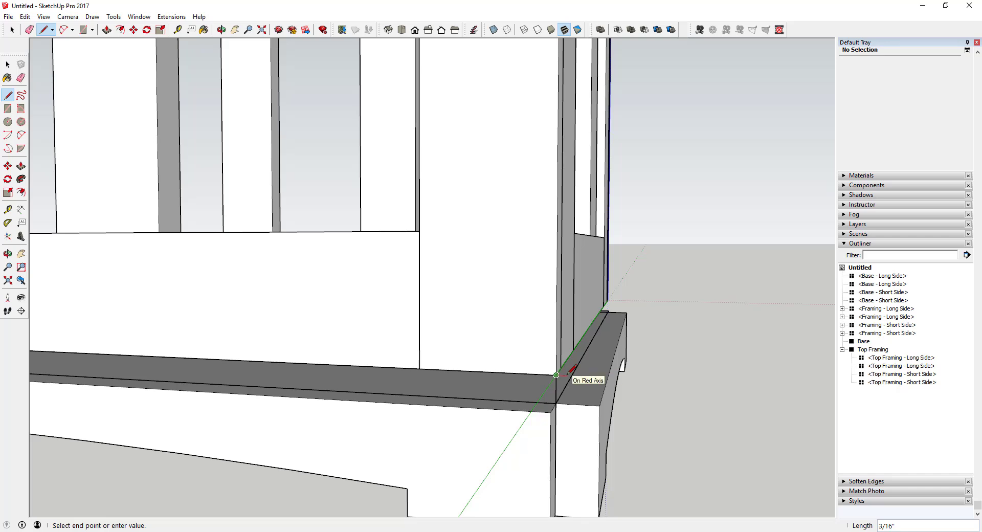
{"action": "scroll", "coordinate": [569, 368], "scroll_direction": "up", "scroll_amount": 2}
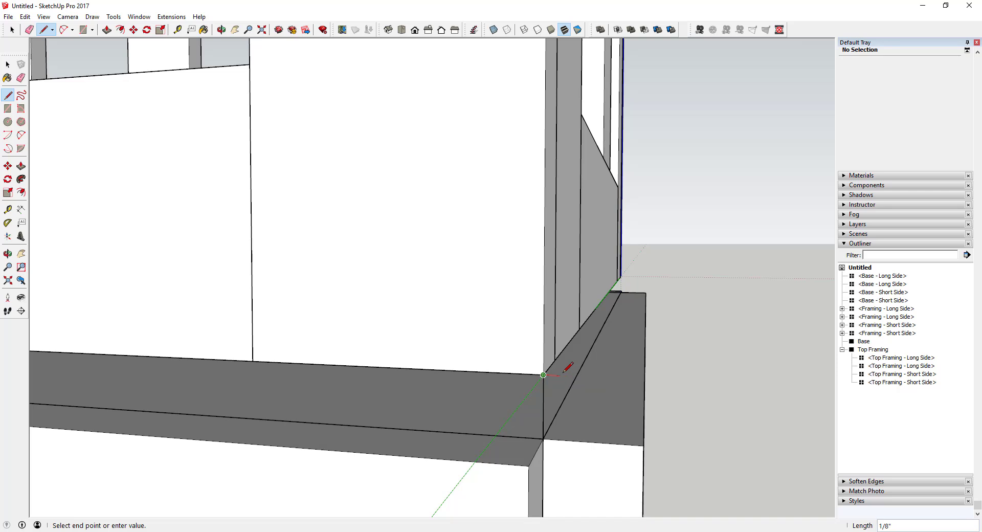
{"action": "key", "text": "Return"}
{"action": "key", "text": "space"}
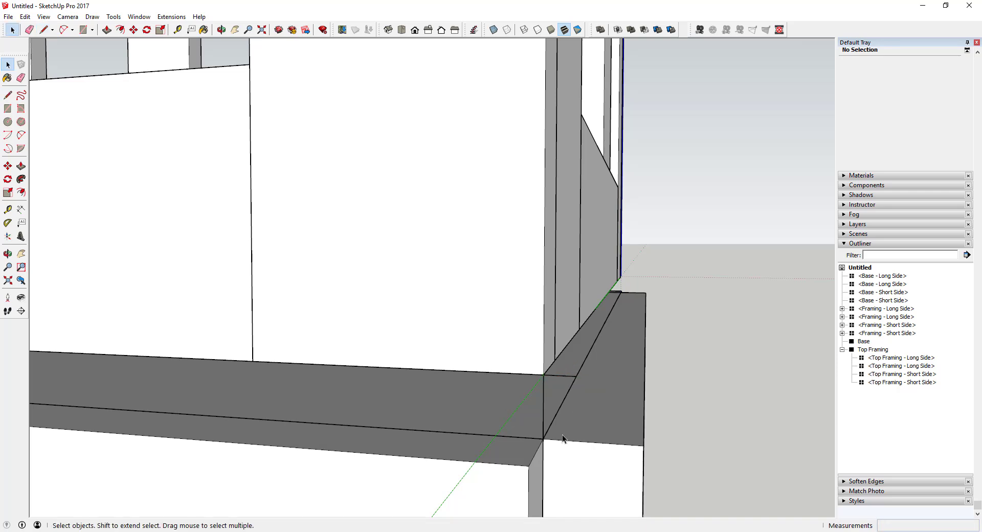
{"action": "key", "text": "l"}
{"action": "left_click", "coordinate": [543, 438]}
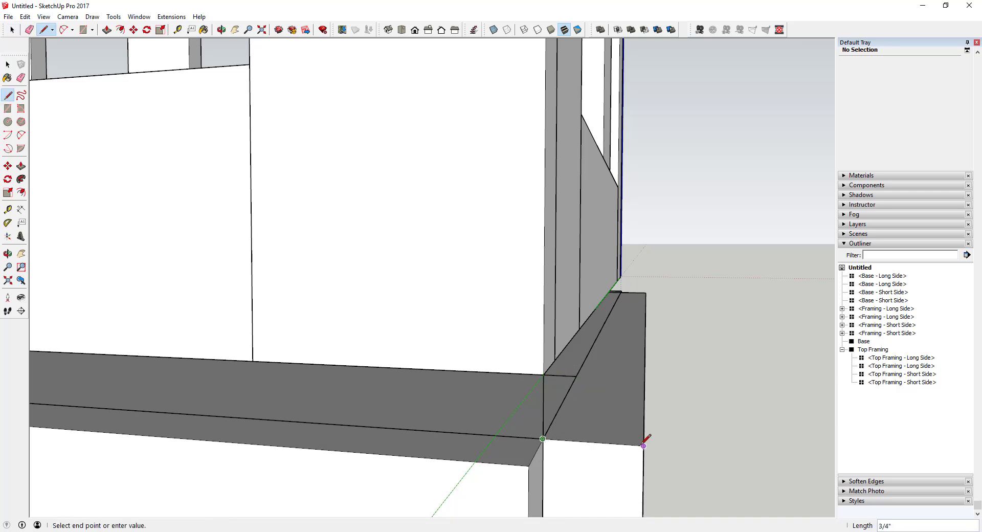
{"action": "left_click", "coordinate": [576, 376]}
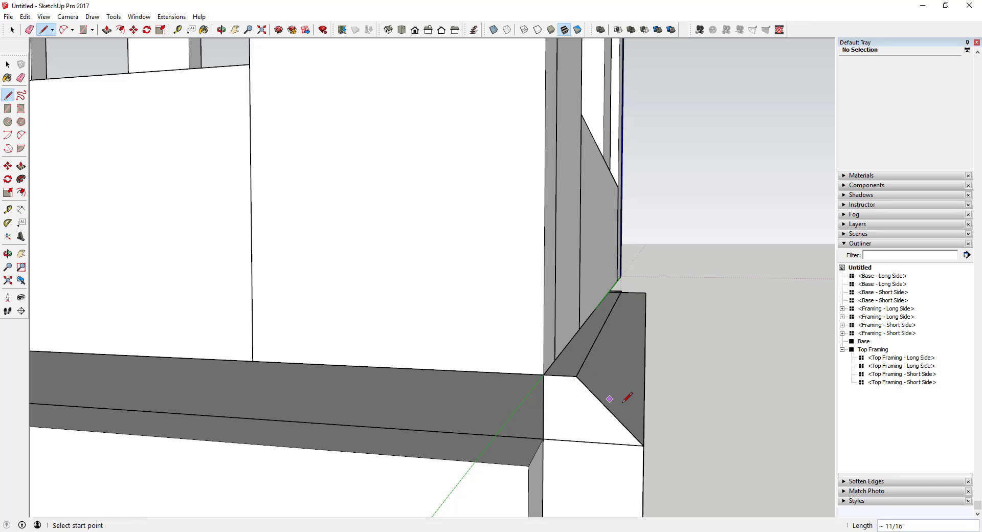
{"action": "middle_click_drag", "start_coordinate": [625, 397], "coordinate": [578, 413]}
{"action": "key", "text": "space"}
{"action": "left_click", "coordinate": [582, 417]}
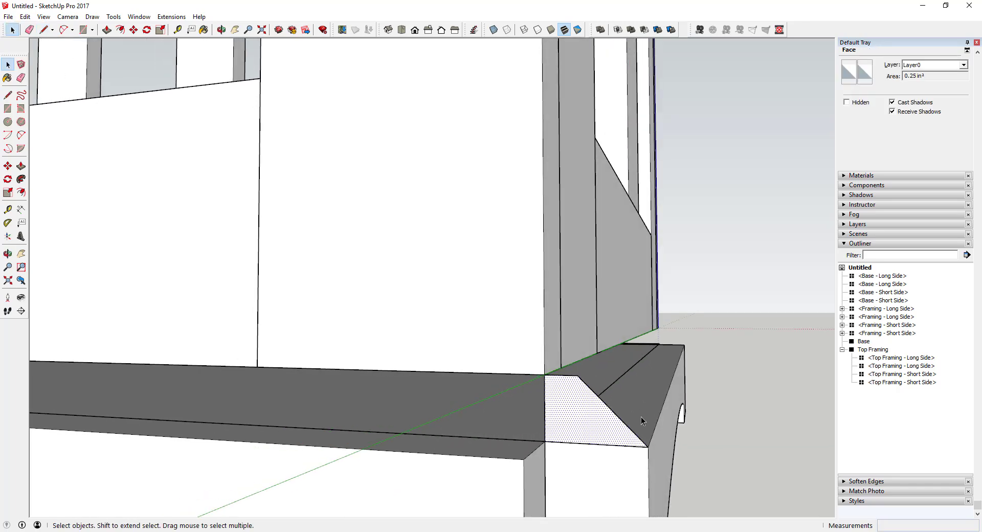
Sweep the triangular profile along the base's top face to form the overhanging cap ledge.
{"action": "middle_click_drag", "start_coordinate": [640, 416], "coordinate": [515, 404]}
{"action": "left_click", "coordinate": [483, 401]}
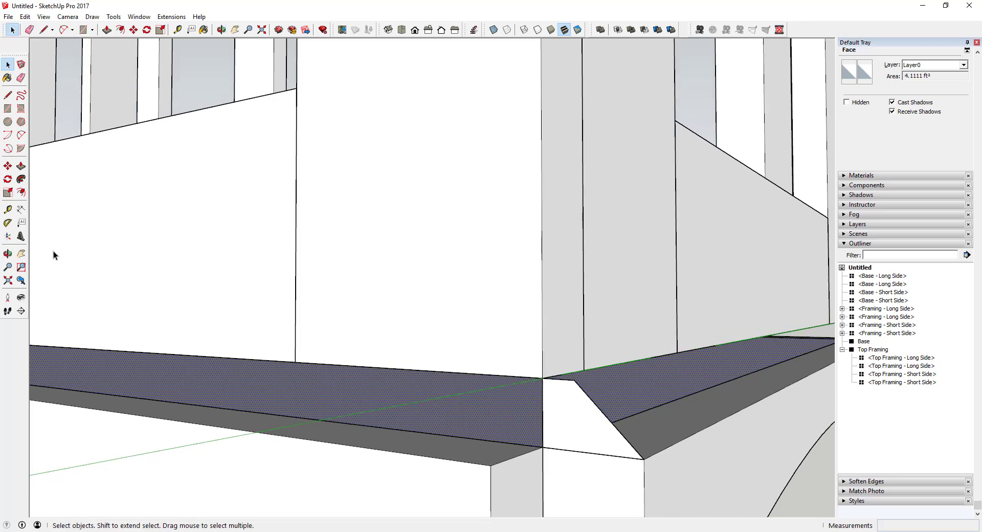
{"action": "left_click", "coordinate": [583, 433]}
{"action": "scroll", "coordinate": [588, 434], "scroll_direction": "down", "scroll_amount": 2}
{"action": "middle_click_drag", "start_coordinate": [574, 454], "coordinate": [588, 441]}
{"action": "scroll", "coordinate": [581, 435], "scroll_direction": "up", "scroll_amount": 2}
{"action": "scroll", "coordinate": [574, 430], "scroll_direction": "down", "scroll_amount": 7}
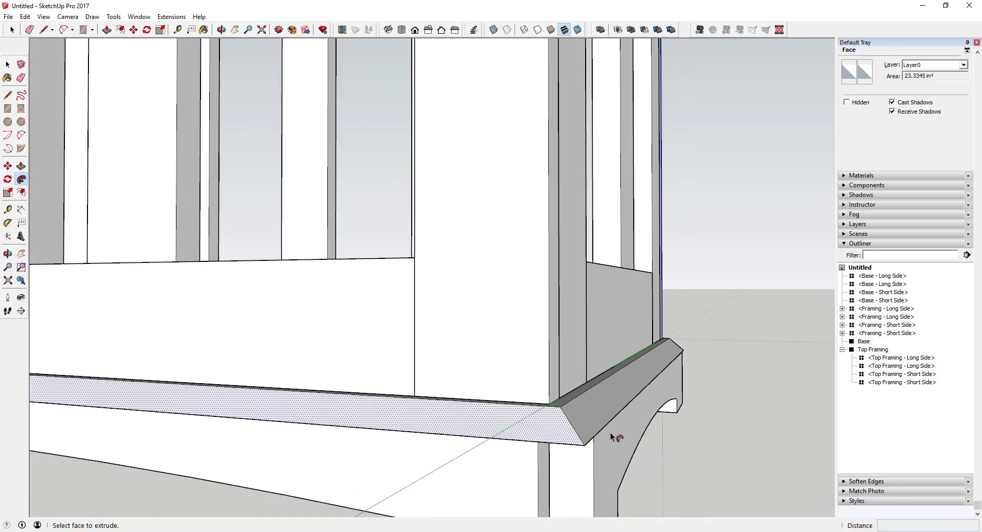
{"action": "scroll", "coordinate": [280, 408], "scroll_direction": "up", "scroll_amount": 4}
{"action": "scroll", "coordinate": [555, 450], "scroll_direction": "down", "scroll_amount": 3}
{"action": "scroll", "coordinate": [201, 423], "scroll_direction": "up", "scroll_amount": 5}
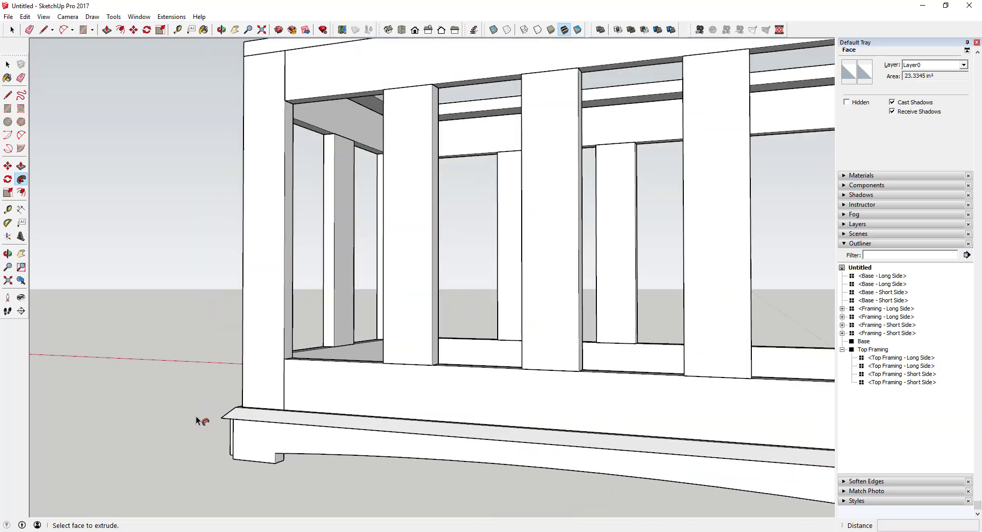
{"action": "middle_click_drag", "start_coordinate": [263, 423], "coordinate": [316, 447]}
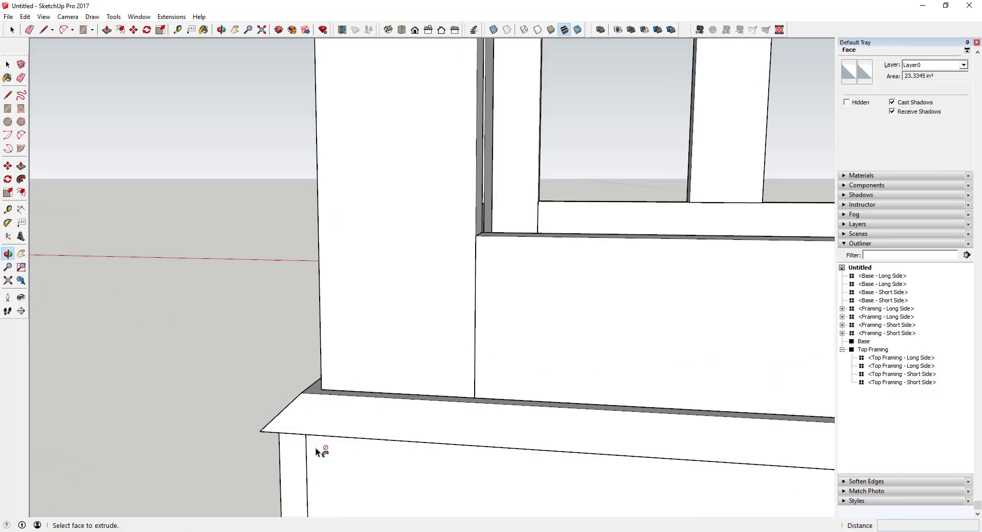
{"action": "scroll", "coordinate": [210, 406], "scroll_direction": "down", "scroll_amount": 7}
{"action": "scroll", "coordinate": [539, 454], "scroll_direction": "up", "scroll_amount": 4}
{"action": "scroll", "coordinate": [439, 379], "scroll_direction": "up", "scroll_amount": 1}
Make the selected trim cap pieces a group and view the base corner from below.
{"action": "key", "text": "space"}
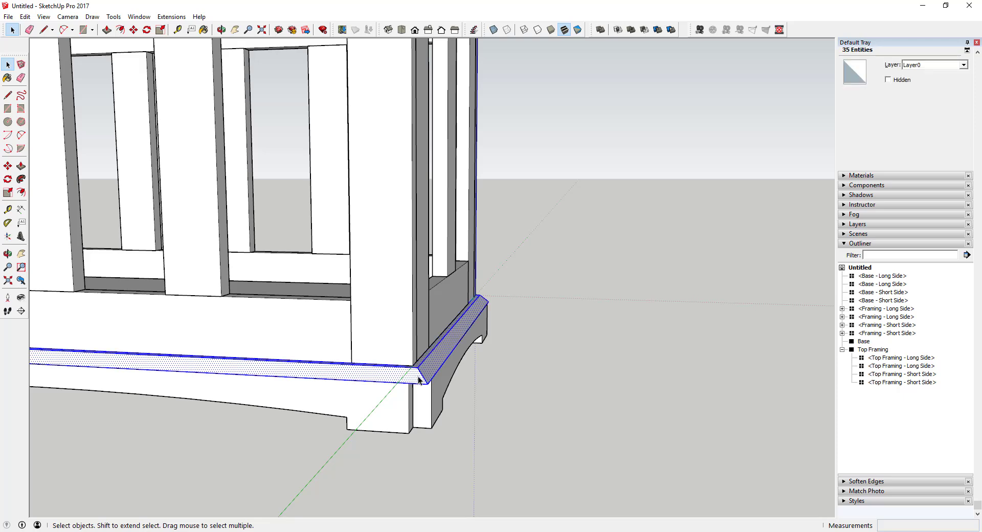
{"action": "right_click", "coordinate": [418, 376]}
{"action": "left_click", "coordinate": [467, 216]}
{"action": "scroll", "coordinate": [434, 382], "scroll_direction": "up", "scroll_amount": 4}
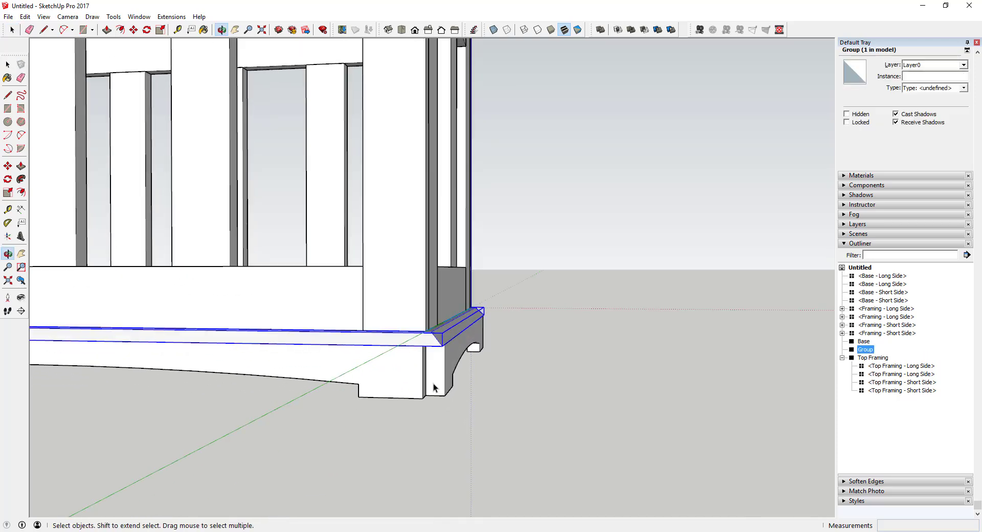
{"action": "middle_click_drag", "start_coordinate": [433, 376], "coordinate": [432, 228]}
{"action": "scroll", "coordinate": [432, 228], "scroll_direction": "up", "scroll_amount": 1}
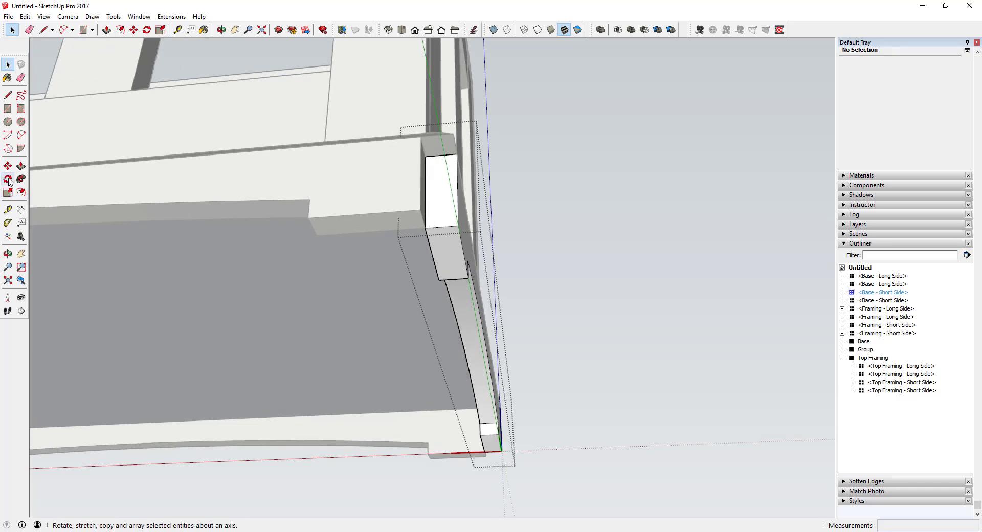
Add a 45° guide at the block corner and draw a mitre line to it.
{"action": "key", "text": "space"}
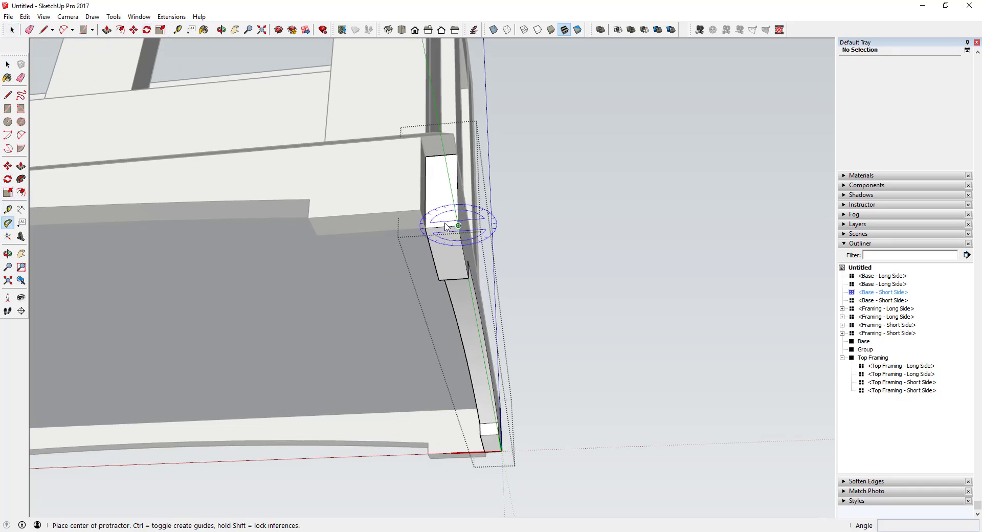
{"action": "left_click", "coordinate": [425, 228]}
{"action": "left_click", "coordinate": [458, 227]}
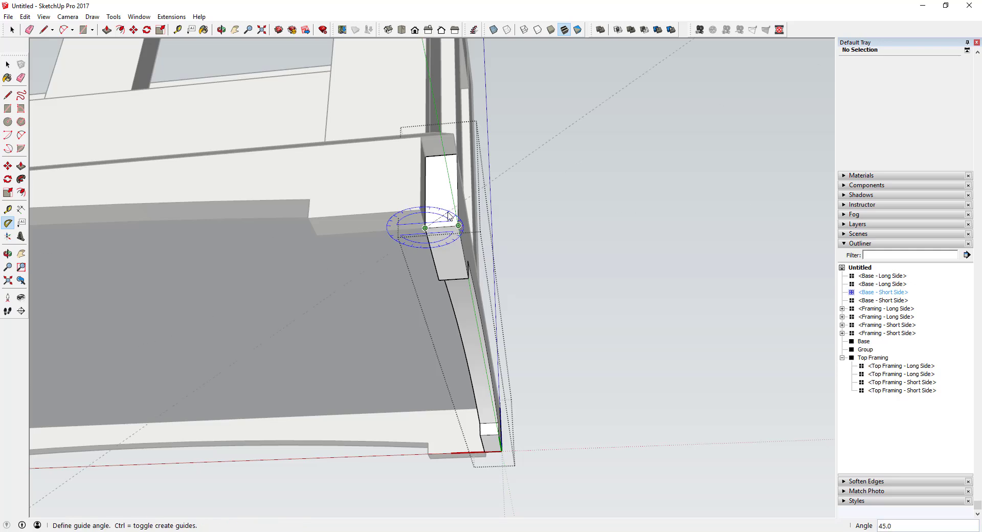
{"action": "key", "text": "Return"}
{"action": "key", "text": "space"}
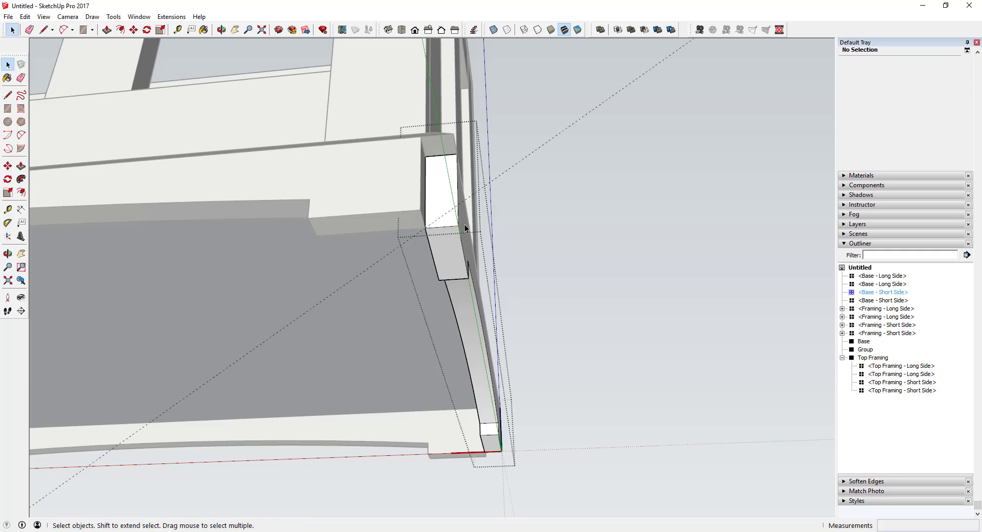
{"action": "key", "text": "l"}
{"action": "left_click", "coordinate": [459, 226]}
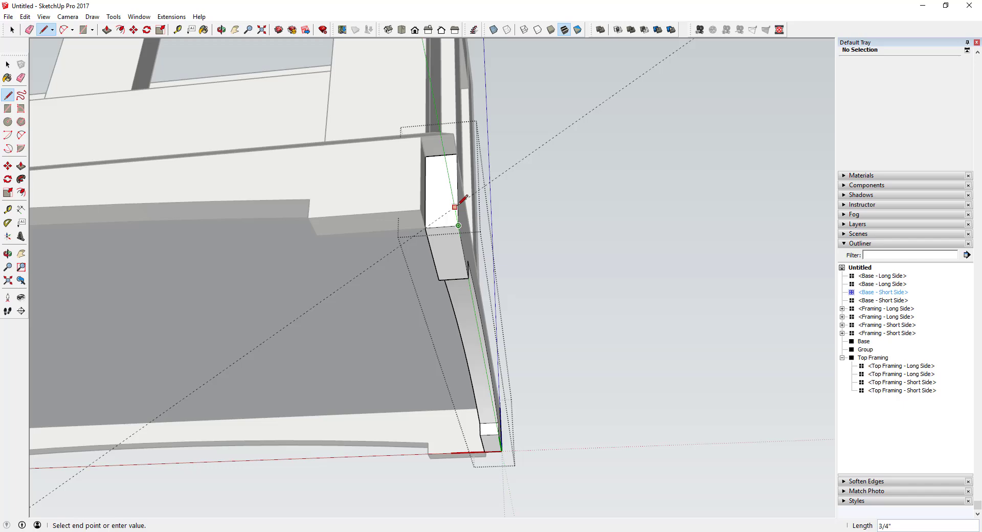
{"action": "left_click", "coordinate": [455, 207]}
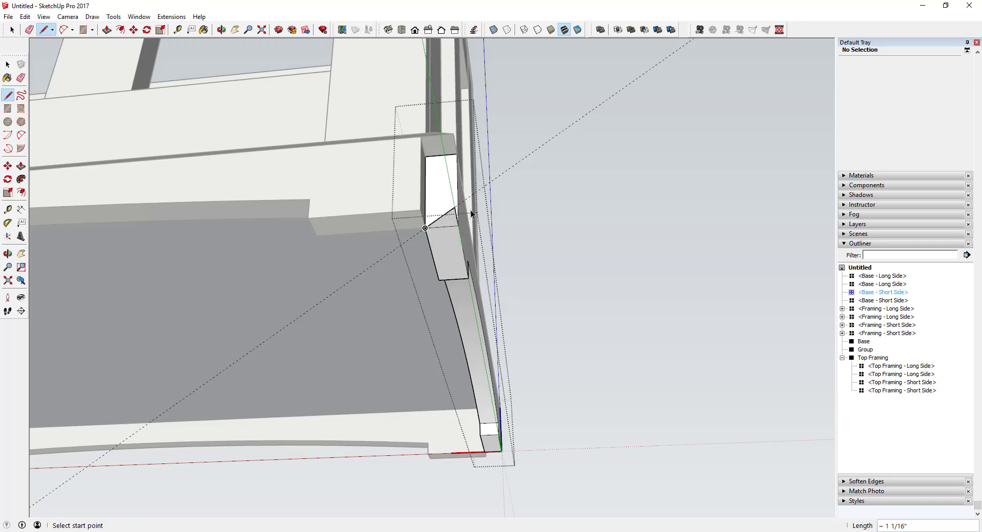
{"action": "key", "text": "space"}
Pull the bracket's lower face up to fill the corner and clean up edges.
{"action": "middle_click_drag", "start_coordinate": [470, 209], "coordinate": [429, 376]}
{"action": "scroll", "coordinate": [429, 375], "scroll_direction": "down", "scroll_amount": 3}
{"action": "scroll", "coordinate": [396, 440], "scroll_direction": "up", "scroll_amount": 1}
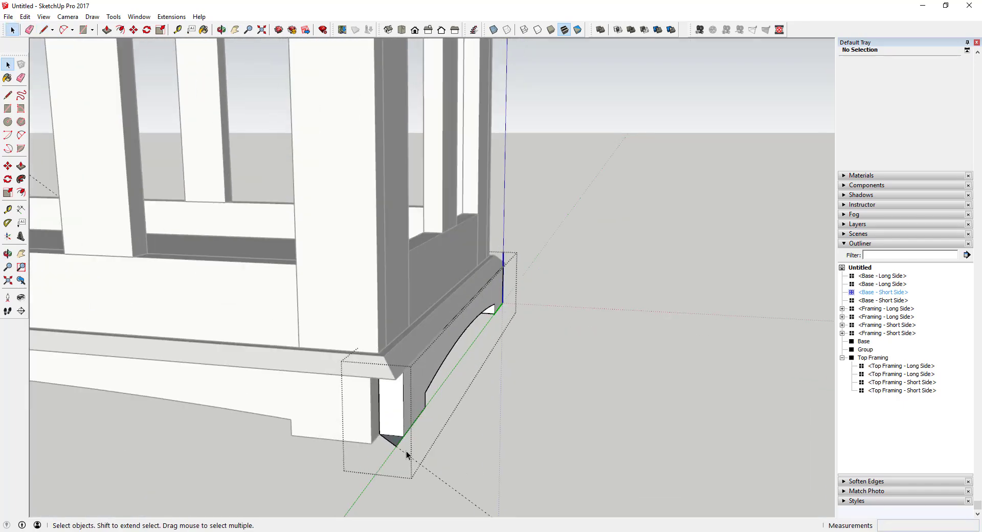
{"action": "key", "text": "p"}
{"action": "left_click", "coordinate": [395, 441]}
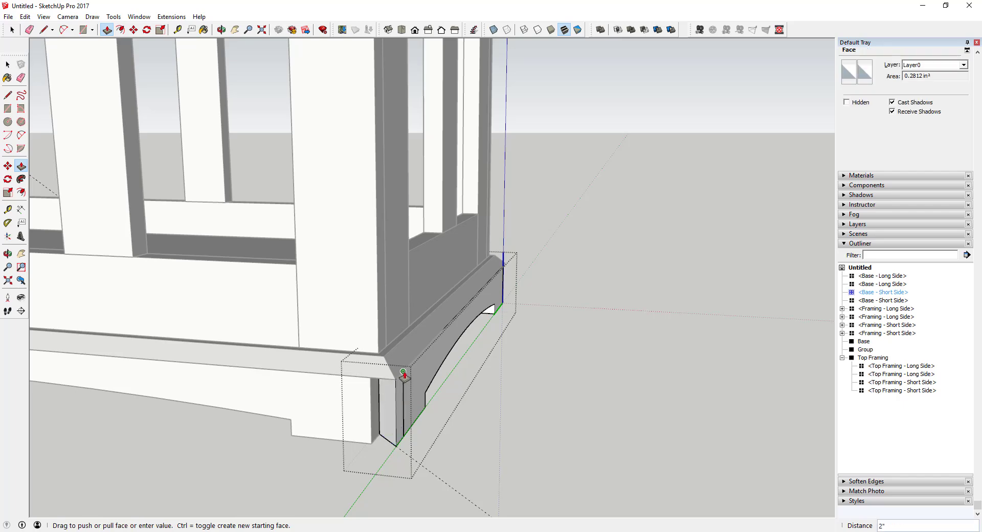
{"action": "left_click", "coordinate": [405, 375]}
{"action": "mouse_move", "coordinate": [404, 375]}
{"action": "middle_mouse_down"}
{"action": "mouse_move", "coordinate": [413, 399]}
{"action": "mouse_move", "coordinate": [367, 374]}
{"action": "middle_mouse_up"}
{"action": "key", "text": "e"}
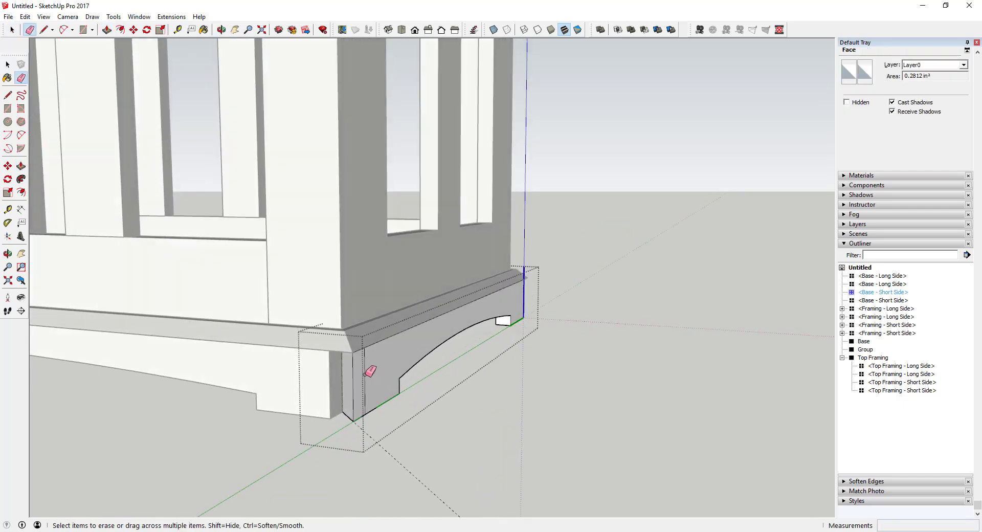
{"action": "key", "text": "space"}
{"action": "scroll", "coordinate": [360, 348], "scroll_direction": "down", "scroll_amount": 2}
{"action": "left_click", "coordinate": [523, 355]}
{"action": "middle_click_drag", "start_coordinate": [523, 355], "coordinate": [194, 325]}
{"action": "scroll", "coordinate": [489, 299], "scroll_direction": "up", "scroll_amount": 4}
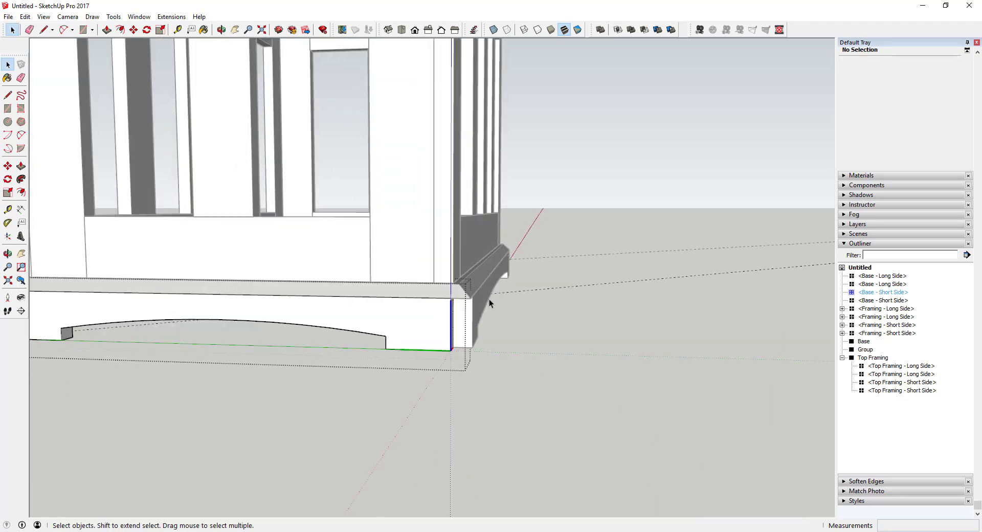
{"action": "middle_click_drag", "start_coordinate": [489, 299], "coordinate": [468, 64]}
{"action": "scroll", "coordinate": [441, 337], "scroll_direction": "up", "scroll_amount": 5}
{"action": "middle_click_drag", "start_coordinate": [437, 380], "coordinate": [495, 287]}
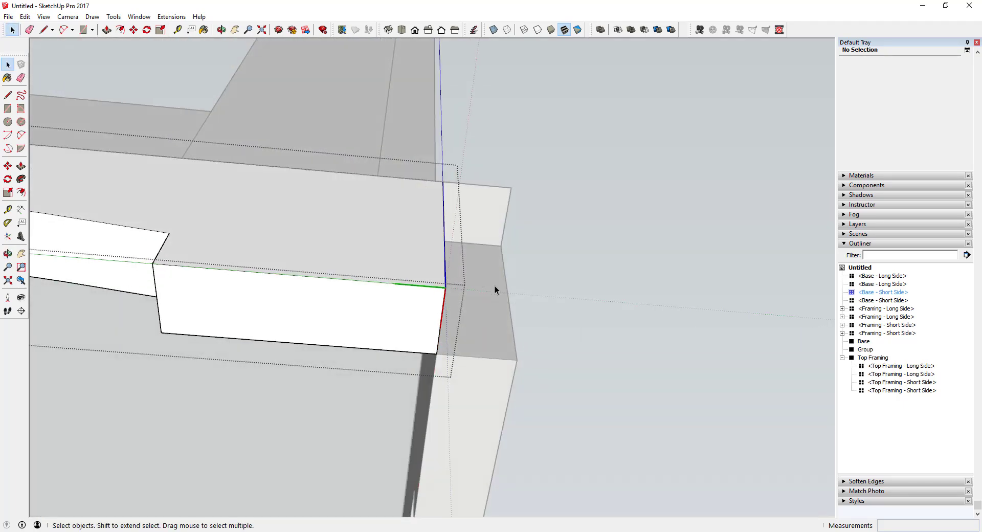
Draw a 45° triangle beside the board end and extrude it 1 1/16".
{"action": "left_click", "coordinate": [446, 287]}
{"action": "key", "text": "Return"}
{"action": "key", "text": "l"}
{"action": "left_click", "coordinate": [445, 288]}
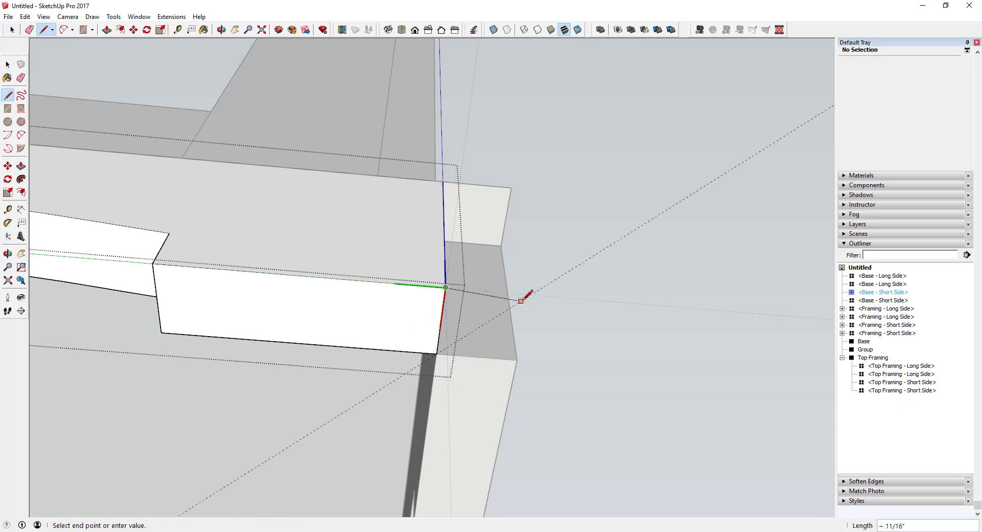
{"action": "left_click", "coordinate": [531, 296]}
{"action": "left_click", "coordinate": [436, 354]}
{"action": "key", "text": "p"}
{"action": "left_click", "coordinate": [473, 310]}
{"action": "left_click", "coordinate": [490, 266]}
{"action": "key", "text": "e"}
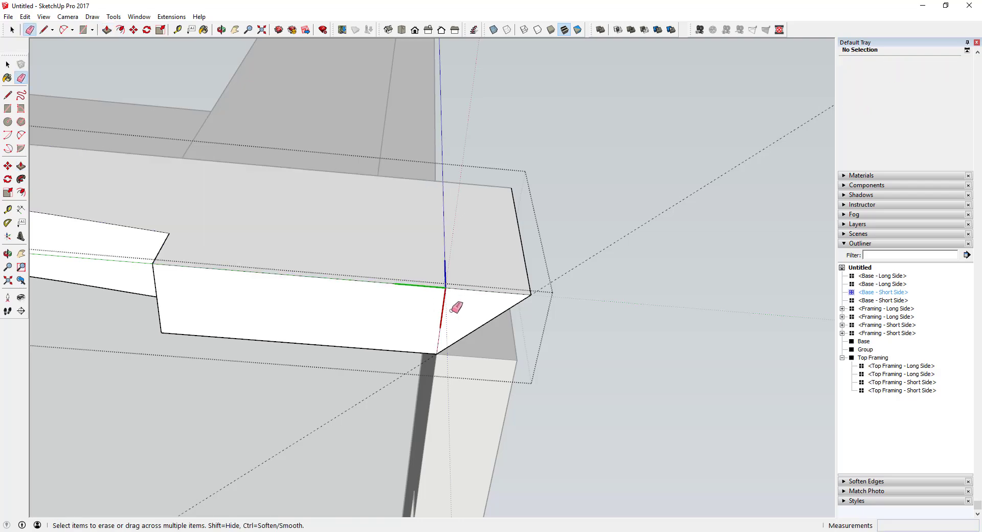
Mirror the Base - Short Side piece using Scale.
{"action": "mouse_move", "coordinate": [454, 304]}
{"action": "middle_mouse_down"}
{"action": "mouse_move", "coordinate": [232, 222]}
{"action": "mouse_move", "coordinate": [377, 189]}
{"action": "middle_mouse_up"}
{"action": "scroll", "coordinate": [478, 239], "scroll_direction": "down", "scroll_amount": 3}
{"action": "middle_click_drag", "start_coordinate": [478, 239], "coordinate": [517, 351]}
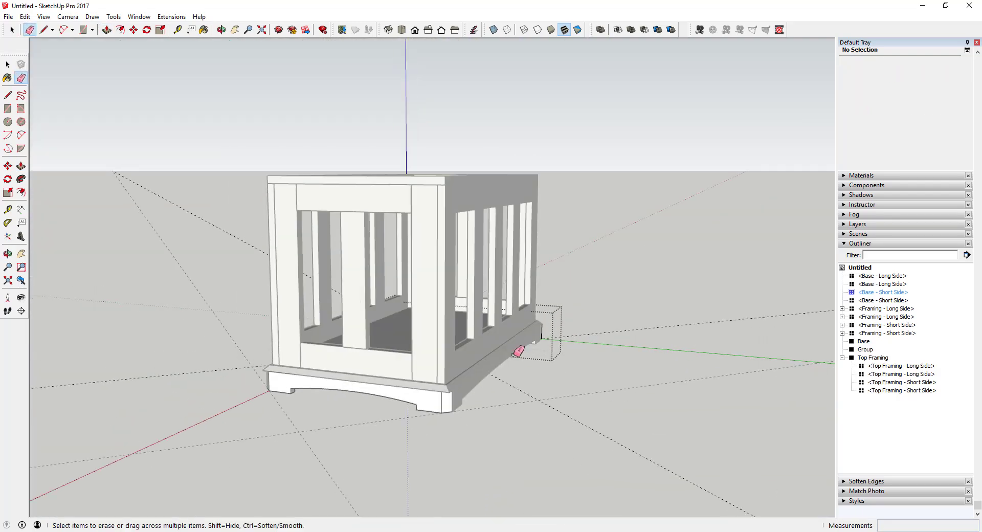
{"action": "key", "text": "space"}
{"action": "left_click", "coordinate": [504, 397]}
{"action": "scroll", "coordinate": [455, 389], "scroll_direction": "up", "scroll_amount": 6}
{"action": "middle_click_drag", "start_coordinate": [455, 386], "coordinate": [271, 373]}
{"action": "left_click", "coordinate": [398, 387]}
{"action": "middle_click_drag", "start_coordinate": [398, 390], "coordinate": [320, 333]}
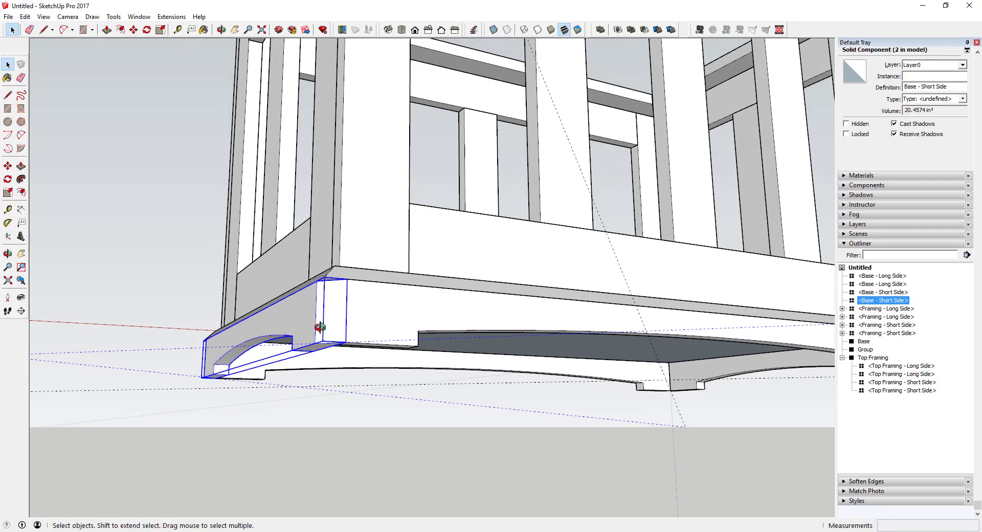
{"action": "scroll", "coordinate": [317, 330], "scroll_direction": "up", "scroll_amount": 6}
{"action": "right_click", "coordinate": [313, 278]}
{"action": "key", "text": "Escape"}
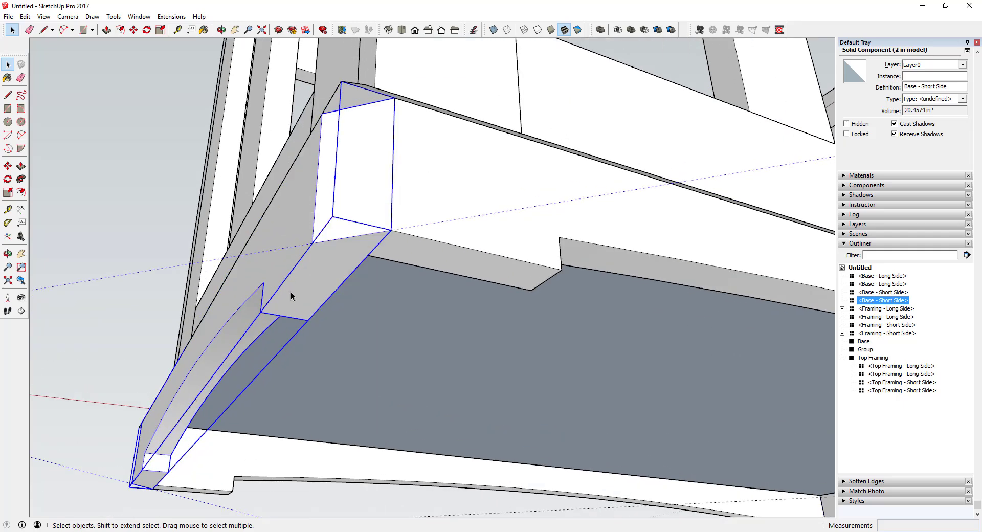
{"action": "key", "text": "s"}
{"action": "left_click_drag", "start_coordinate": [221, 378], "coordinate": [189, 365]}
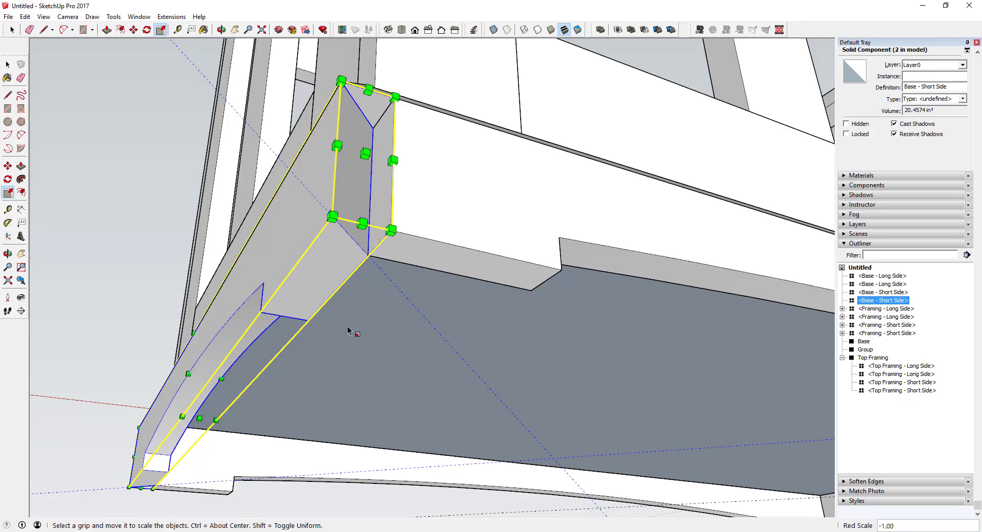
{"action": "middle_click_drag", "start_coordinate": [351, 333], "coordinate": [411, 311]}
{"action": "key", "text": "space"}
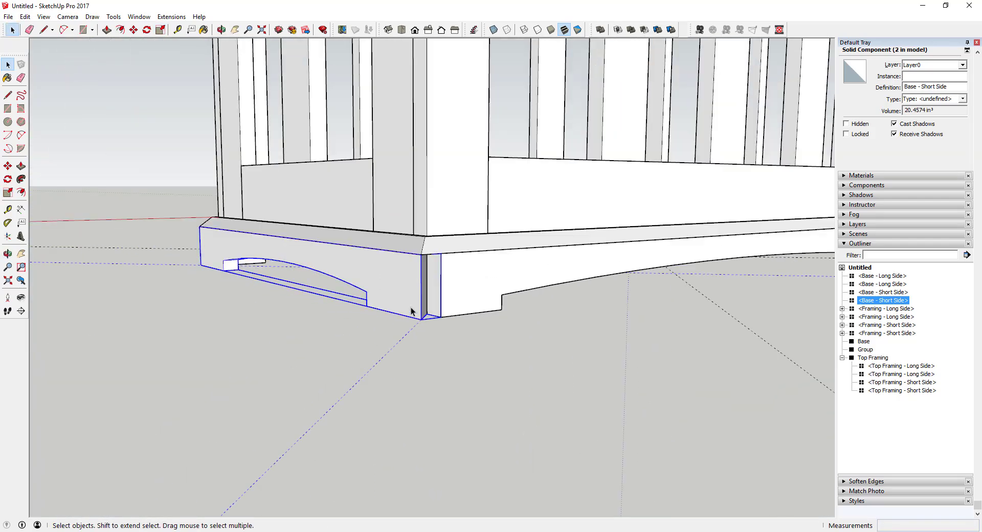
In the Base - Long Side component, pull the end notch face up to fill the recess.
{"action": "double_click", "coordinate": [484, 282]}
{"action": "middle_click_drag", "start_coordinate": [484, 281], "coordinate": [458, 186]}
{"action": "scroll", "coordinate": [459, 186], "scroll_direction": "up", "scroll_amount": 2}
{"action": "key", "text": "l"}
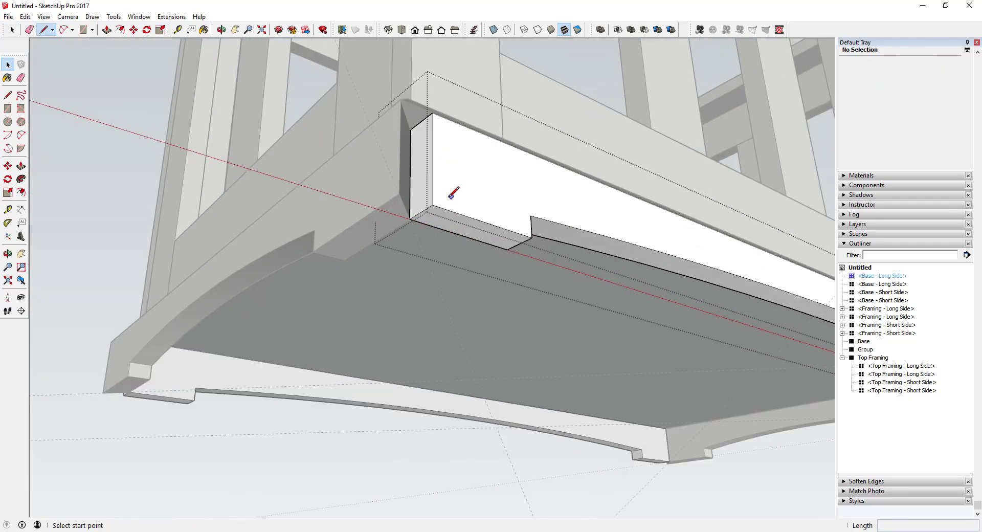
{"action": "left_click", "coordinate": [433, 204]}
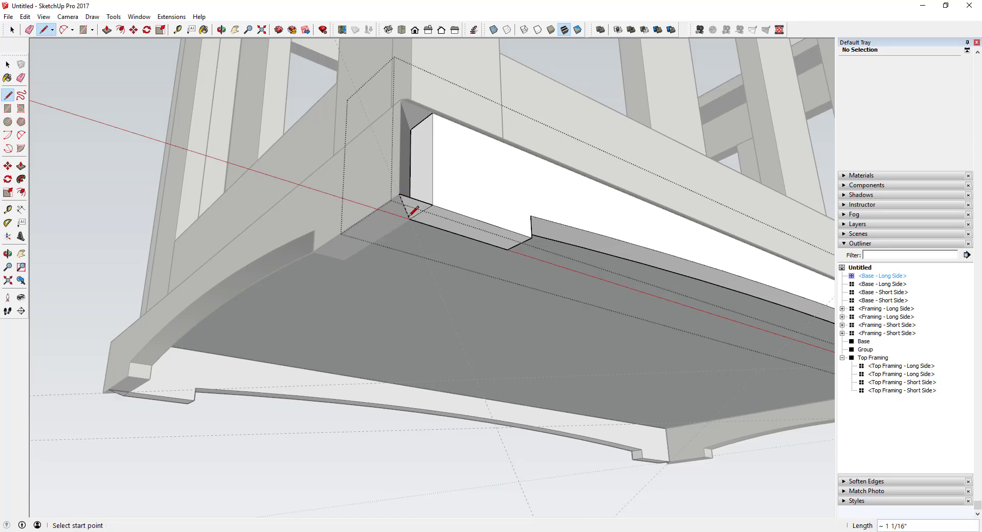
{"action": "key", "text": "space"}
{"action": "key", "text": "p"}
{"action": "left_click", "coordinate": [426, 153]}
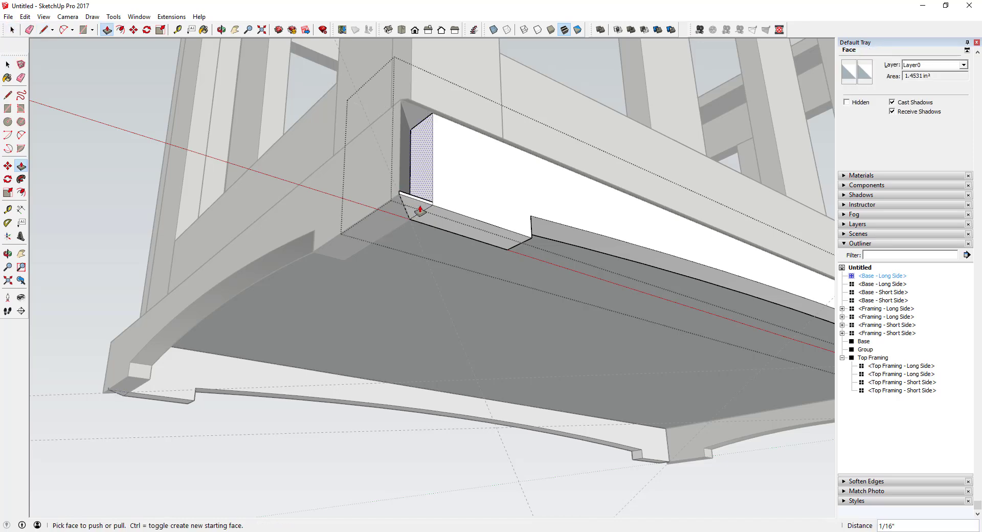
{"action": "key", "text": "space"}
{"action": "middle_click_drag", "start_coordinate": [416, 204], "coordinate": [432, 473]}
{"action": "key", "text": "p"}
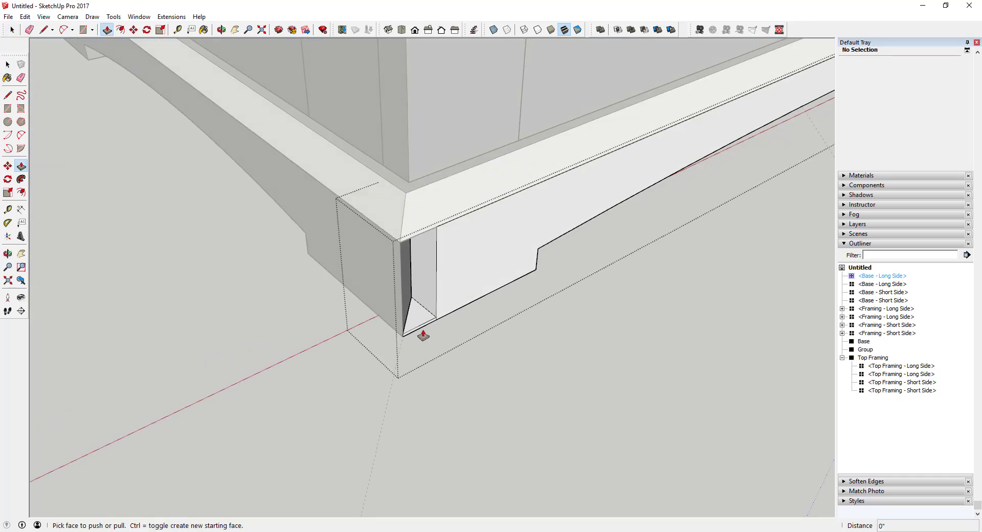
{"action": "left_click_drag", "start_coordinate": [423, 336], "coordinate": [430, 237]}
{"action": "key", "text": "space"}
{"action": "scroll", "coordinate": [424, 262], "scroll_direction": "down", "scroll_amount": 2}
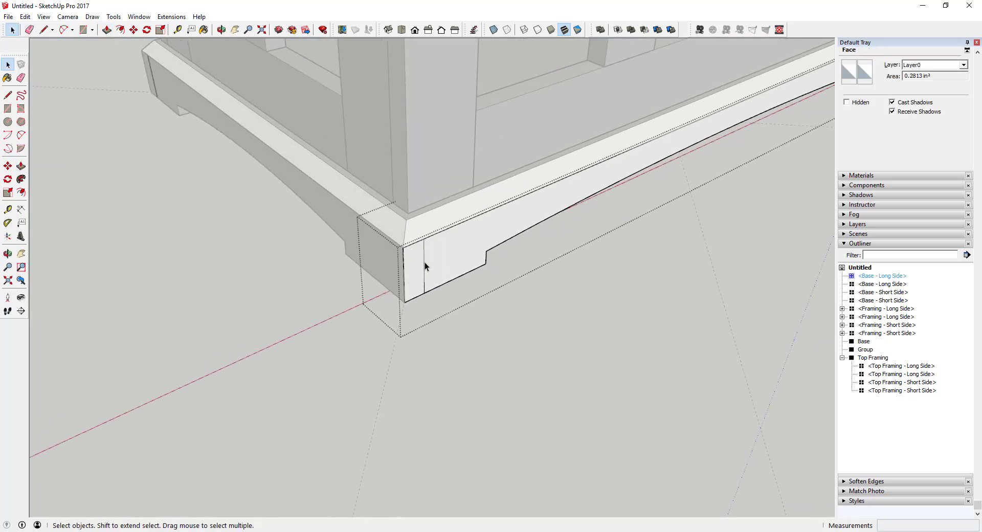
{"action": "key", "text": "e"}
{"action": "mouse_move", "coordinate": [428, 278]}
{"action": "middle_mouse_down"}
{"action": "mouse_move", "coordinate": [428, 176]}
{"action": "mouse_move", "coordinate": [377, 189]}
{"action": "mouse_move", "coordinate": [575, 232]}
{"action": "mouse_move", "coordinate": [467, 180]}
{"action": "middle_mouse_up"}
Fill the corner gap with a triangle raised to the top and erase the leftover edge.
{"action": "key", "text": "l"}
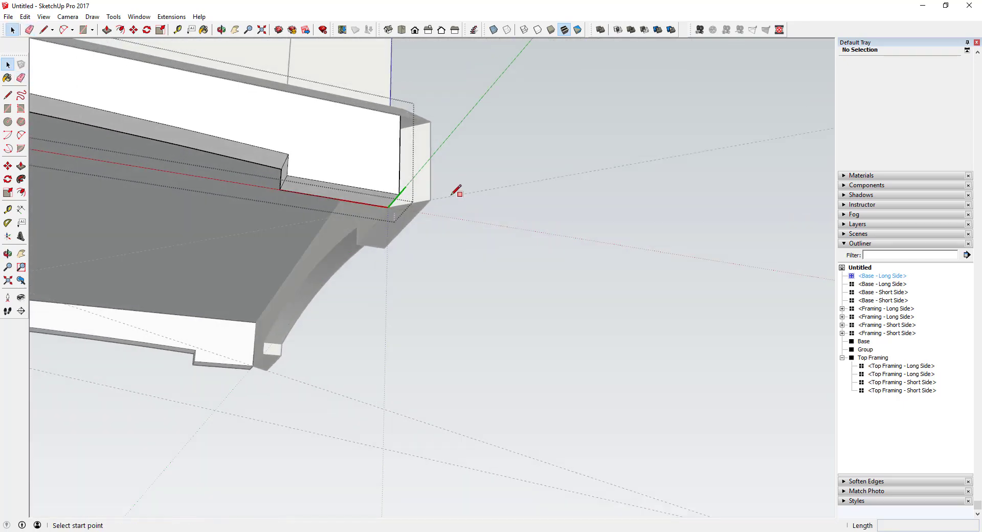
{"action": "left_click", "coordinate": [400, 194]}
{"action": "left_click", "coordinate": [430, 200]}
{"action": "left_click", "coordinate": [388, 207]}
{"action": "key", "text": "space"}
{"action": "key", "text": "p"}
{"action": "left_click", "coordinate": [408, 200]}
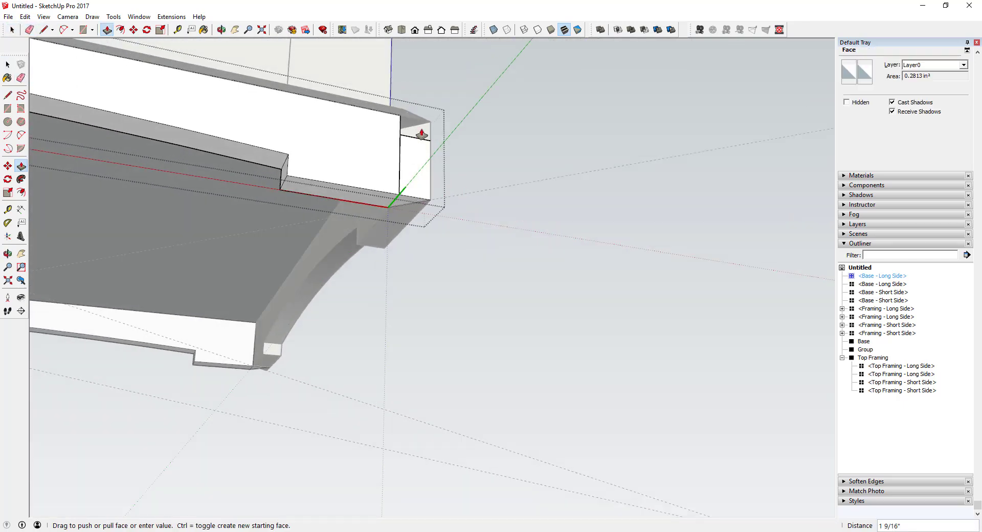
{"action": "left_click", "coordinate": [428, 124]}
{"action": "key", "text": "e"}
{"action": "left_click", "coordinate": [400, 179]}
{"action": "left_click", "coordinate": [397, 199]}
{"action": "key", "text": "space"}
{"action": "scroll", "coordinate": [459, 199], "scroll_direction": "down", "scroll_amount": 3}
{"action": "middle_click_drag", "start_coordinate": [491, 110], "coordinate": [366, 197]}
{"action": "scroll", "coordinate": [444, 222], "scroll_direction": "up", "scroll_amount": 5}
{"action": "middle_click_drag", "start_coordinate": [444, 222], "coordinate": [433, 253]}
{"action": "left_click", "coordinate": [433, 254]}
Mirror the other long base piece by scaling it -1 along the green axis.
{"action": "left_click", "coordinate": [431, 248]}
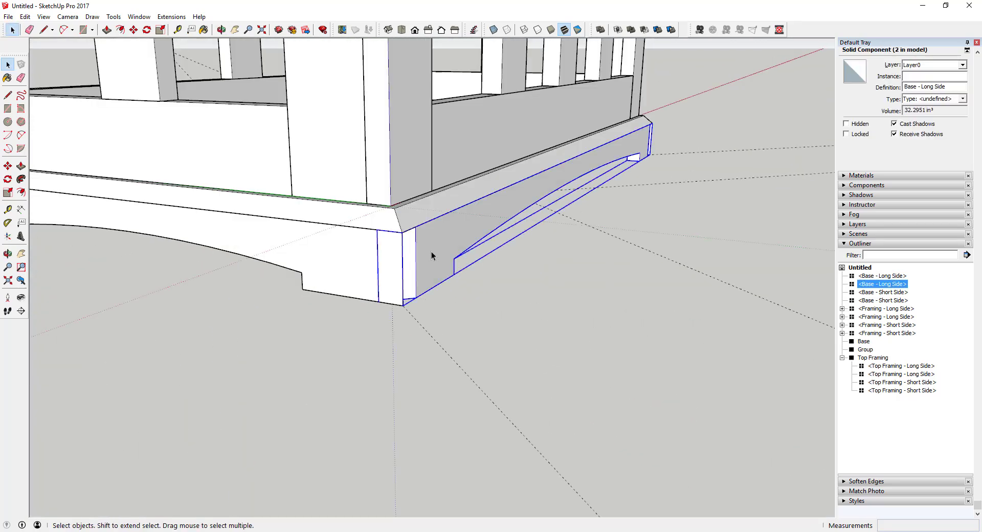
{"action": "key", "text": "s"}
{"action": "left_click_drag", "start_coordinate": [565, 173], "coordinate": [560, 175]}
{"action": "key", "text": "space"}
{"action": "key", "text": "e"}
{"action": "key", "text": "space"}
{"action": "left_click", "coordinate": [623, 240]}
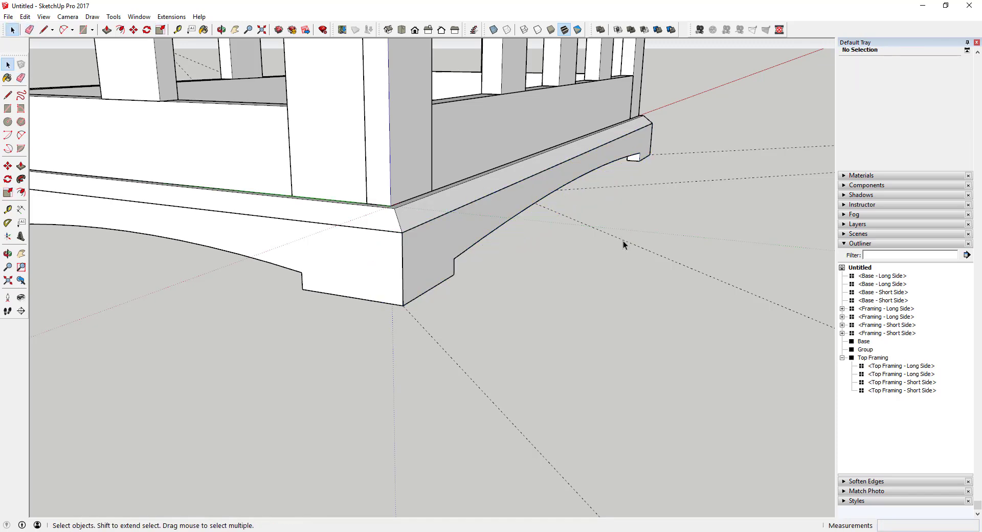
{"action": "double_click", "coordinate": [623, 240]}
{"action": "key", "text": "e"}
{"action": "key", "text": "space"}
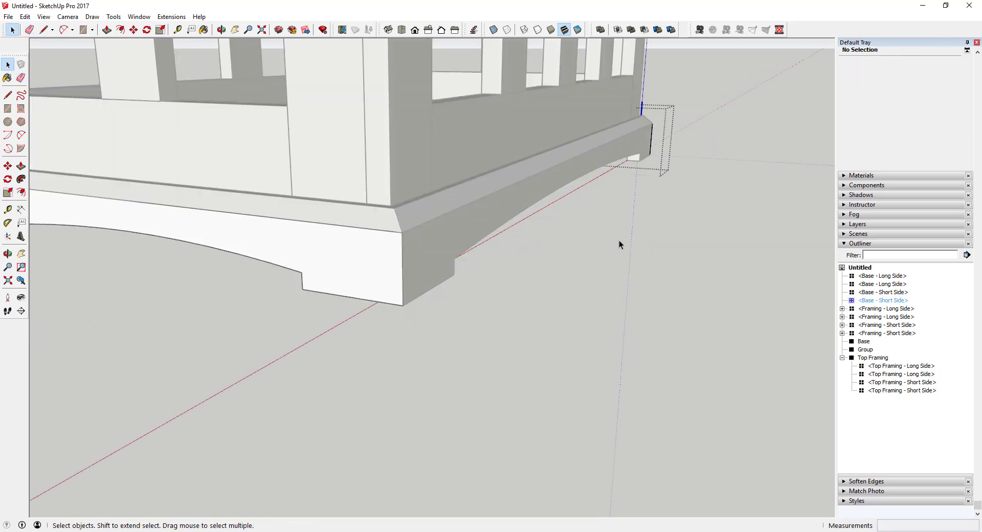
{"action": "scroll", "coordinate": [609, 248], "scroll_direction": "down", "scroll_amount": 5}
{"action": "scroll", "coordinate": [389, 280], "scroll_direction": "down", "scroll_amount": 3}
{"action": "key", "text": "space"}
{"action": "scroll", "coordinate": [542, 327], "scroll_direction": "up", "scroll_amount": 5}
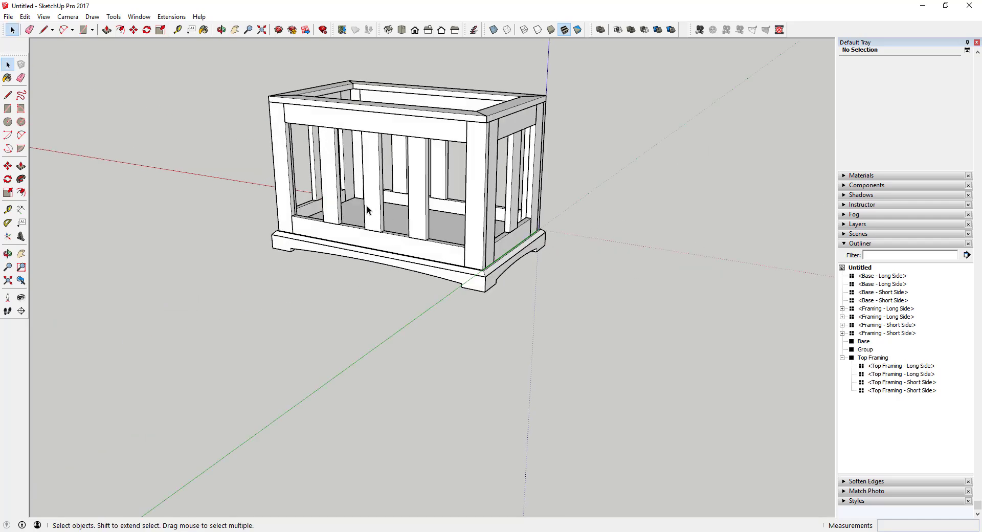
{"action": "left_click", "coordinate": [545, 330]}
{"action": "left_click", "coordinate": [566, 304]}
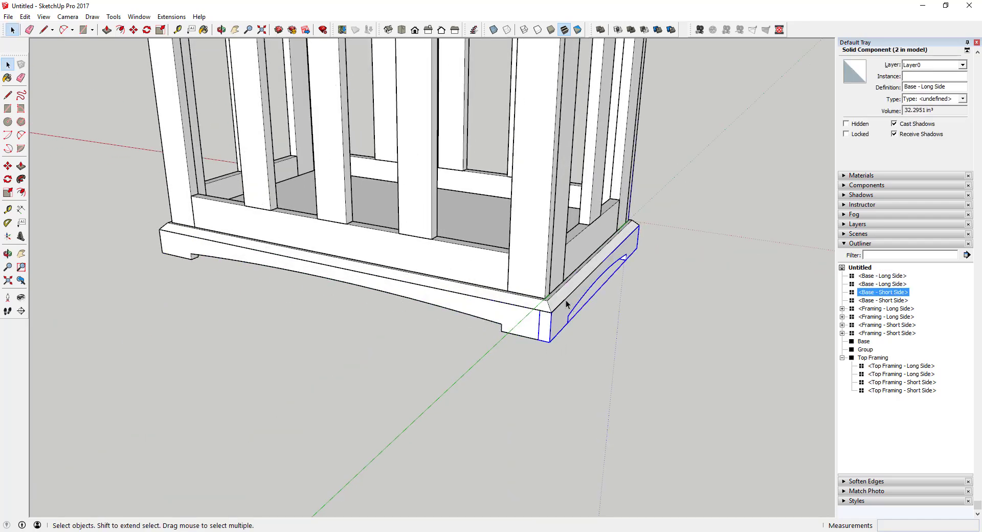
{"action": "scroll", "coordinate": [559, 310], "scroll_direction": "up", "scroll_amount": 5}
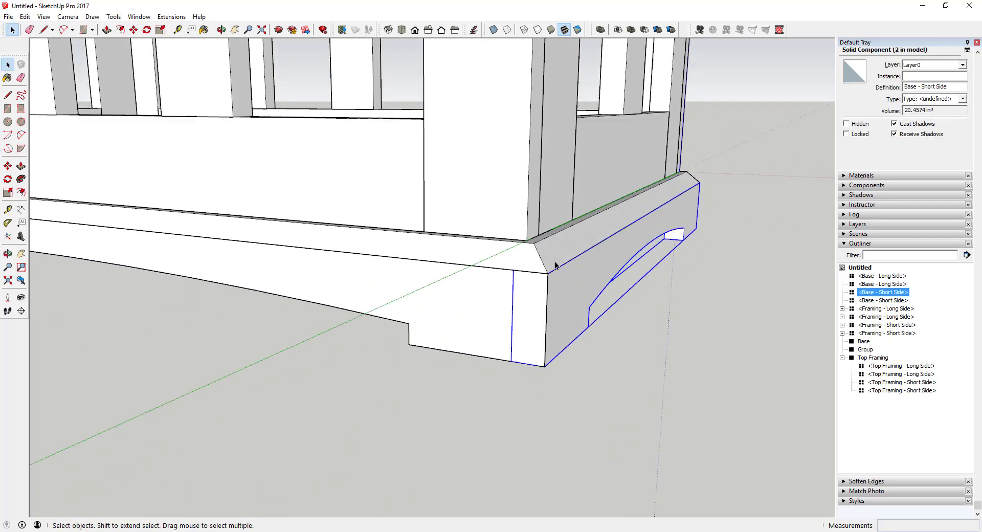
{"action": "left_click", "coordinate": [554, 252]}
{"action": "middle_click_drag", "start_coordinate": [554, 252], "coordinate": [545, 222]}
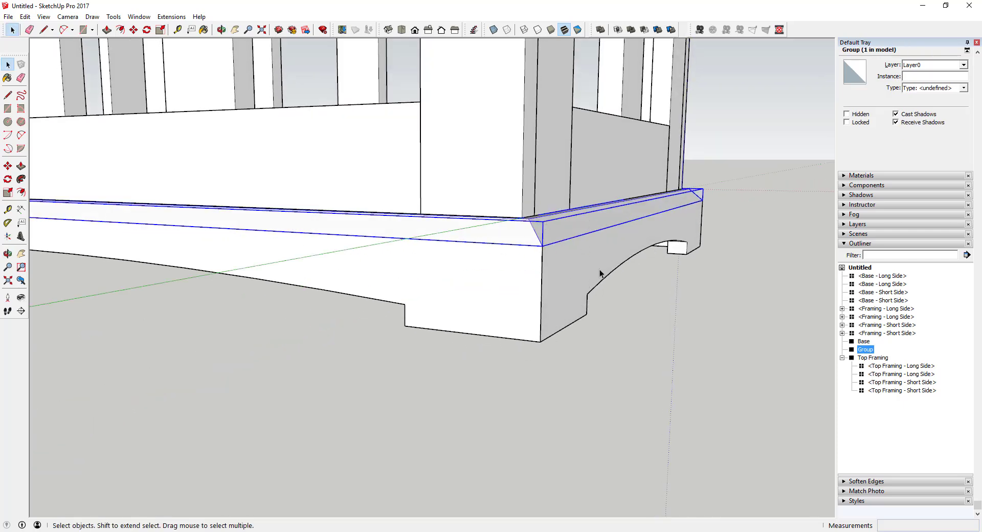
{"action": "scroll", "coordinate": [664, 249], "scroll_direction": "down", "scroll_amount": 3}
{"action": "scroll", "coordinate": [604, 264], "scroll_direction": "up", "scroll_amount": 2}
{"action": "scroll", "coordinate": [578, 285], "scroll_direction": "down", "scroll_amount": 3}
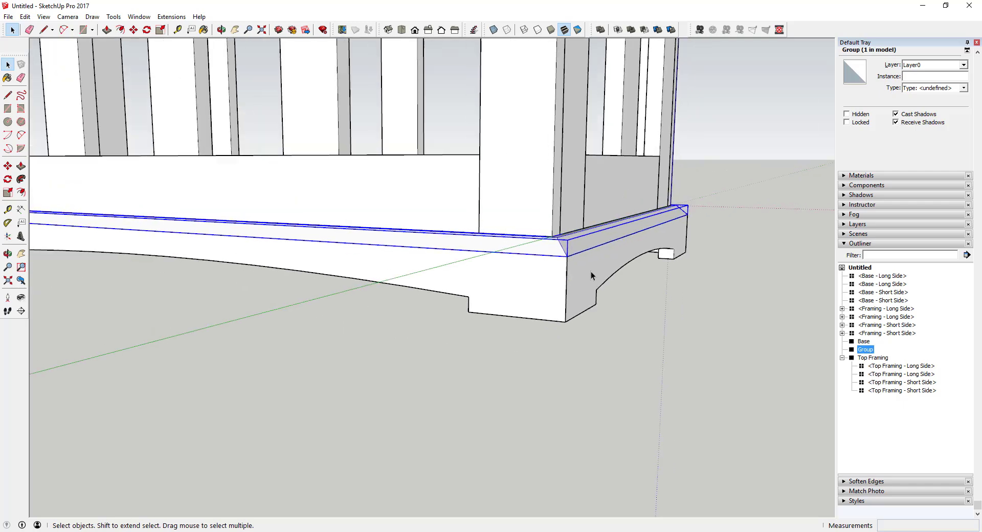
{"action": "scroll", "coordinate": [593, 281], "scroll_direction": "down", "scroll_amount": 4}
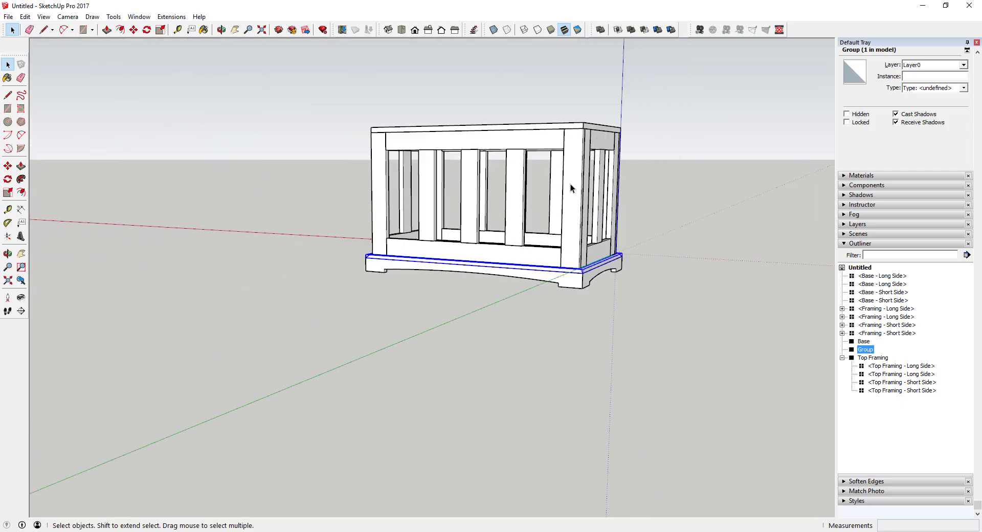
{"action": "middle_click_drag", "start_coordinate": [573, 200], "coordinate": [440, 223]}
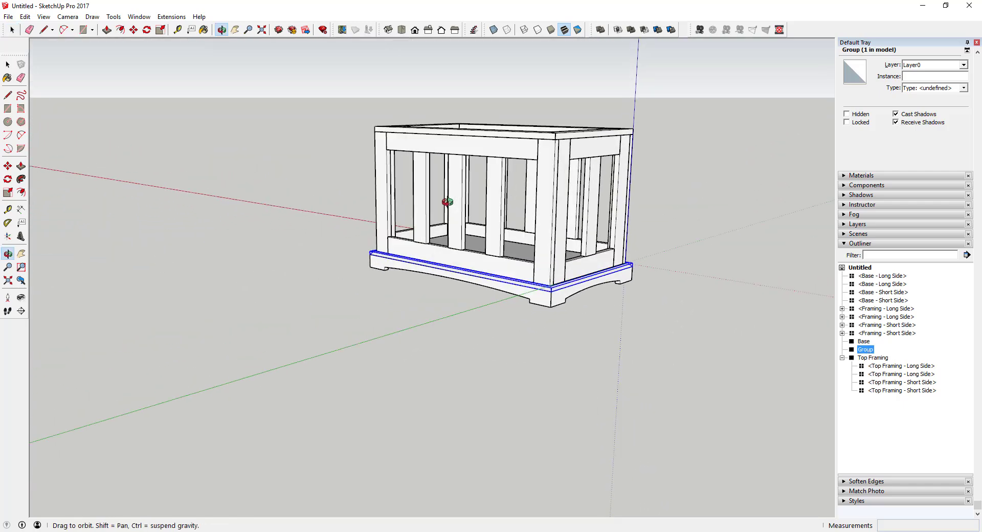
{"action": "scroll", "coordinate": [494, 137], "scroll_direction": "up", "scroll_amount": 3}
Draw a plywood panel rectangle inside the crate frame along a long wall.
{"action": "middle_click_drag", "start_coordinate": [495, 137], "coordinate": [445, 241]}
{"action": "key", "text": "r"}
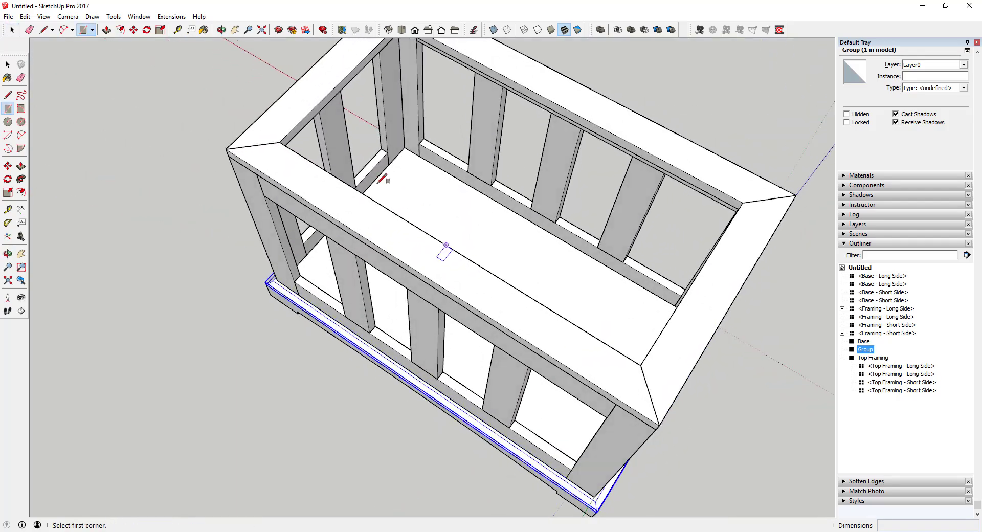
{"action": "left_click", "coordinate": [404, 147]}
{"action": "scroll", "coordinate": [402, 151], "scroll_direction": "down", "scroll_amount": 5}
{"action": "middle_click_drag", "start_coordinate": [402, 152], "coordinate": [662, 101]}
{"action": "scroll", "coordinate": [479, 125], "scroll_direction": "up", "scroll_amount": 5}
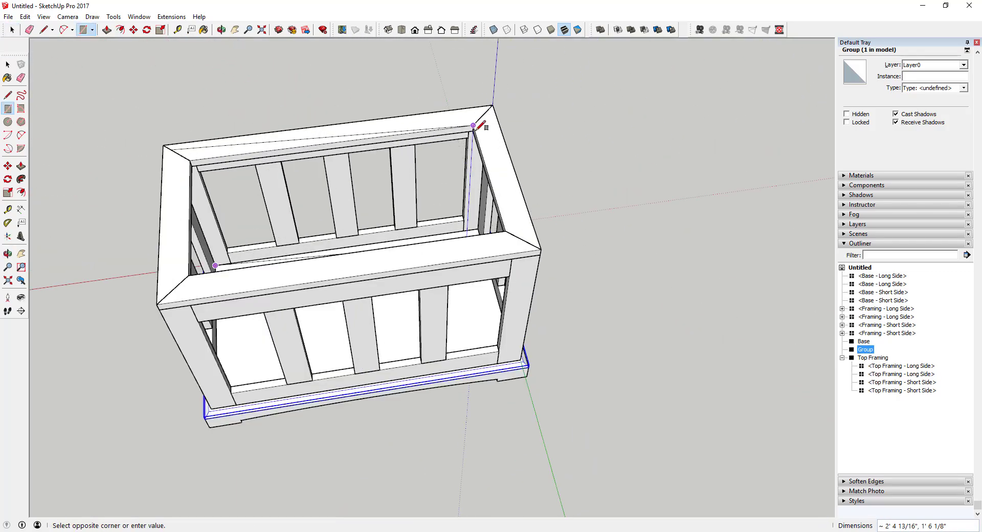
{"action": "middle_click_drag", "start_coordinate": [479, 125], "coordinate": [550, 51]}
{"action": "middle_click_drag", "start_coordinate": [429, 103], "coordinate": [519, 45]}
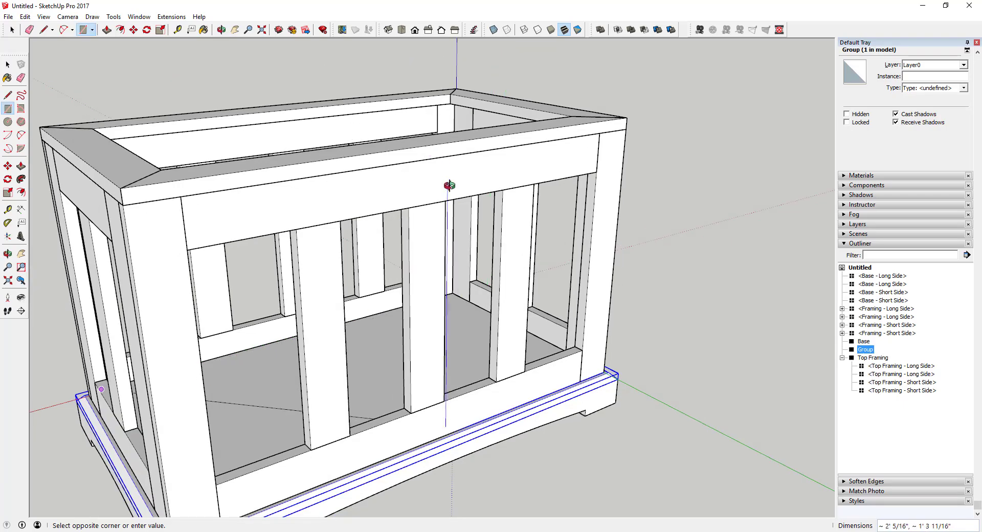
{"action": "middle_click_drag", "start_coordinate": [449, 186], "coordinate": [458, 152]}
{"action": "scroll", "coordinate": [458, 151], "scroll_direction": "up", "scroll_amount": 5}
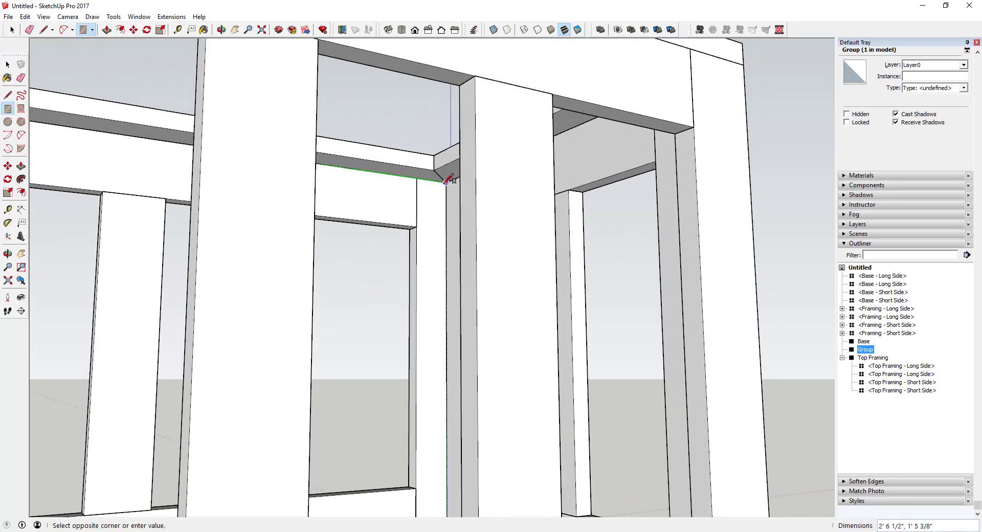
{"action": "left_click", "coordinate": [446, 196]}
Push/Pull the long-wall panel 5/8 inch and make it a group.
{"action": "key", "text": "space"}
{"action": "middle_click_drag", "start_coordinate": [450, 204], "coordinate": [385, 256]}
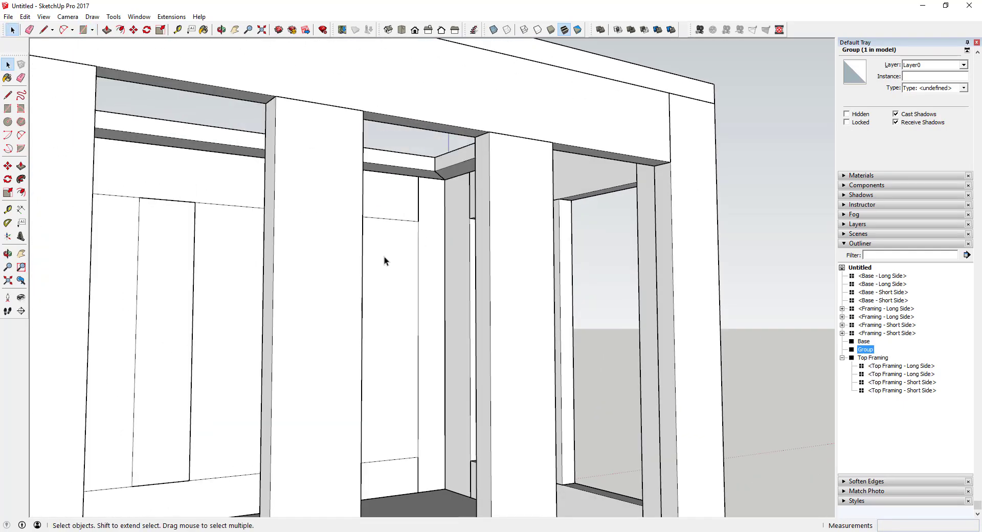
{"action": "key", "text": "p"}
{"action": "left_click", "coordinate": [379, 282]}
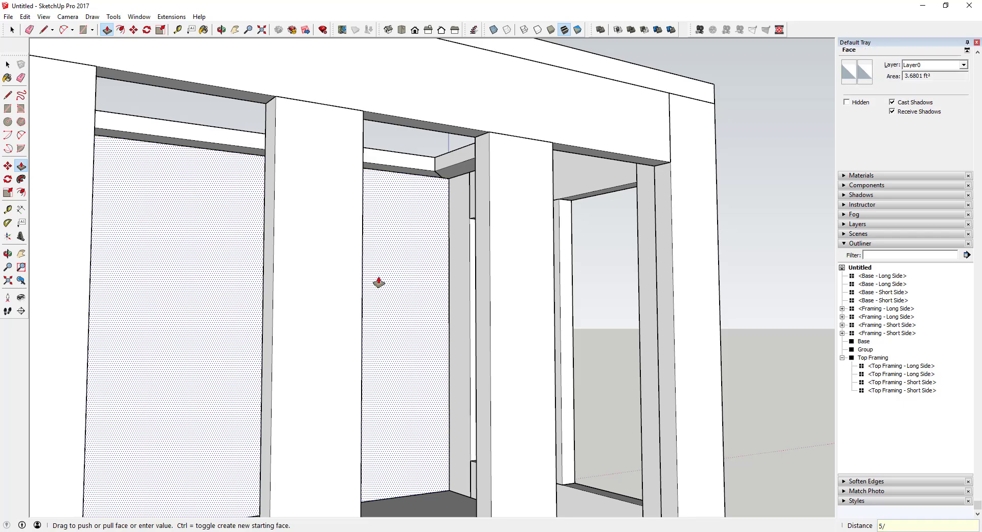
{"action": "key", "text": "Escape"}
{"action": "key", "text": "space"}
{"action": "right_click", "coordinate": [402, 274]}
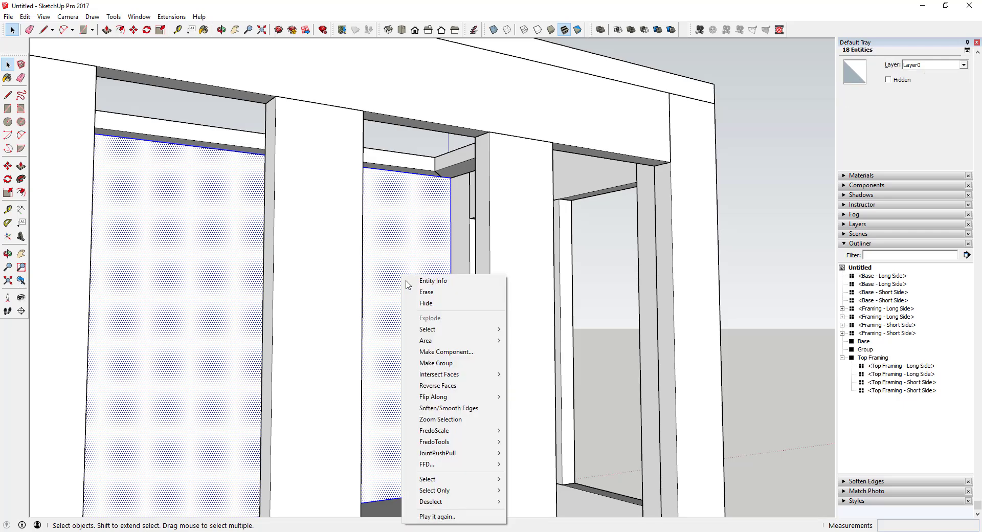
{"action": "left_click", "coordinate": [436, 362]}
Copy the panel group with Ctrl-Move to line the opposite long wall.
{"action": "middle_click_drag", "start_coordinate": [450, 307], "coordinate": [679, 457]}
{"action": "key", "text": "m"}
{"action": "key", "text": "ctrl"}
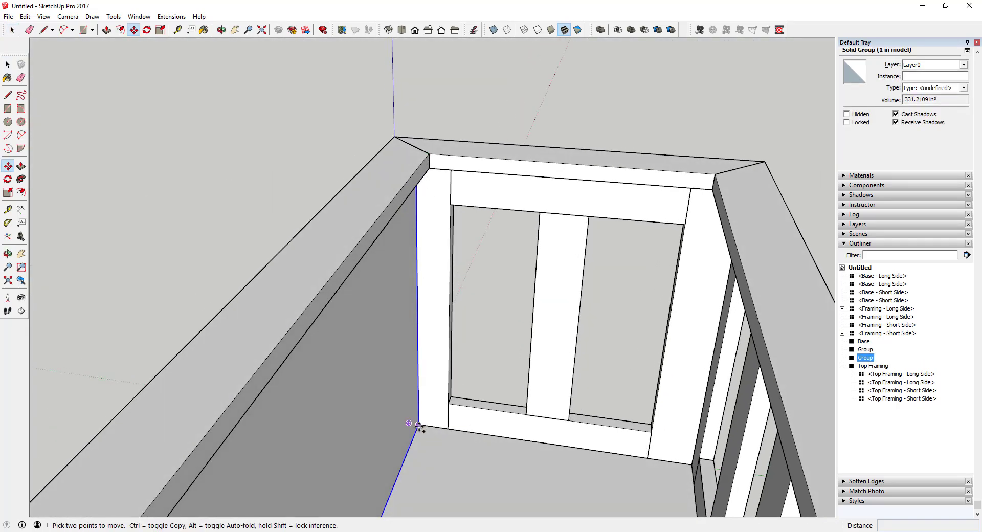
{"action": "left_click", "coordinate": [418, 425]}
{"action": "left_click", "coordinate": [691, 465]}
{"action": "key", "text": "space"}
Draw a short-end panel from bottom to top corner, push it 5/8 inch, and group it.
{"action": "middle_click_drag", "start_coordinate": [673, 428], "coordinate": [476, 392]}
{"action": "key", "text": "r"}
{"action": "left_click", "coordinate": [413, 411]}
{"action": "middle_click_drag", "start_coordinate": [413, 404], "coordinate": [613, 297]}
{"action": "left_click", "coordinate": [695, 148]}
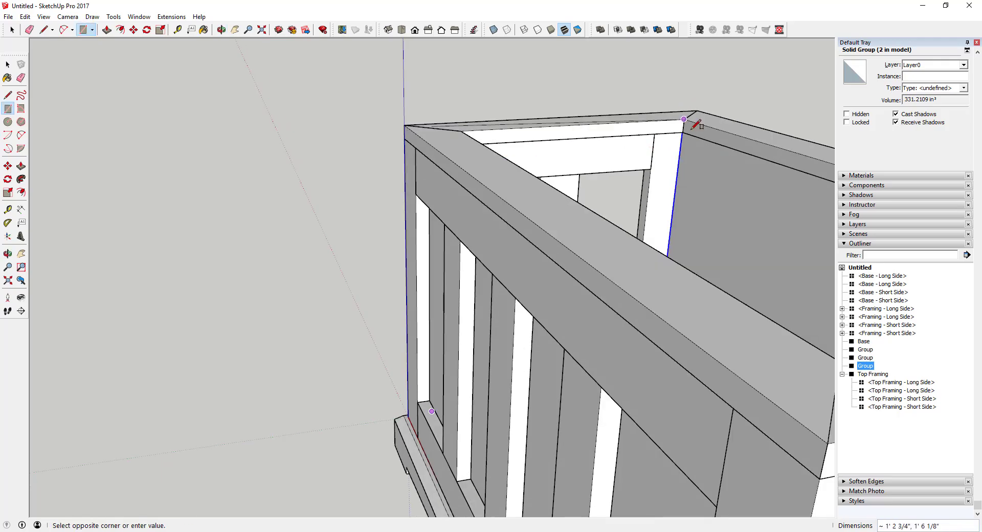
{"action": "scroll", "coordinate": [673, 164], "scroll_direction": "up", "scroll_amount": 5}
{"action": "key", "text": "p"}
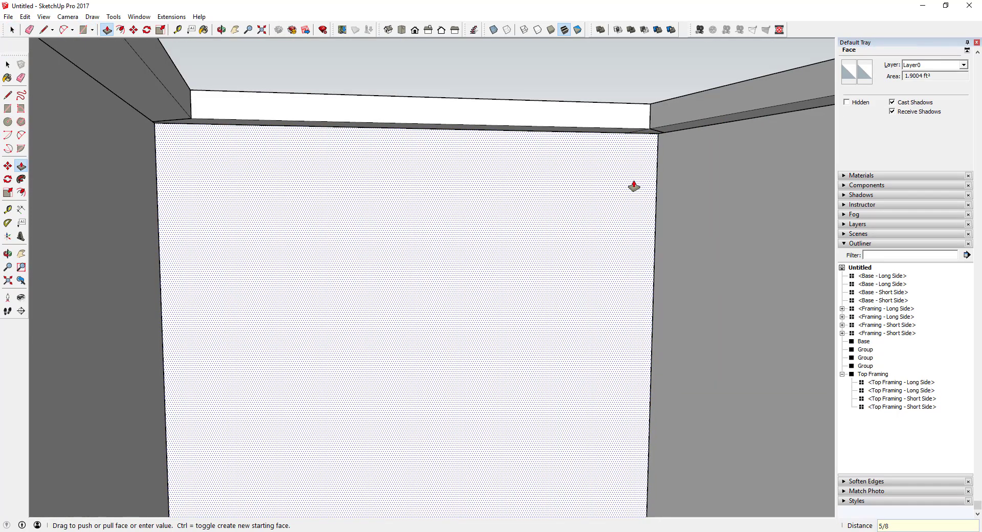
{"action": "key", "text": "Return"}
{"action": "key", "text": "space"}
{"action": "triple_click", "coordinate": [620, 202]}
{"action": "right_click", "coordinate": [620, 203]}
{"action": "left_click", "coordinate": [660, 292]}
{"action": "scroll", "coordinate": [605, 235], "scroll_direction": "down", "scroll_amount": 10}
Copy the end panel group with Ctrl-Move to the crate's opposite short end.
{"action": "middle_click_drag", "start_coordinate": [360, 200], "coordinate": [492, 261]}
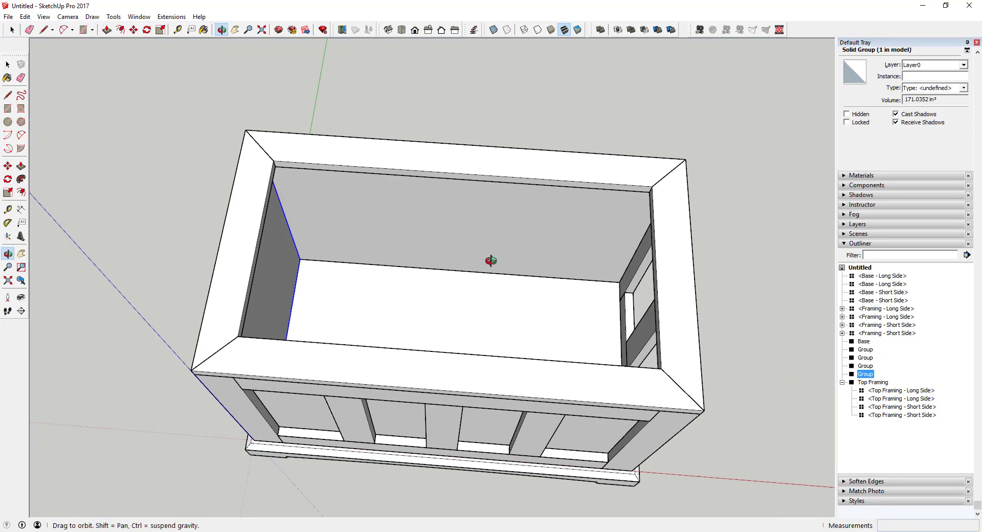
{"action": "key", "text": "m"}
{"action": "key", "text": "ctrl"}
{"action": "left_click", "coordinate": [300, 259]}
{"action": "left_click", "coordinate": [620, 282]}
{"action": "middle_click_drag", "start_coordinate": [604, 256], "coordinate": [432, 147]}
{"action": "key", "text": "space"}
{"action": "left_click", "coordinate": [865, 374]}
Select the four panel groups in the Outliner and nest them into one group.
{"action": "left_click", "coordinate": [866, 365]}
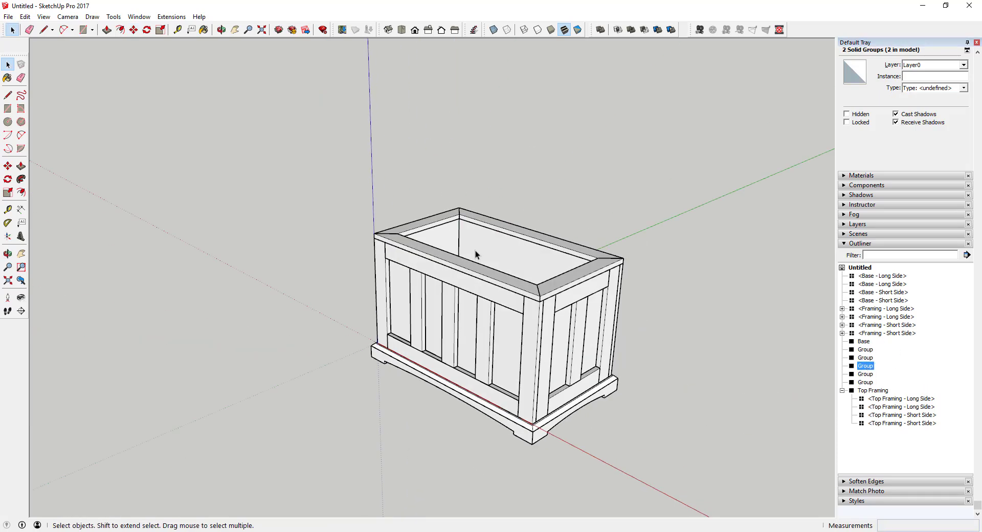
{"action": "left_click", "coordinate": [865, 357]}
{"action": "left_click", "coordinate": [865, 382], "text": "shift"}
{"action": "right_click", "coordinate": [866, 384]}
{"action": "left_click", "coordinate": [877, 171]}
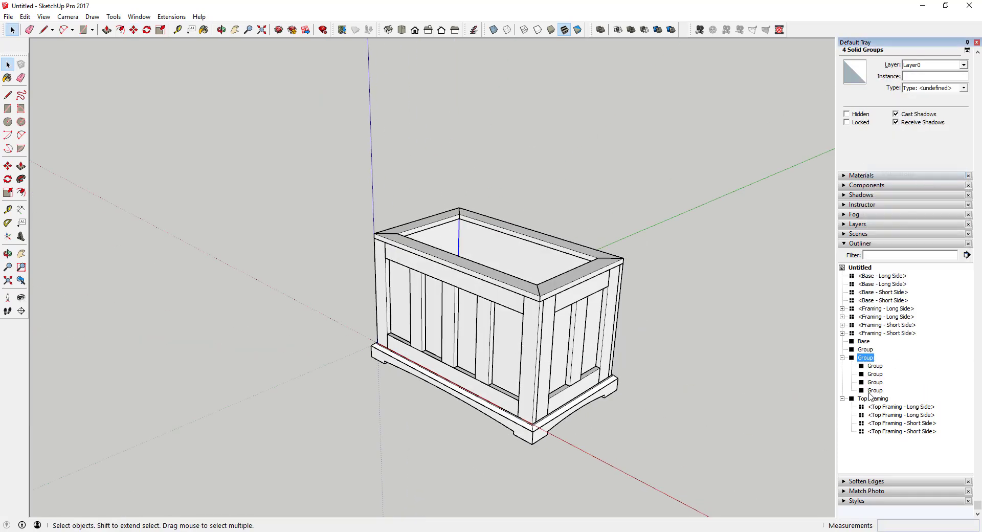
Rename the combined panel group to 'Interior Plywood'.
{"action": "left_click", "coordinate": [865, 357]}
{"action": "right_click", "coordinate": [866, 357]}
{"action": "left_click", "coordinate": [887, 351]}
{"action": "type", "text": "Interior Plywood"}
{"action": "key", "text": "Return"}
{"action": "left_click", "coordinate": [651, 314]}
{"action": "middle_click_drag", "start_coordinate": [647, 294], "coordinate": [604, 255]}
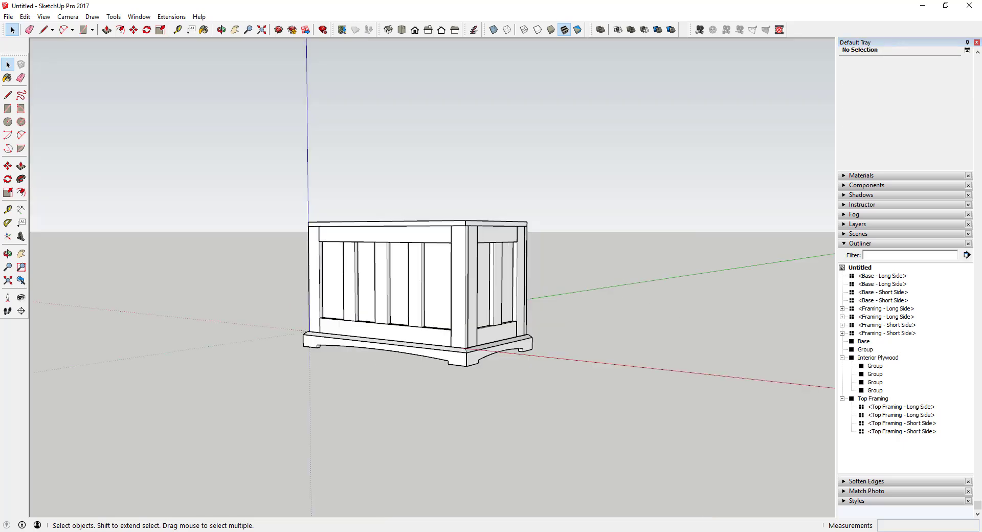